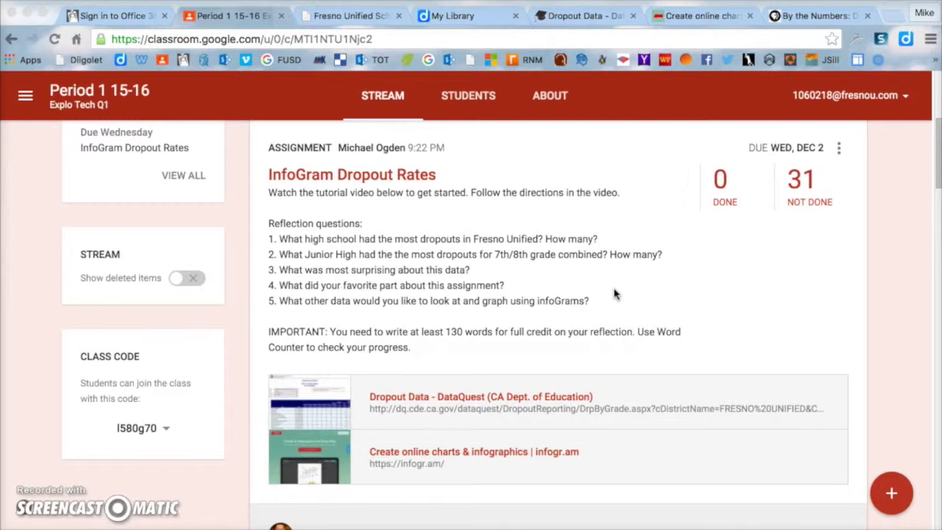
Open the assignment's 'Dropout Data - DataQuest (CA Dept. of Education)' link in a new tab
scroll(616, 295, "up", 1)
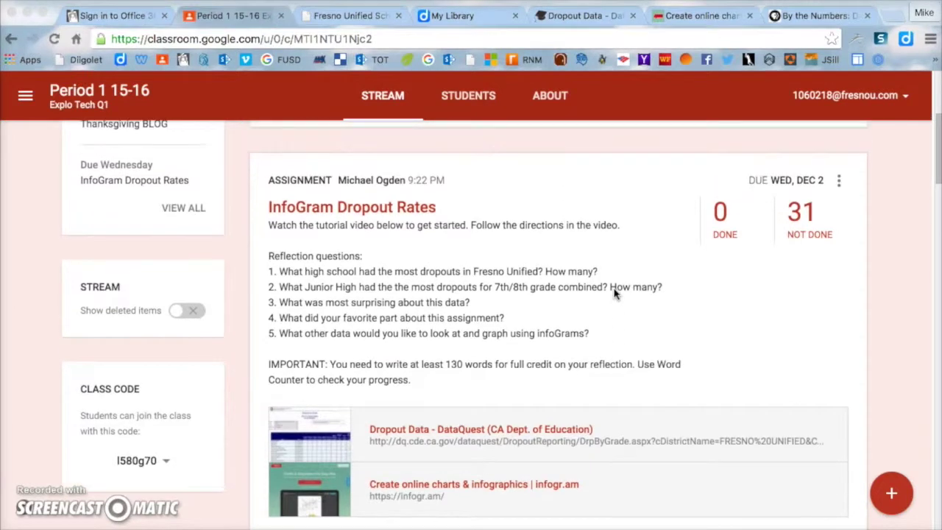
scroll(461, 359, "up", 1)
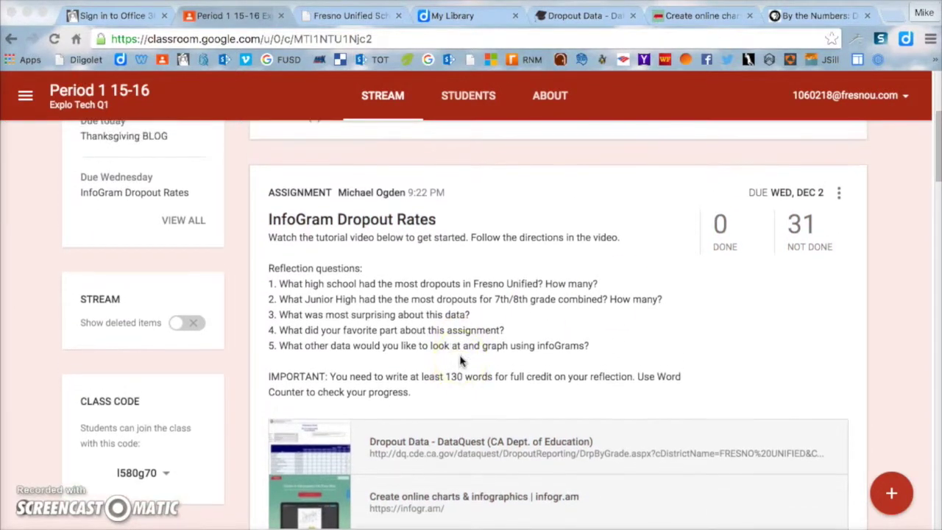
scroll(461, 360, "down", 1)
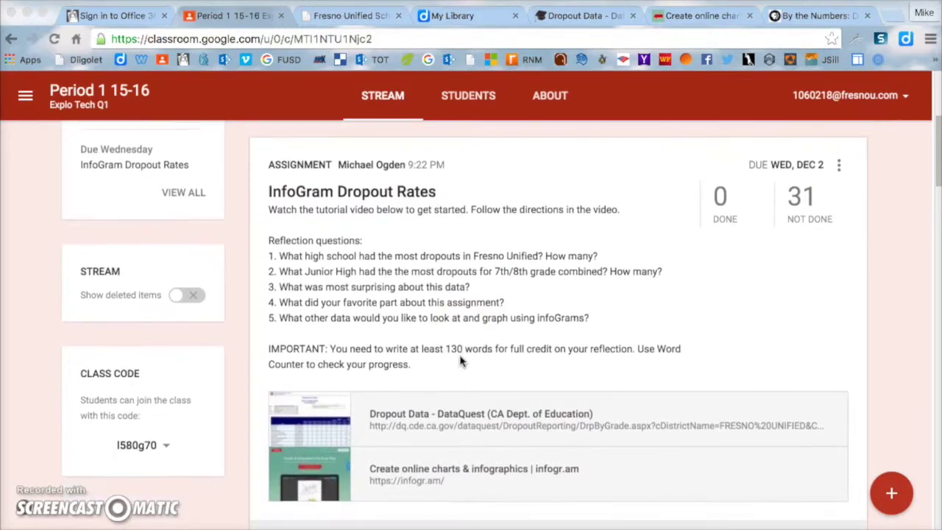
scroll(461, 360, "down", 1)
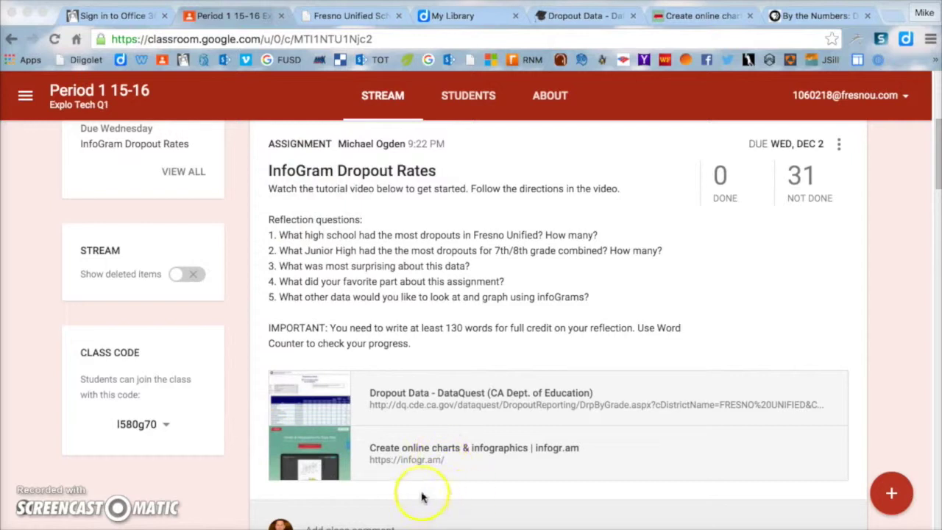
left_click(416, 393)
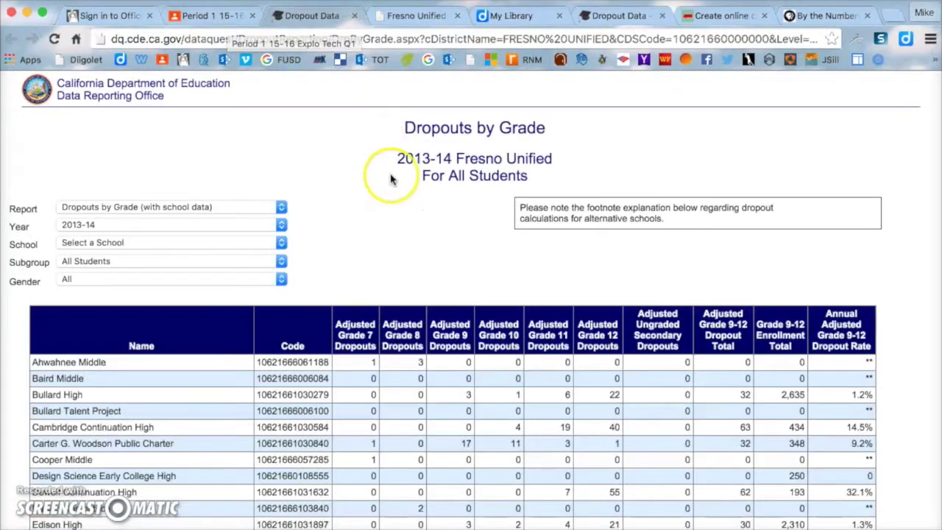
scroll(390, 179, "down", 5)
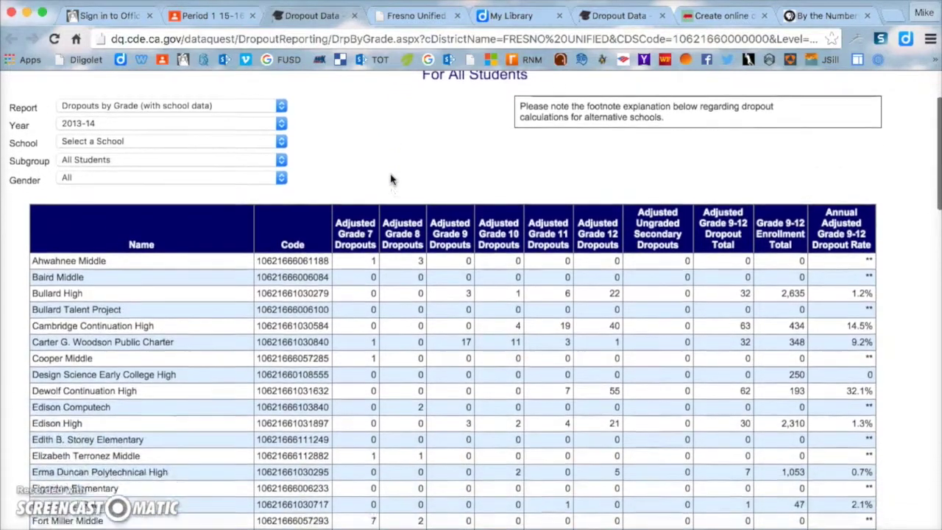
scroll(394, 178, "down", 1)
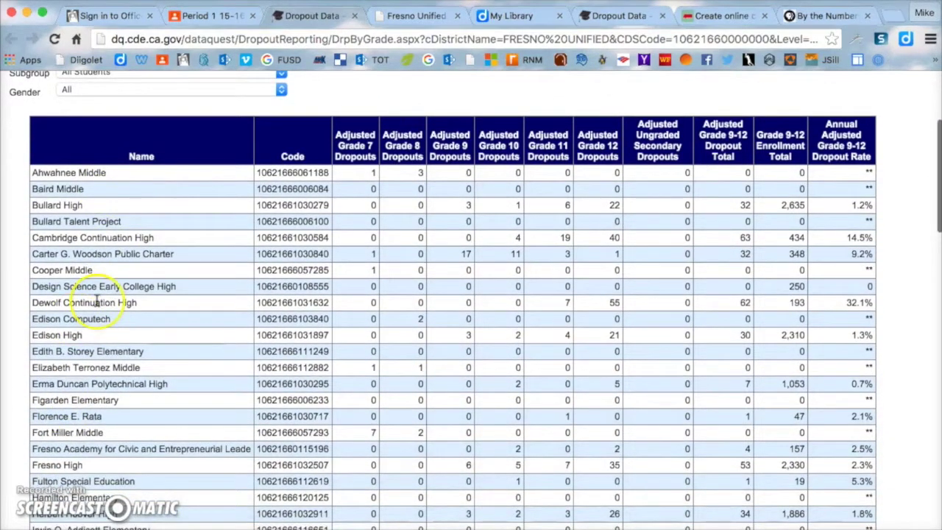
scroll(96, 303, "down", 2)
scroll(101, 336, "down", 7)
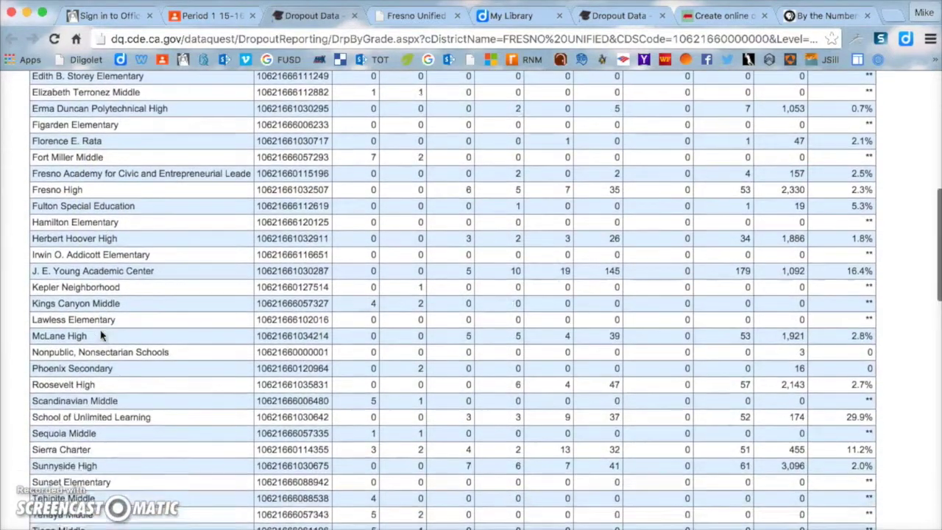
scroll(101, 353, "down", 1)
left_click(99, 376)
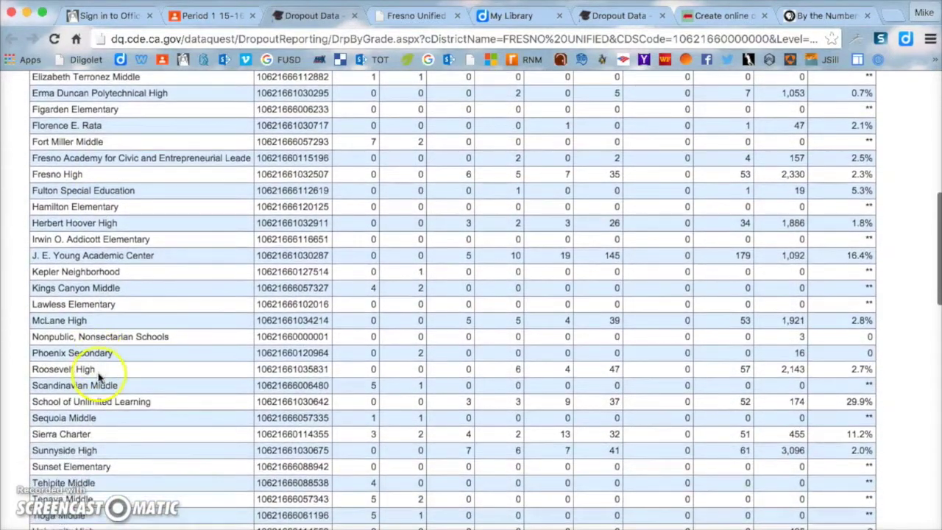
left_click_drag(122, 388, 54, 386)
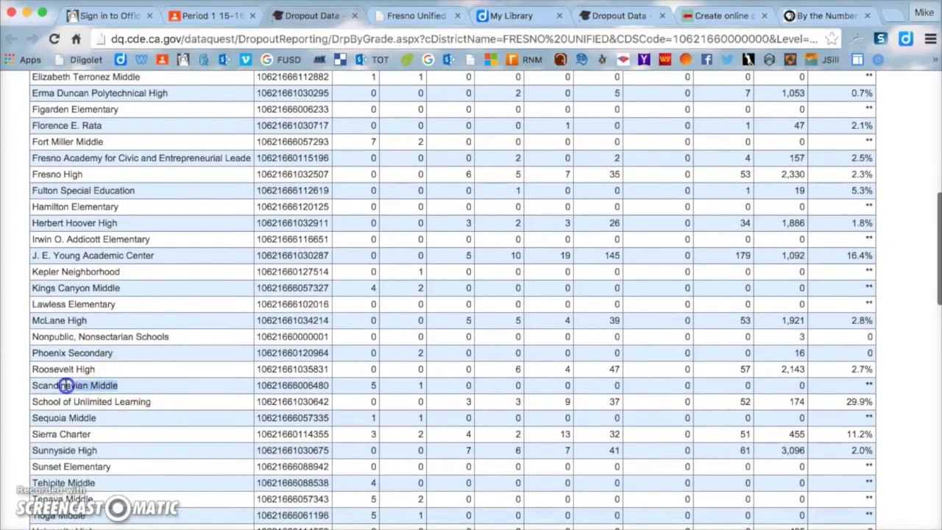
scroll(187, 377, "up", 10)
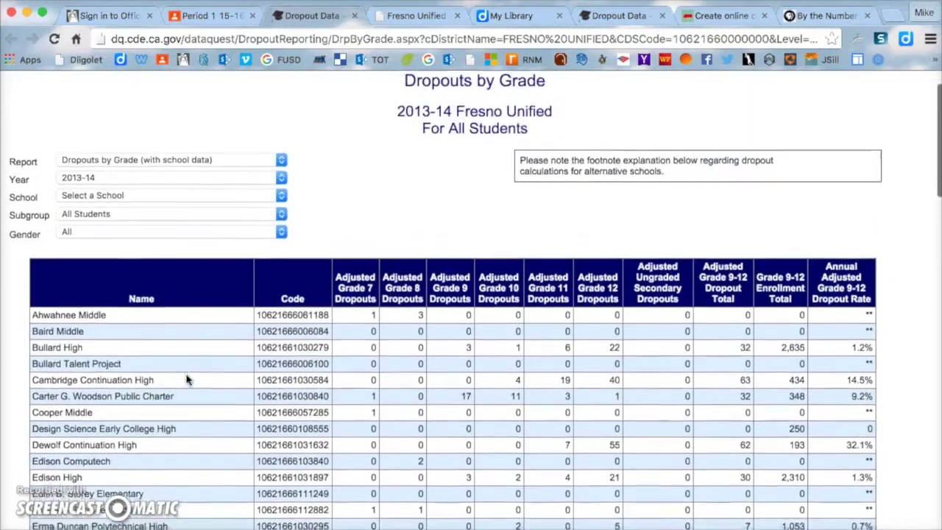
left_click(354, 284)
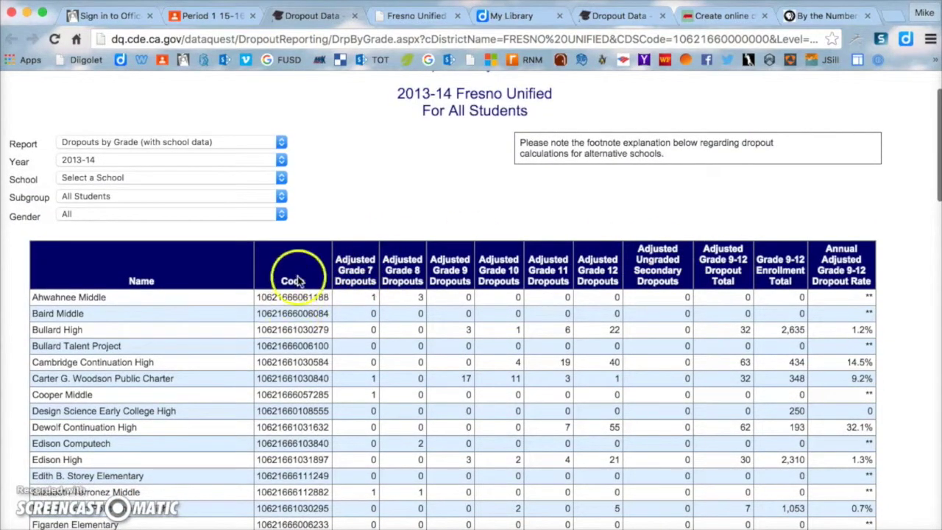
scroll(298, 272, "down", 2)
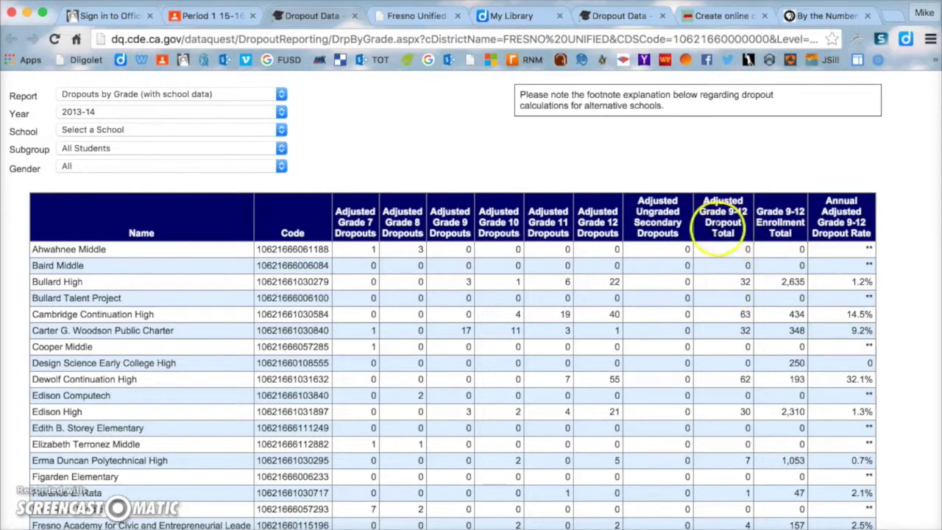
left_click_drag(721, 206, 735, 320)
left_click(738, 289)
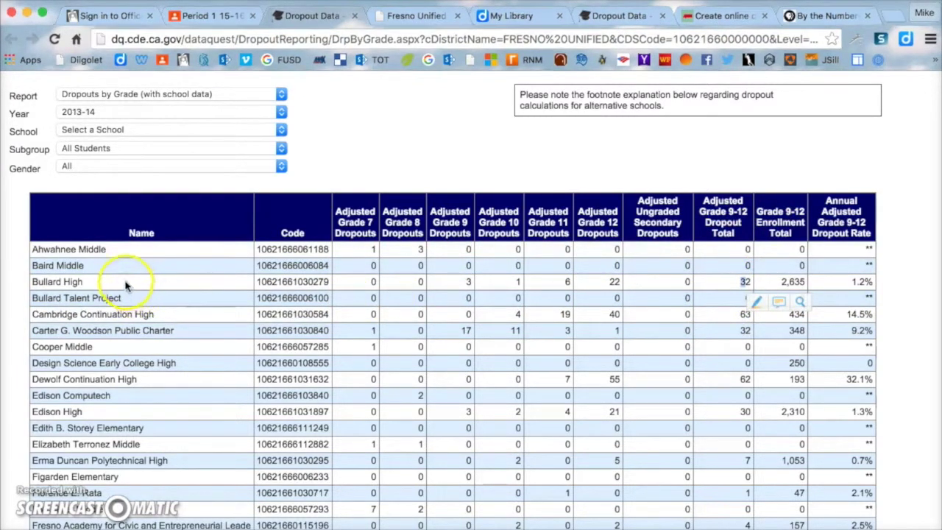
left_click(587, 305)
left_click(745, 282)
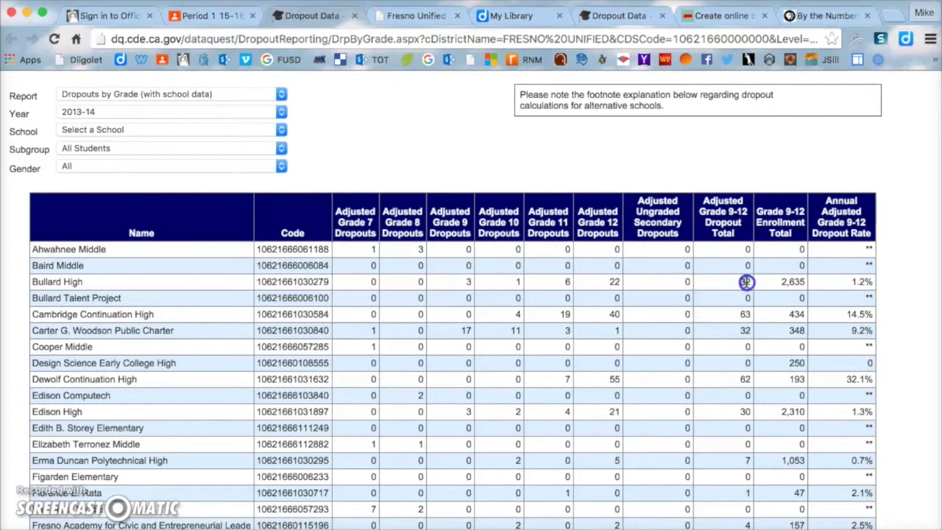
scroll(725, 287, "up", 3)
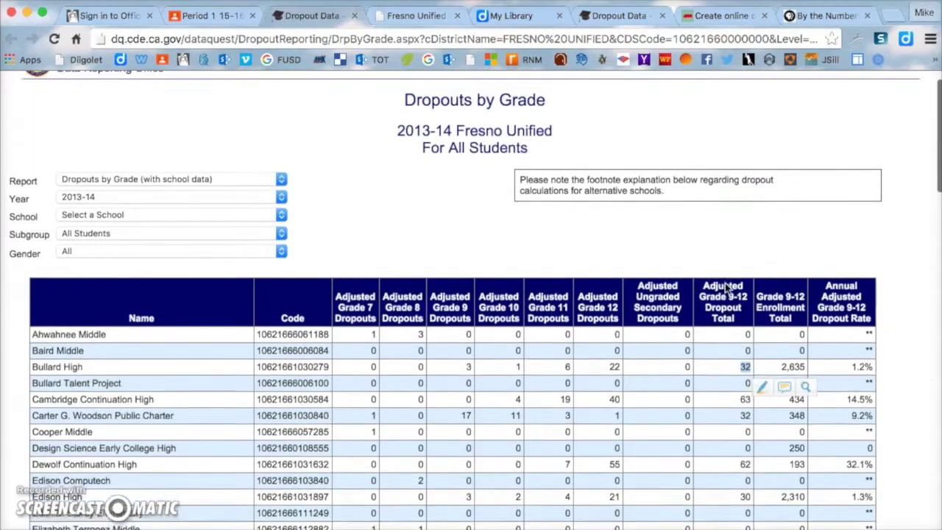
left_click_drag(399, 159, 504, 159)
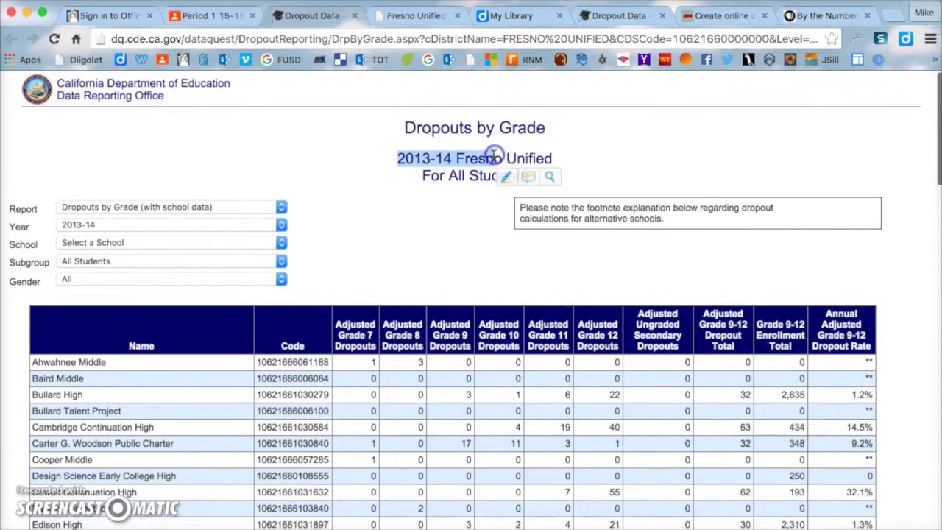
left_click(450, 236)
scroll(451, 265, "down", 2)
scroll(450, 263, "down", 4)
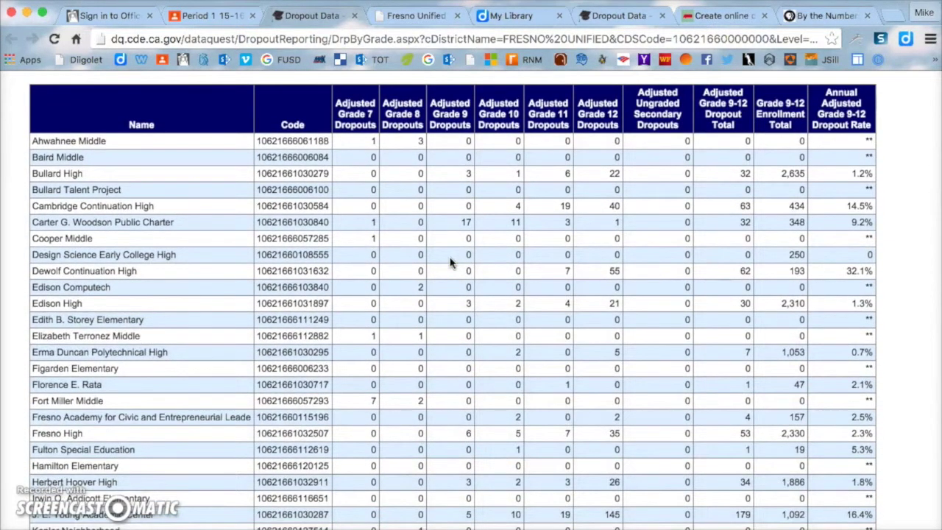
scroll(264, 284, "down", 4)
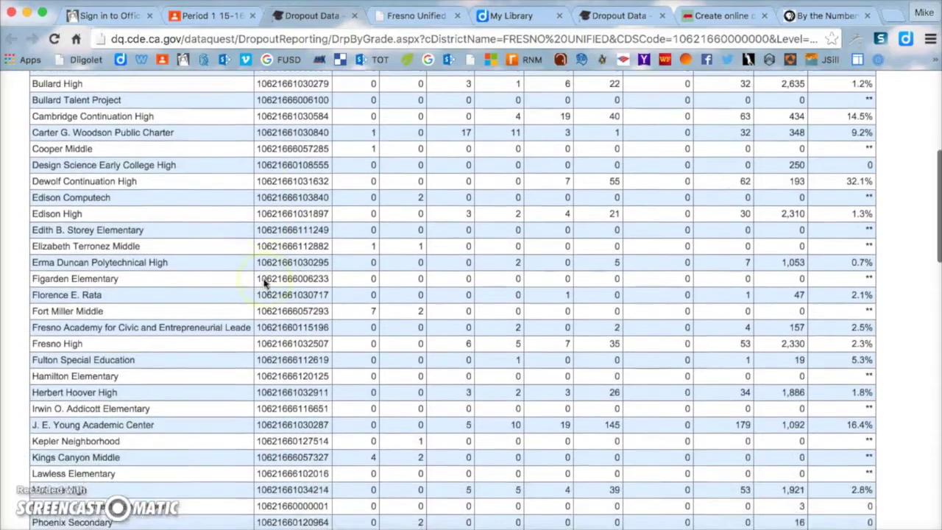
scroll(170, 402, "down", 1)
scroll(169, 402, "down", 1)
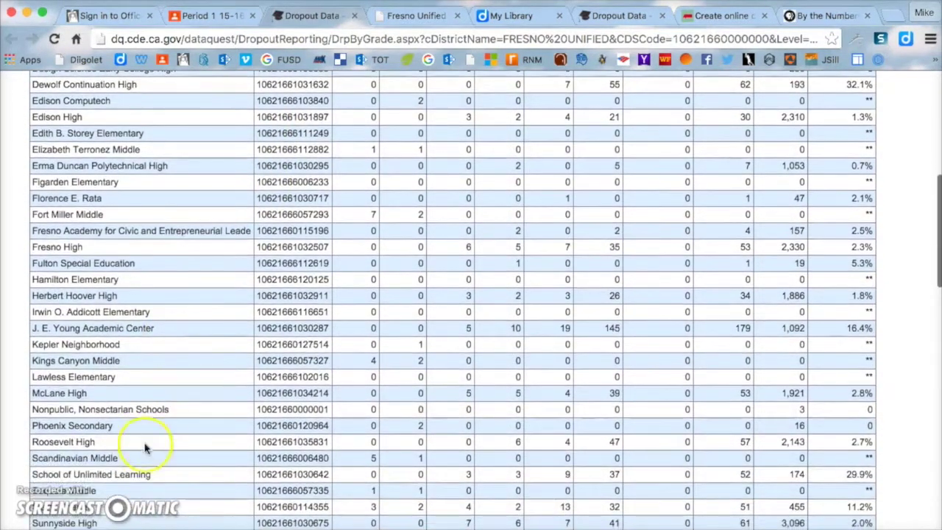
left_click_drag(361, 457, 390, 463)
scroll(375, 459, "up", 3)
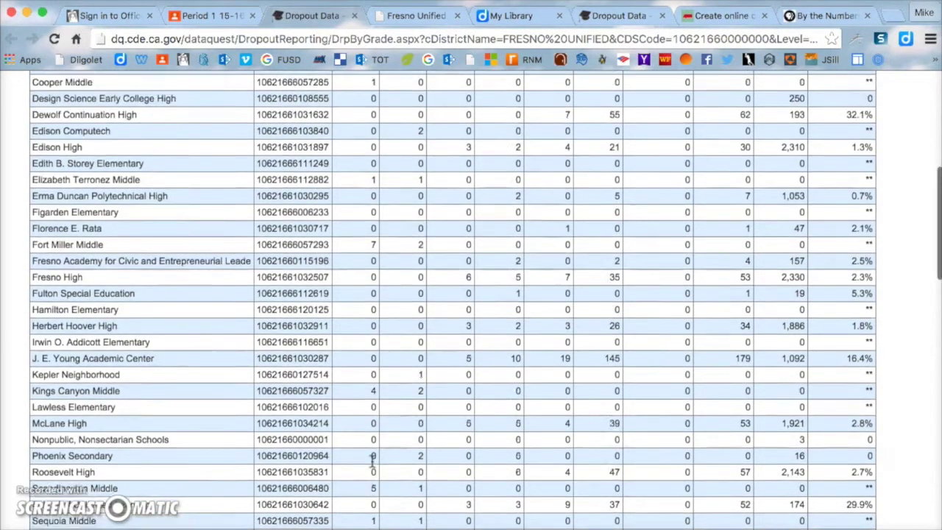
scroll(372, 460, "up", 5)
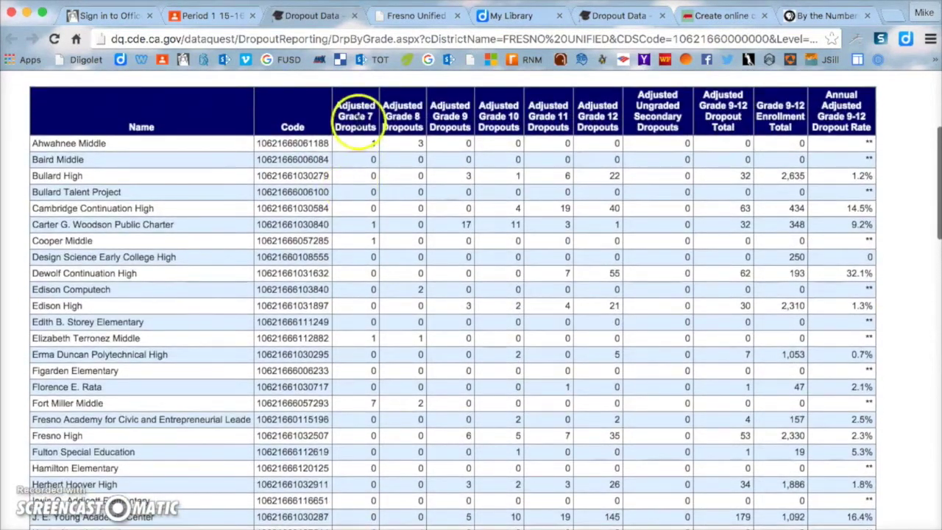
scroll(378, 305, "down", 10)
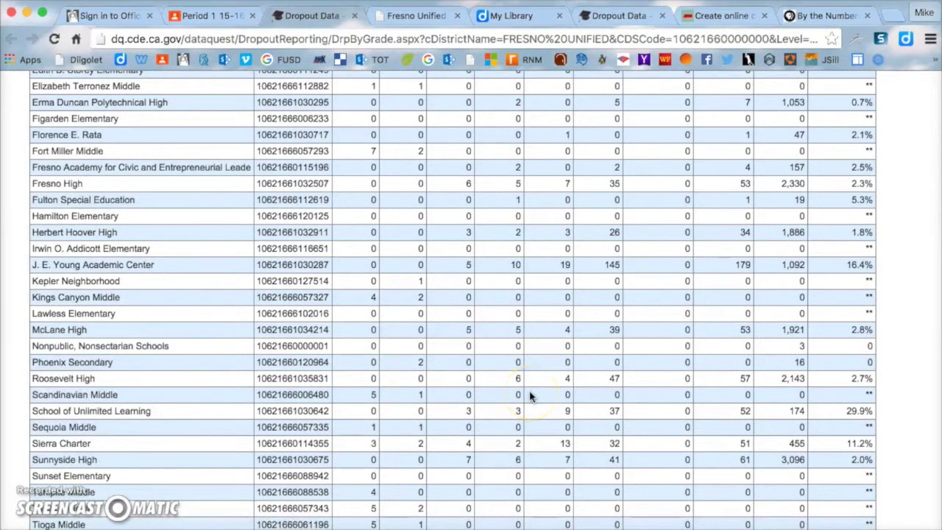
scroll(333, 380, "up", 2)
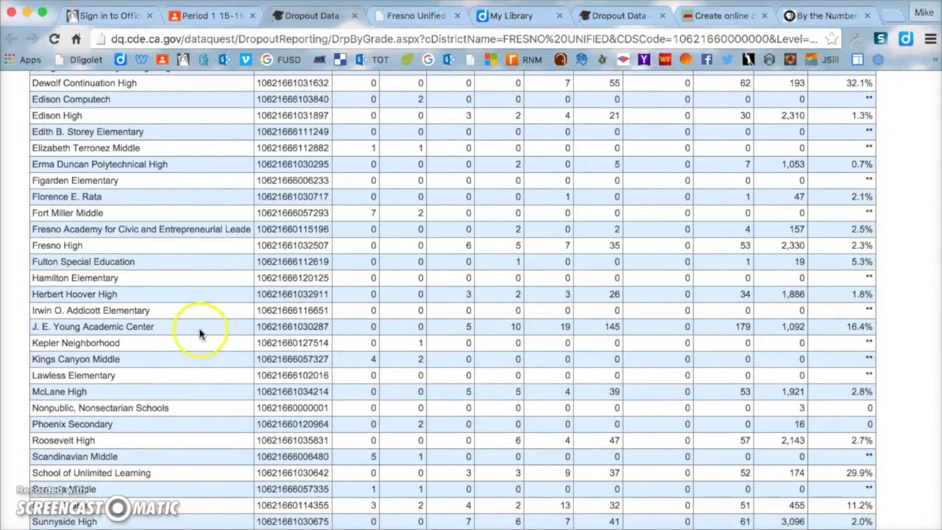
scroll(199, 328, "down", 1)
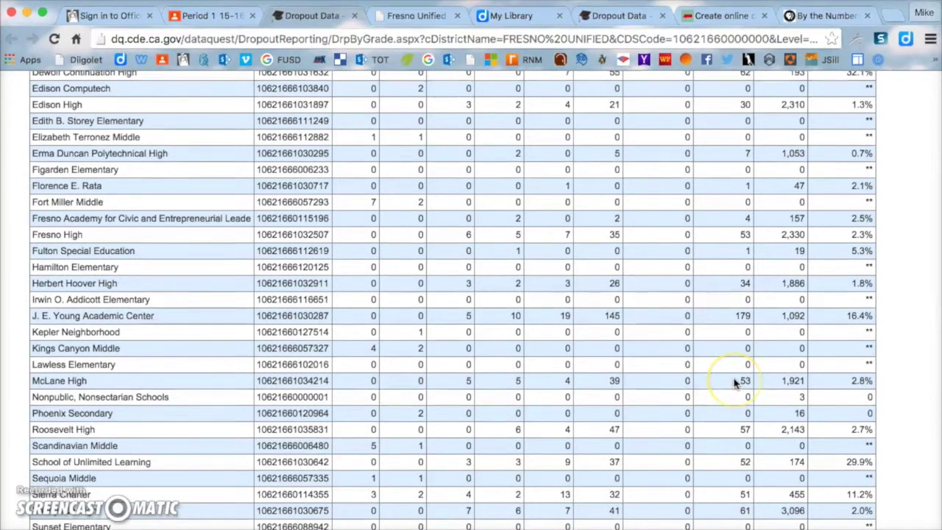
scroll(734, 382, "up", 7)
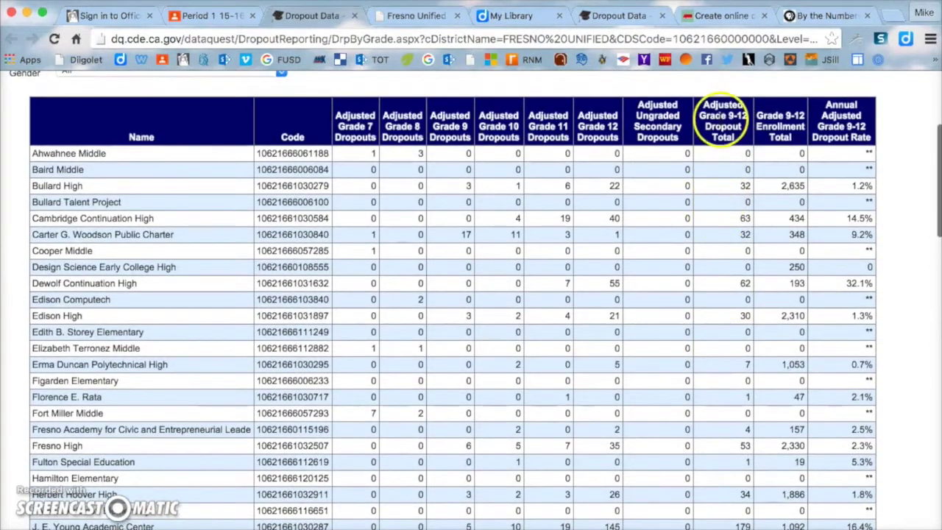
scroll(718, 199, "down", 6)
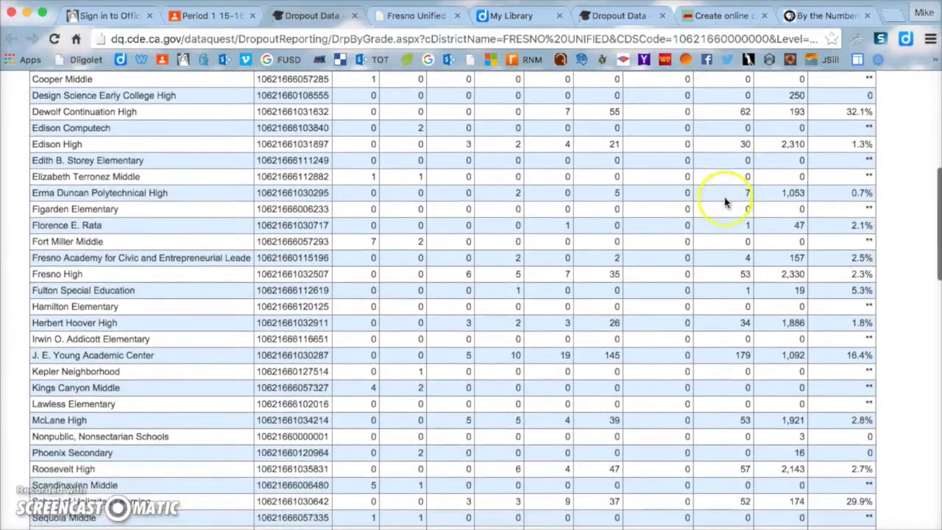
scroll(722, 253, "down", 1)
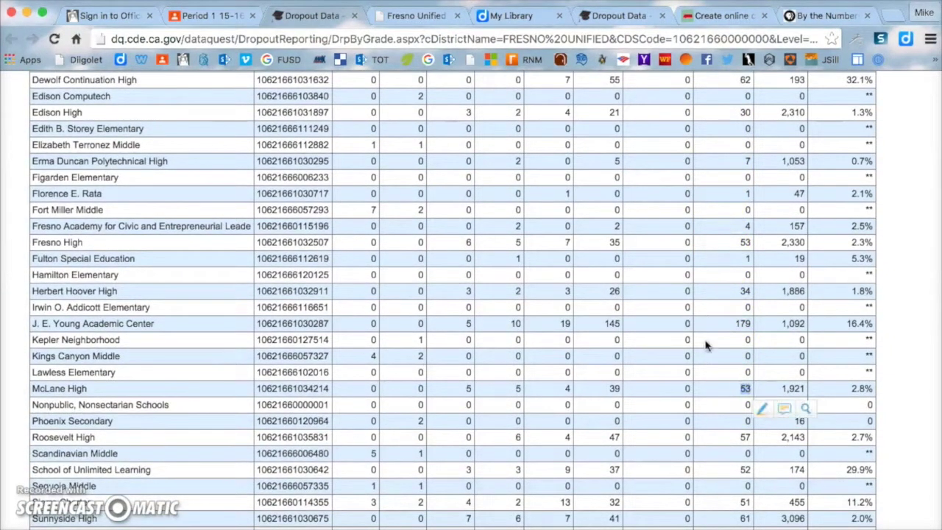
left_click(719, 361)
left_click(774, 391)
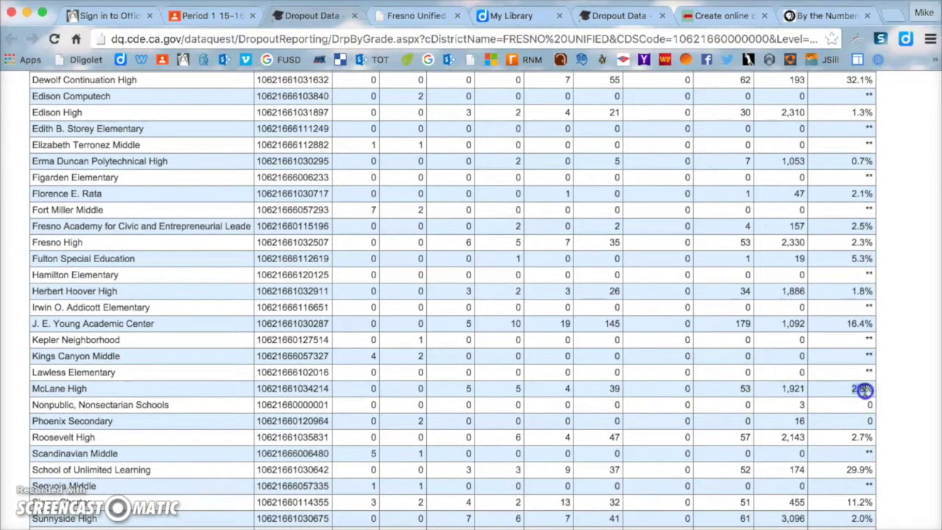
left_click(738, 395)
scroll(736, 390, "up", 5)
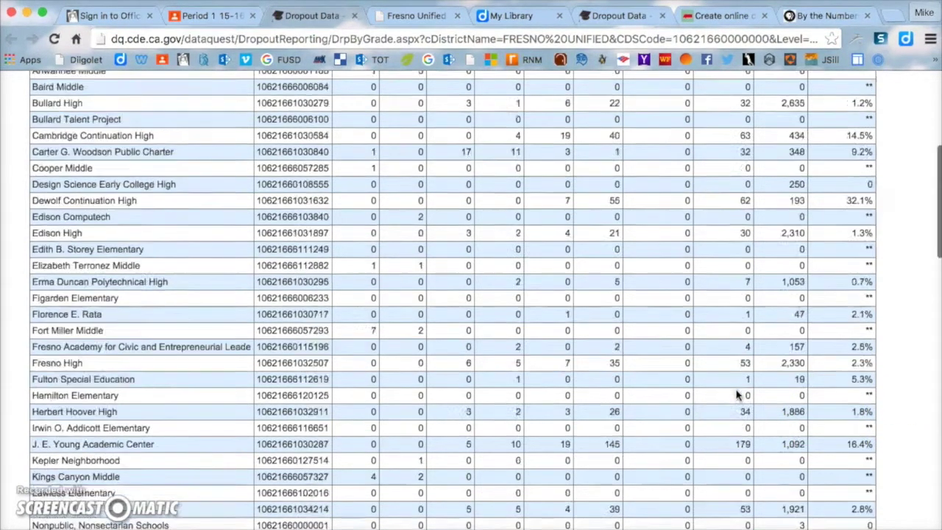
left_click(722, 362)
scroll(722, 362, "up", 1)
left_click_drag(389, 141, 436, 141)
left_click(453, 210)
scroll(453, 209, "down", 6)
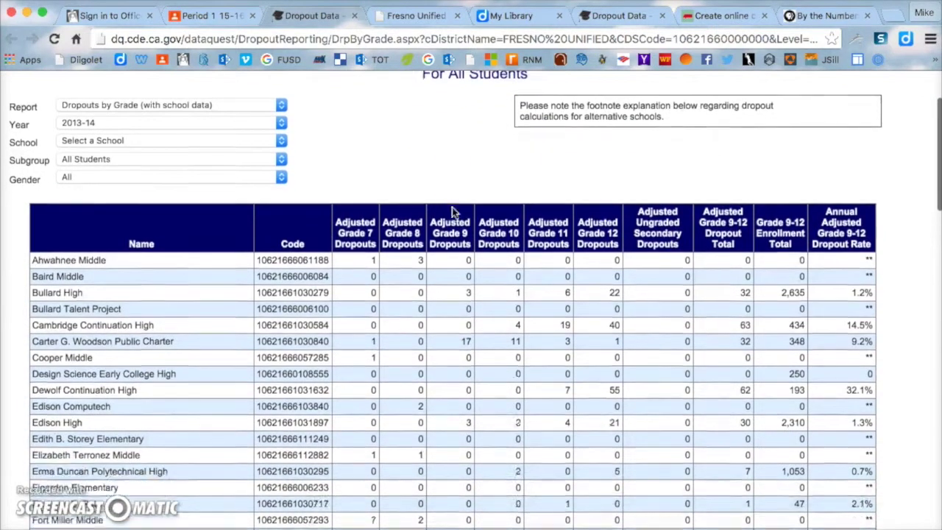
scroll(452, 211, "up", 2)
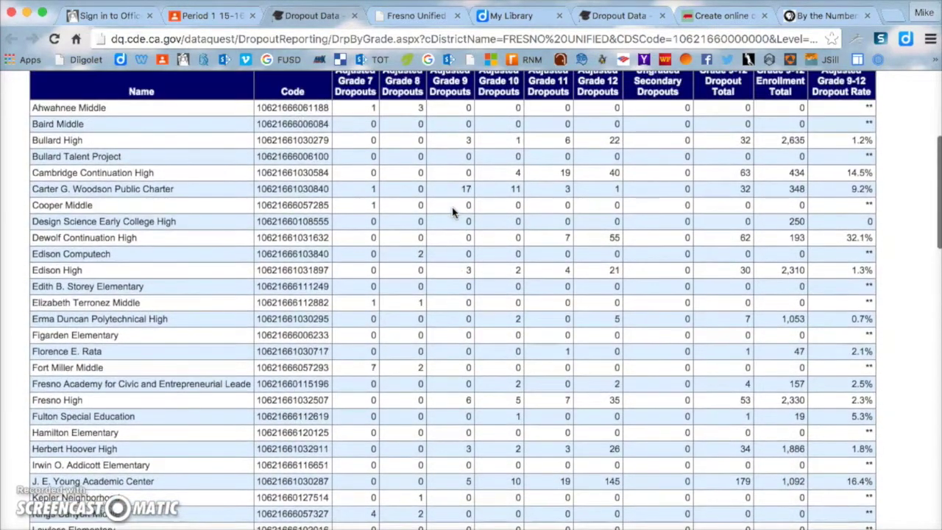
scroll(453, 212, "up", 1)
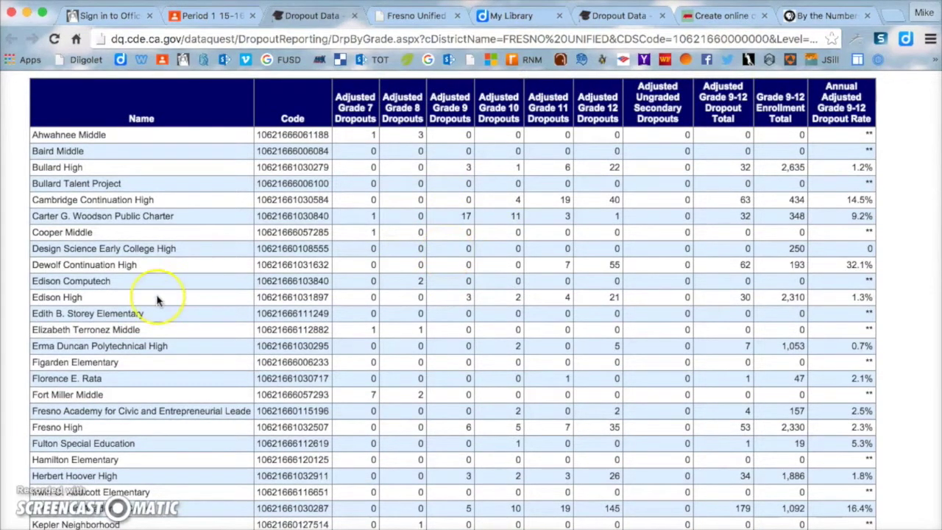
scroll(157, 300, "down", 2)
scroll(157, 299, "down", 5)
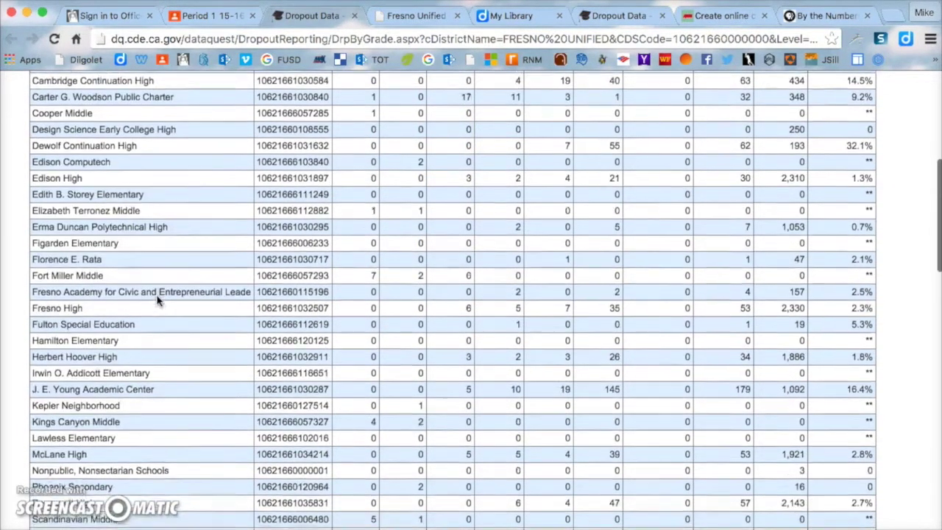
left_click(135, 391)
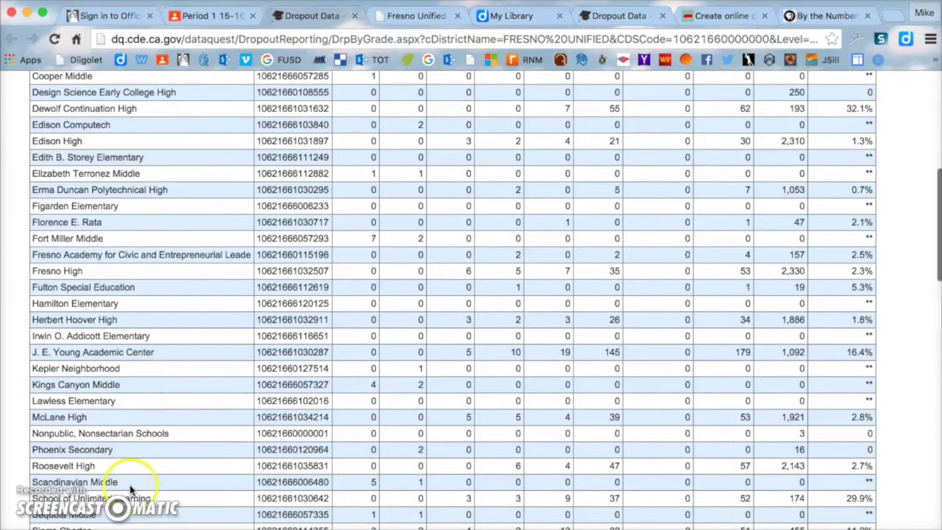
scroll(128, 488, "up", 2)
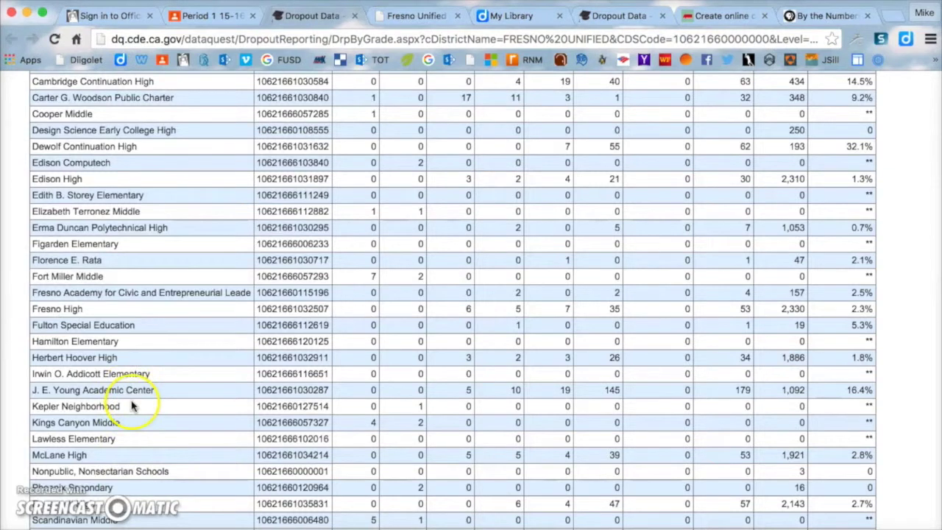
scroll(118, 405, "down", 3)
left_click_drag(100, 403, 42, 400)
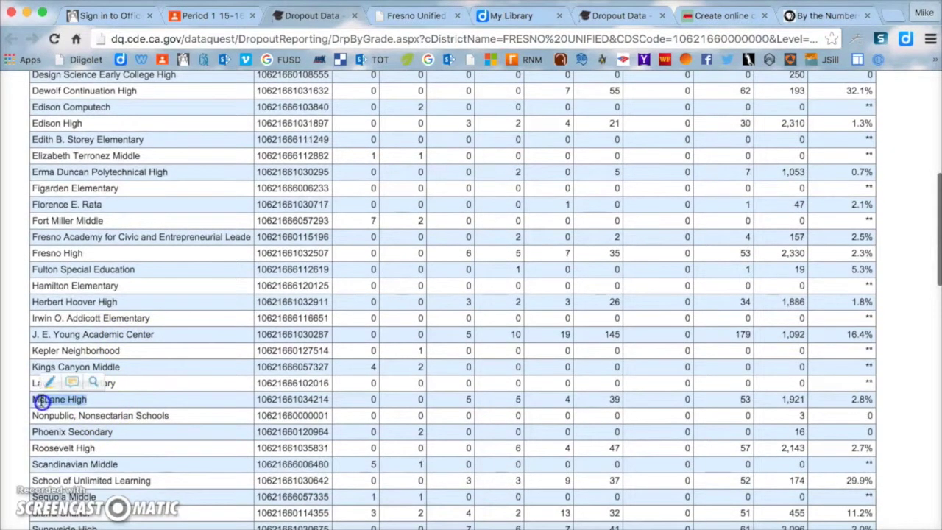
left_click(121, 399)
scroll(121, 401, "up", 10)
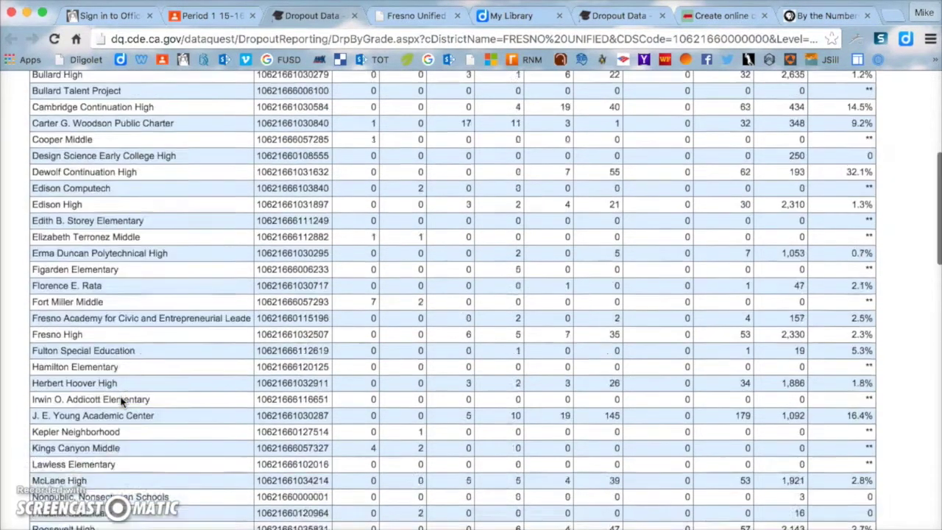
scroll(121, 402, "down", 4)
scroll(122, 401, "down", 9)
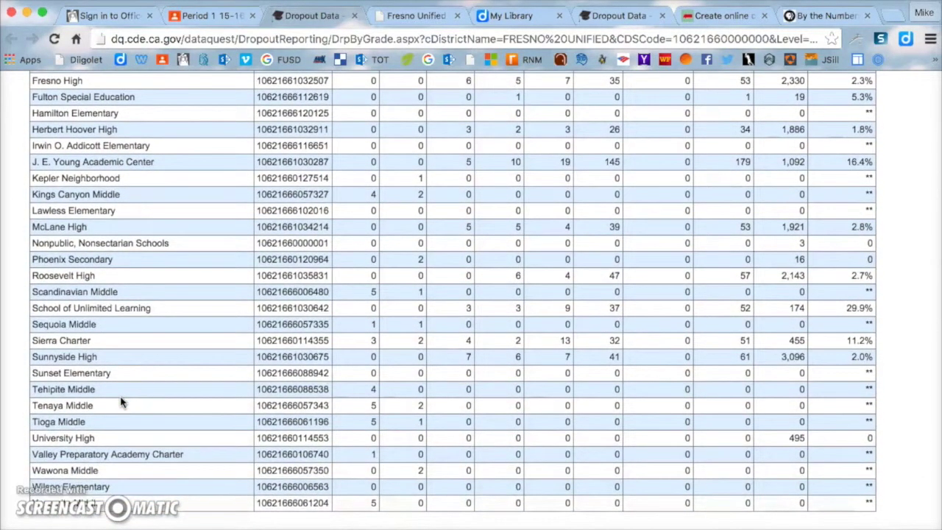
triple_click(101, 372)
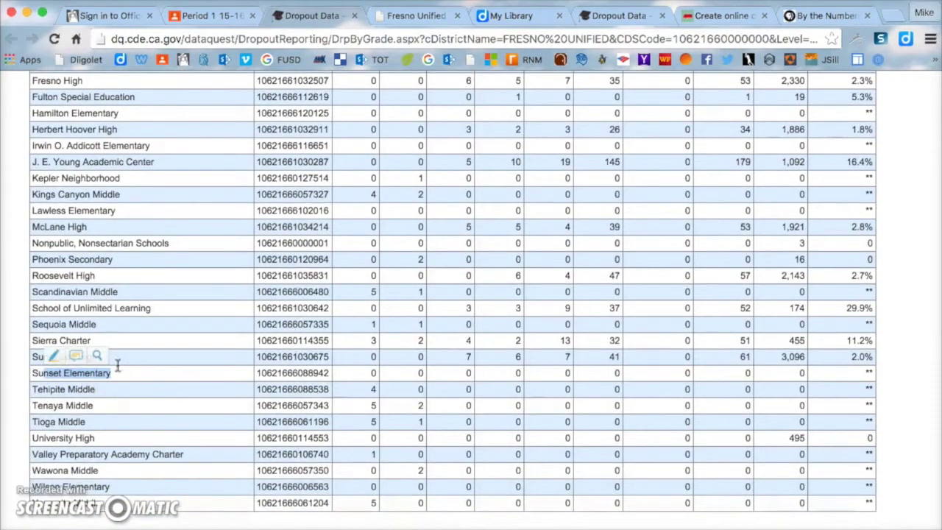
left_click_drag(374, 372, 714, 377)
left_click(716, 377)
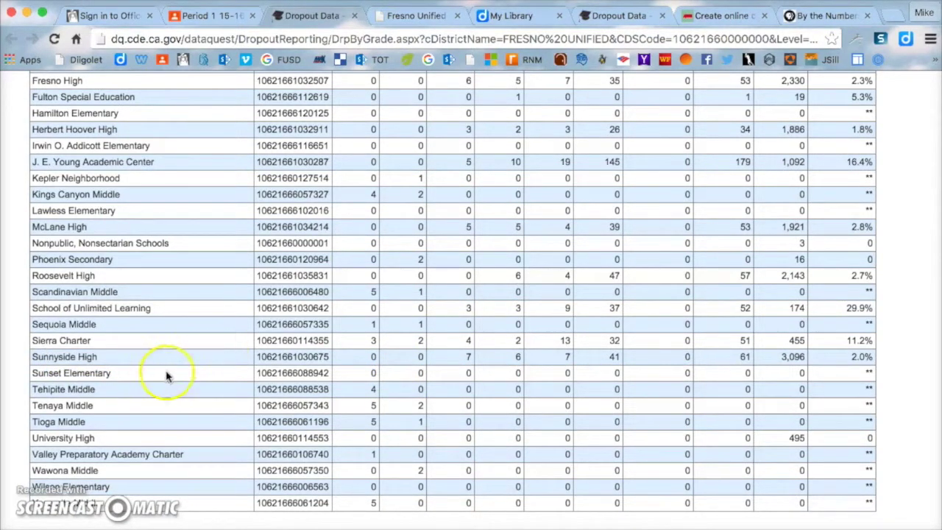
triple_click(56, 368)
left_click(144, 372)
left_click(275, 297)
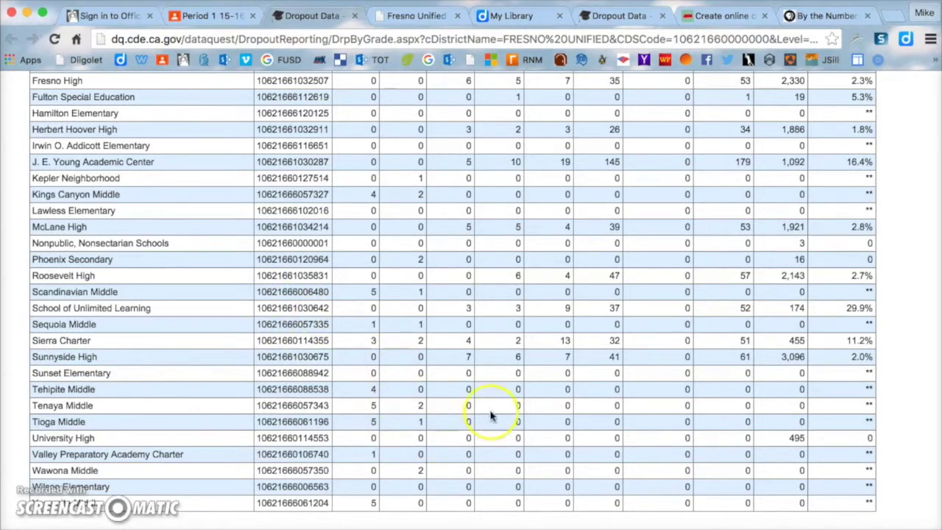
scroll(493, 412, "up", 5)
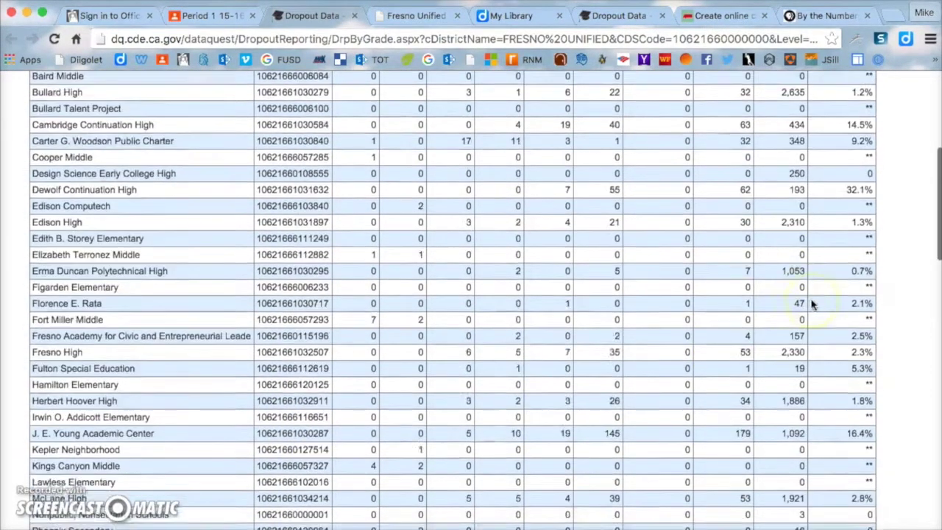
scroll(810, 302, "up", 3)
left_click(603, 289)
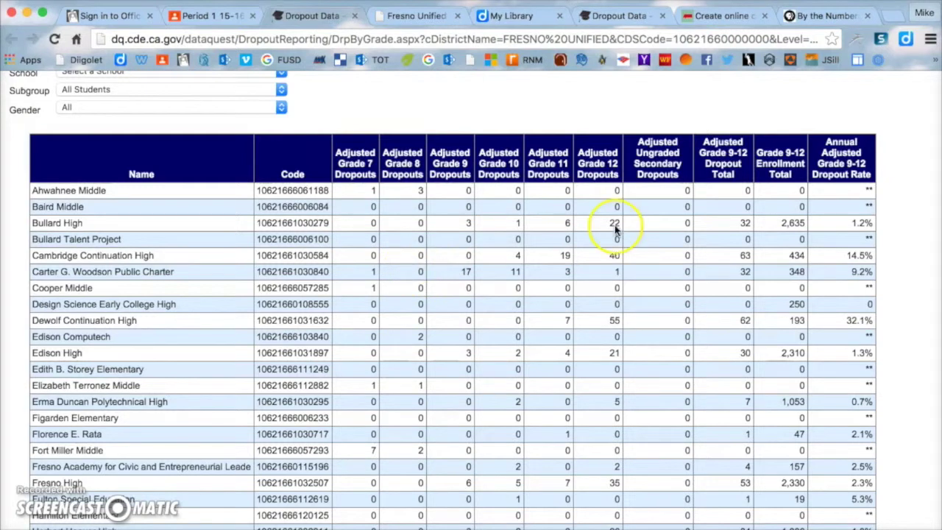
double_click(746, 223)
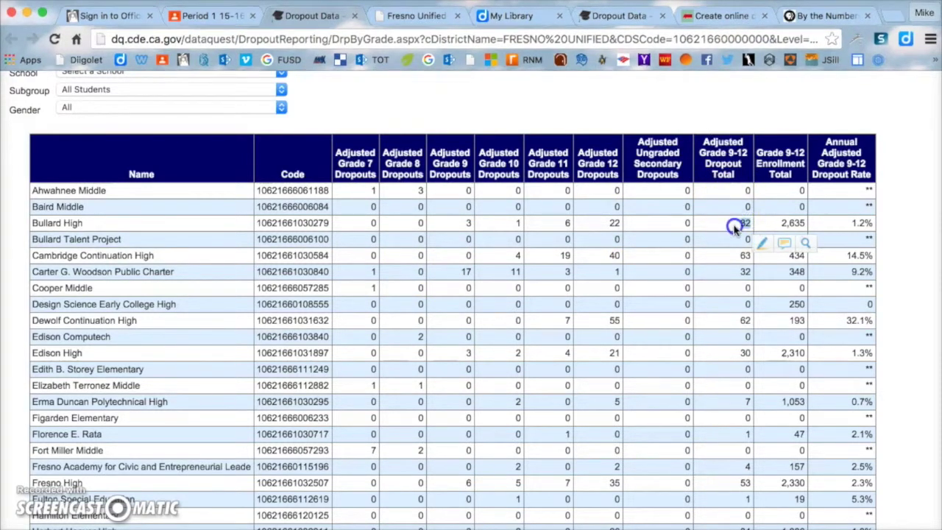
left_click(734, 229)
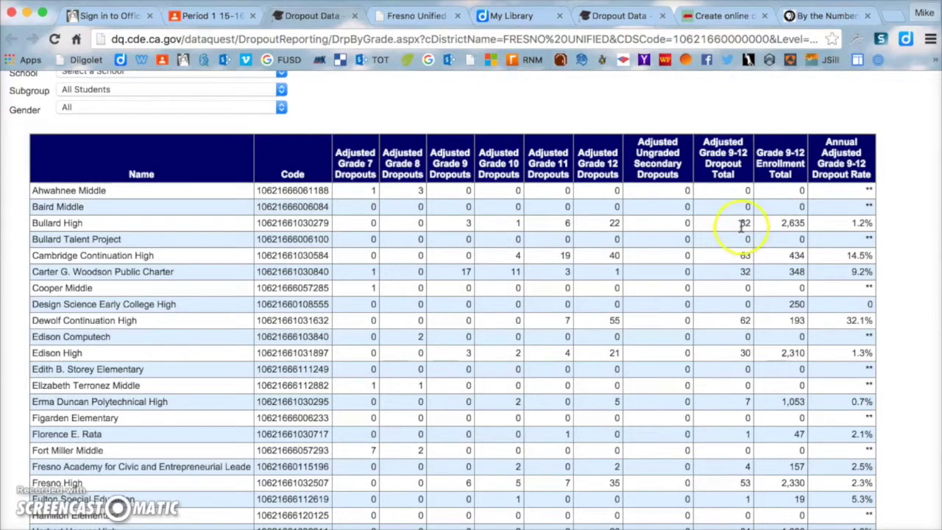
left_click(744, 224)
scroll(600, 234, "down", 5)
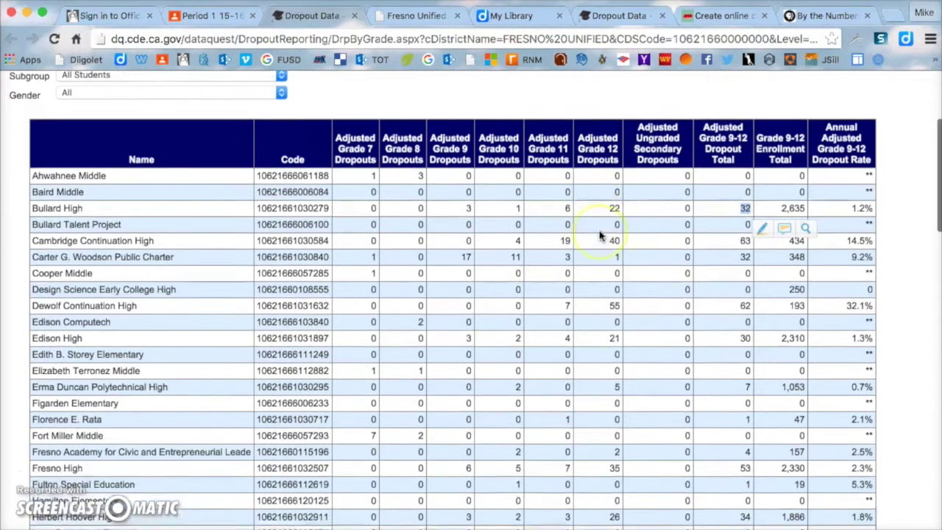
scroll(599, 234, "up", 5)
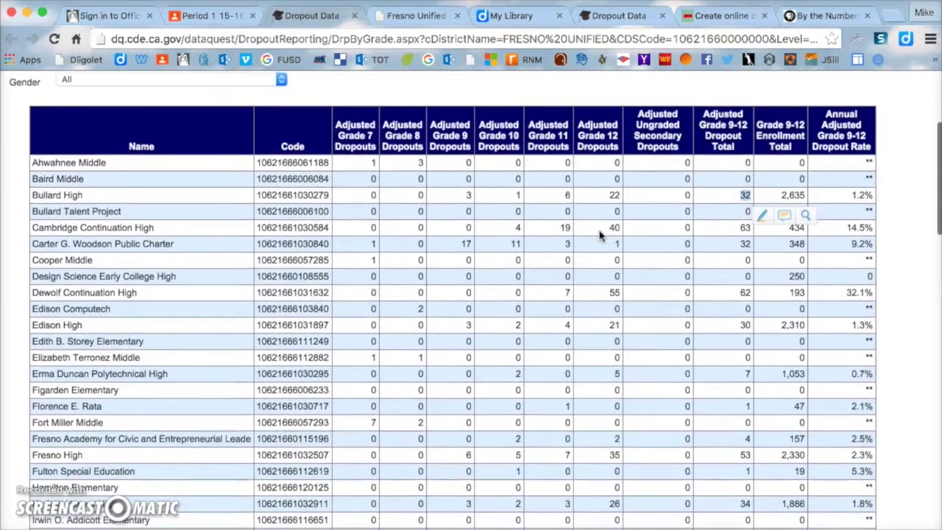
scroll(600, 236, "up", 2)
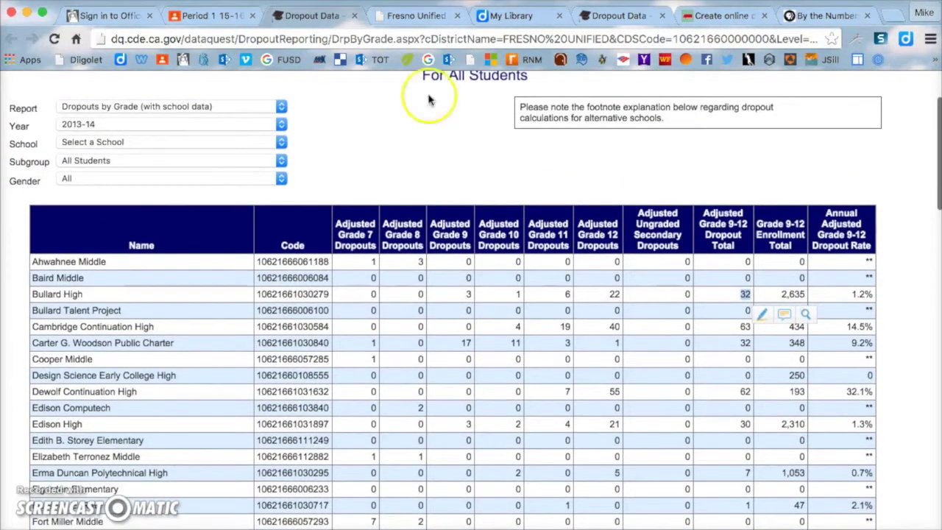
Open infogr.am from the Classroom assignment and start a free sign-up with the account e-mail
left_click(225, 18)
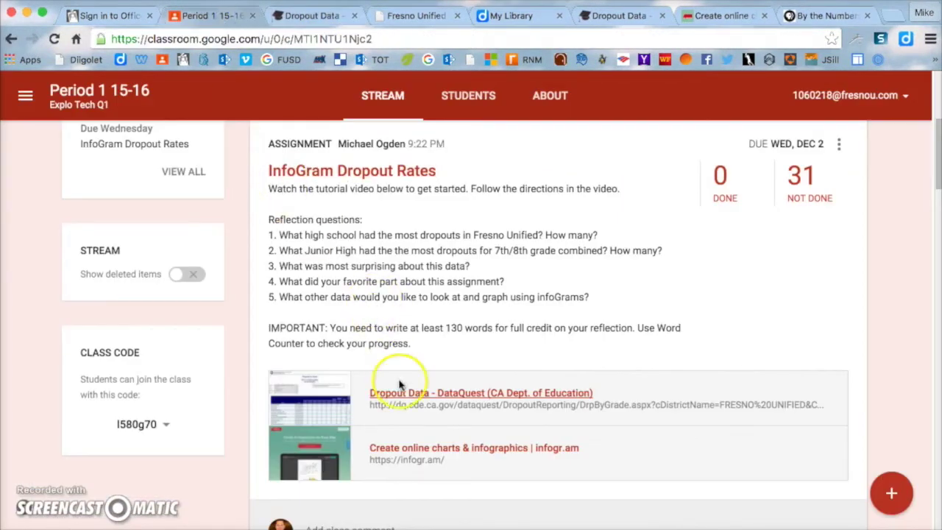
left_click(466, 449)
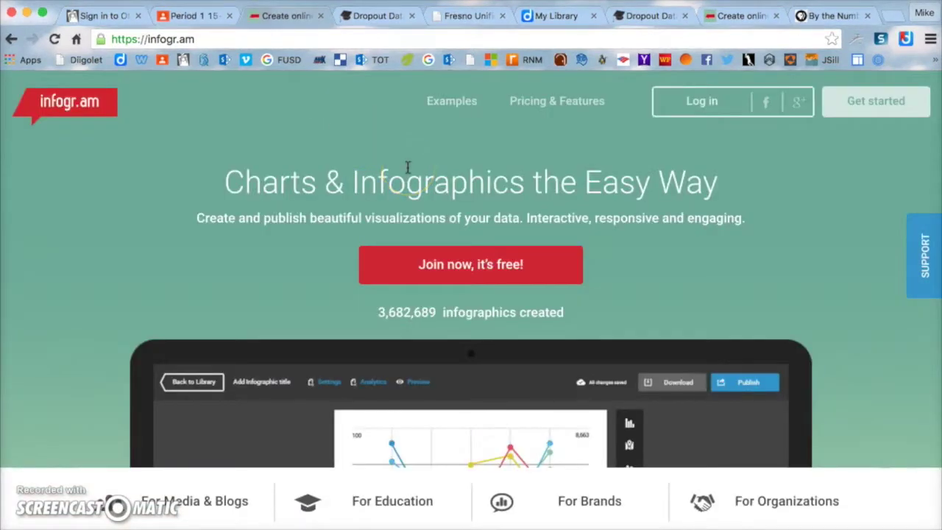
left_click(875, 110)
left_click(473, 259)
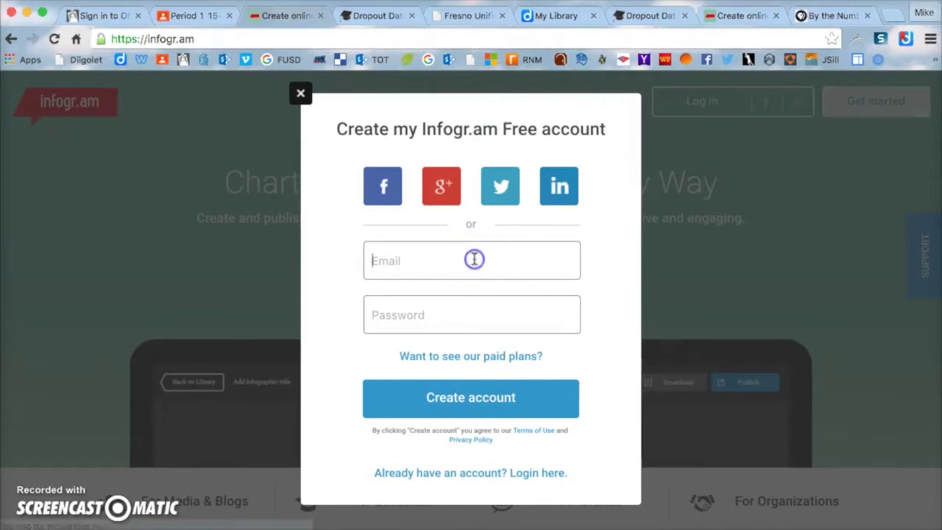
left_click(518, 260)
left_click(618, 292)
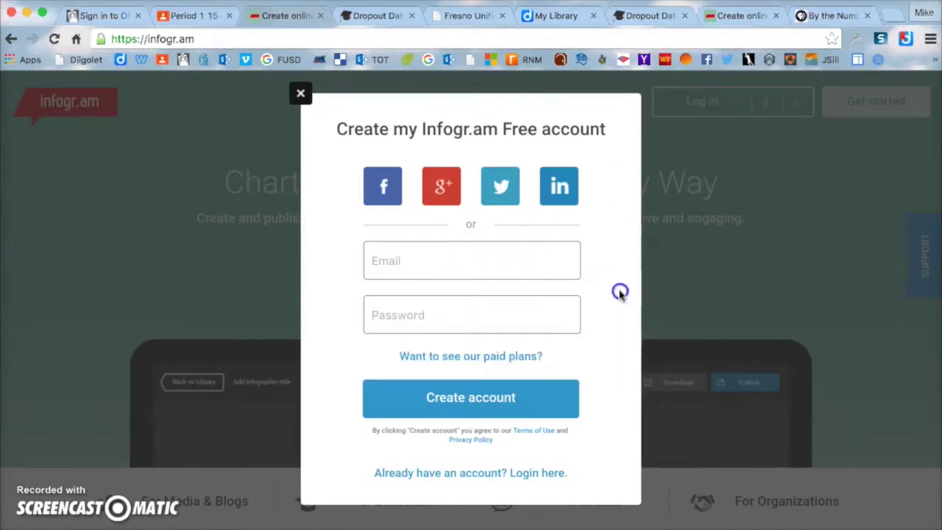
left_click(506, 271)
left_click(505, 268)
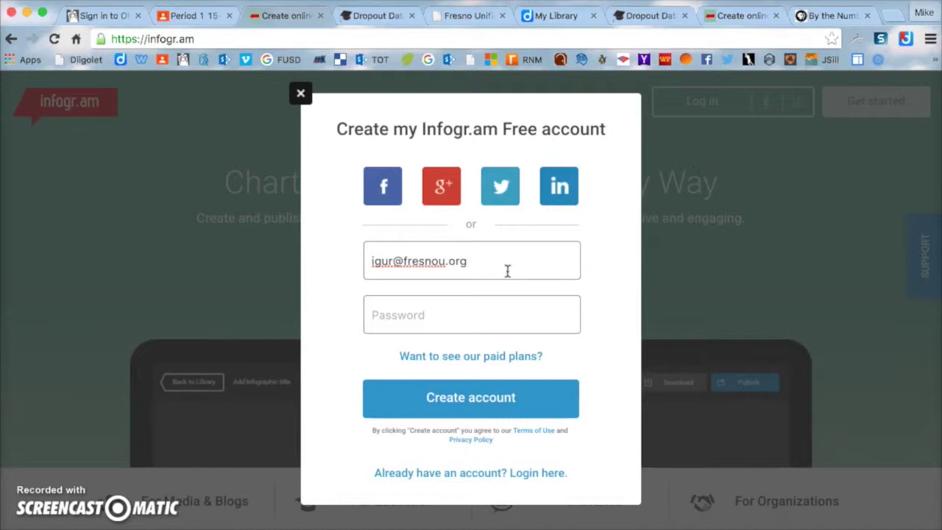
left_click(471, 261)
left_click(458, 262)
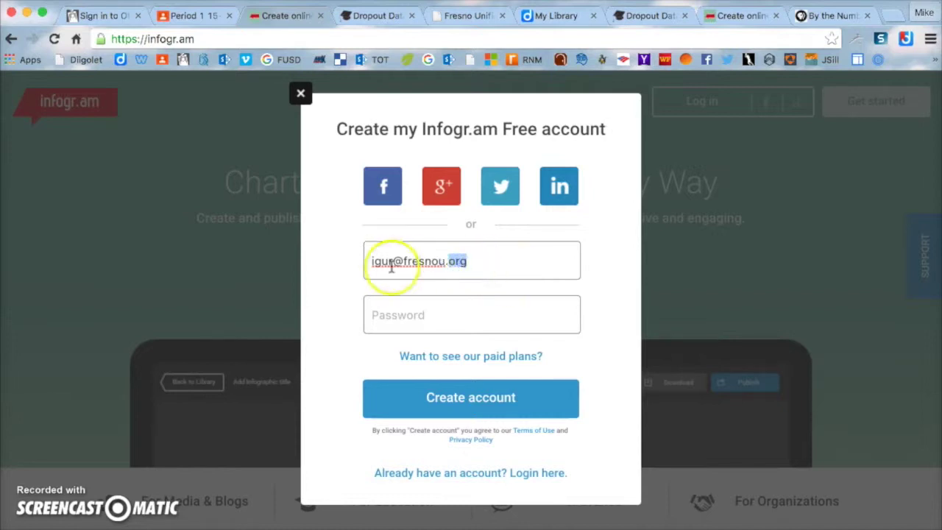
left_click(440, 310)
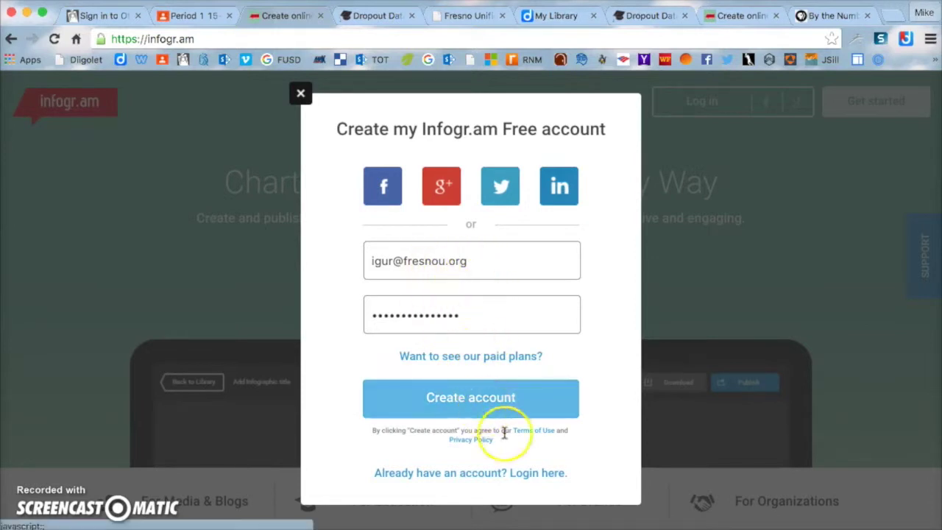
Switch to 'Login here', enter the account e-mail and password, and log in
left_click(527, 473)
left_click(443, 273)
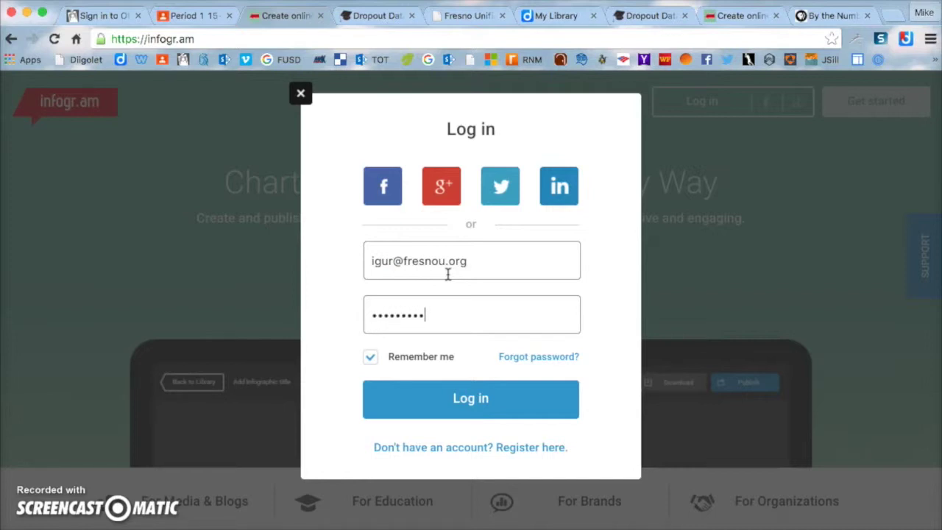
left_click(471, 397)
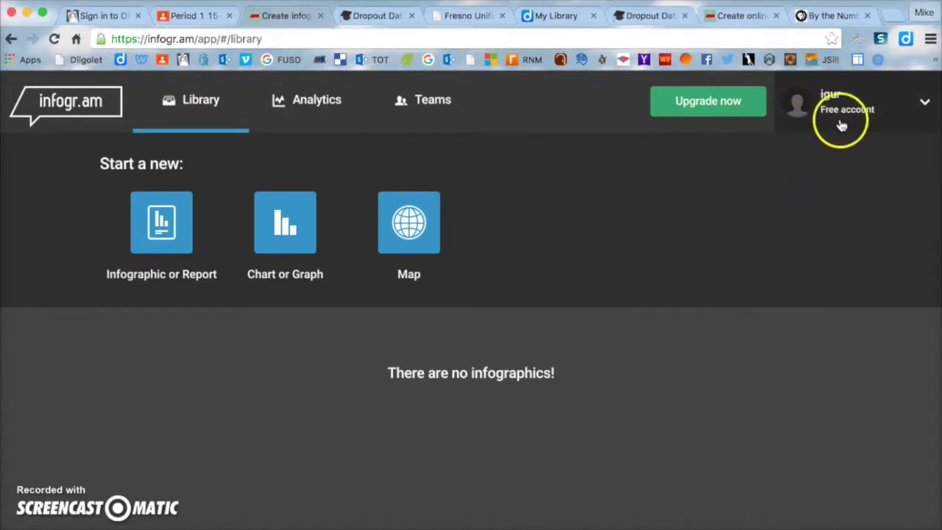
left_click(294, 230)
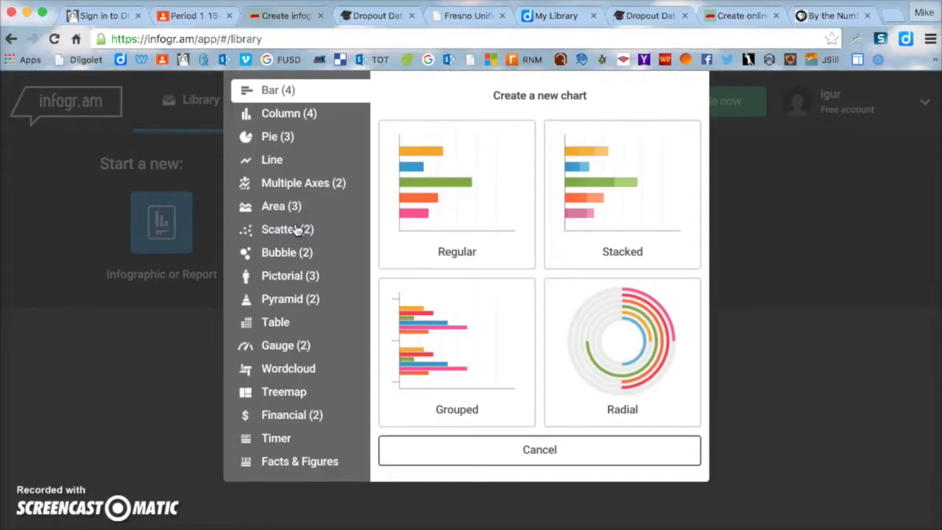
left_click(290, 116)
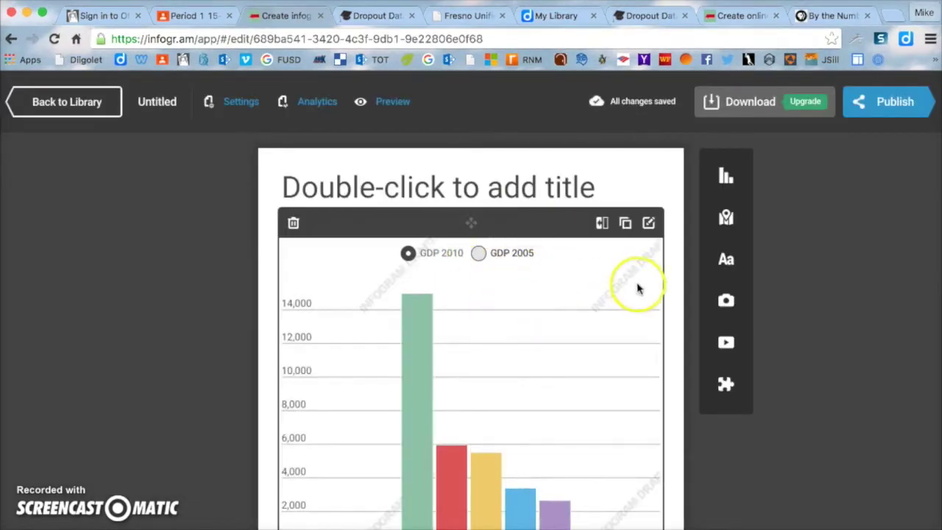
scroll(667, 338, "down", 1)
scroll(667, 337, "down", 5)
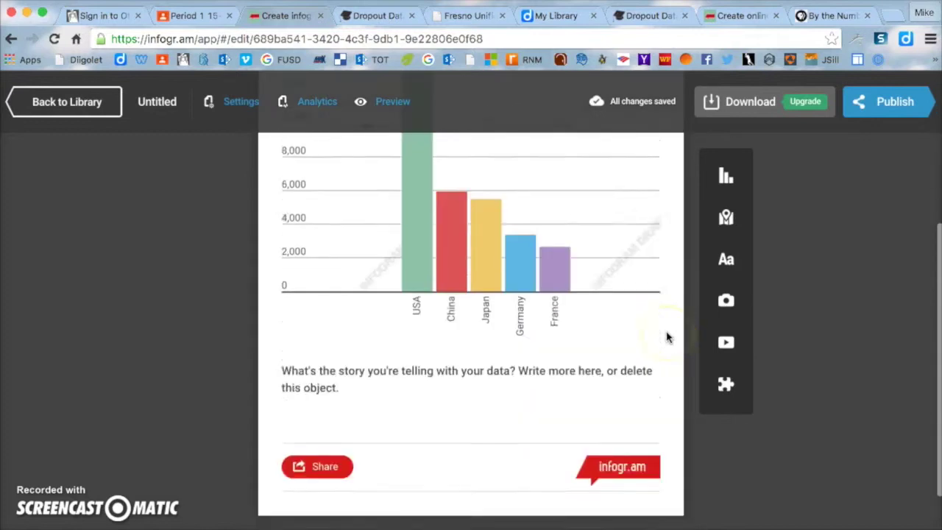
scroll(668, 337, "up", 5)
scroll(668, 337, "down", 5)
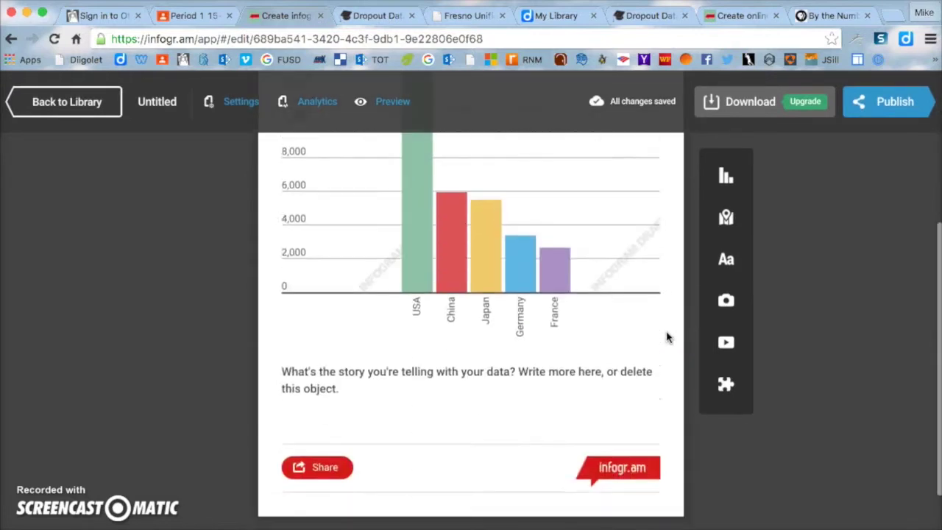
scroll(600, 277, "up", 4)
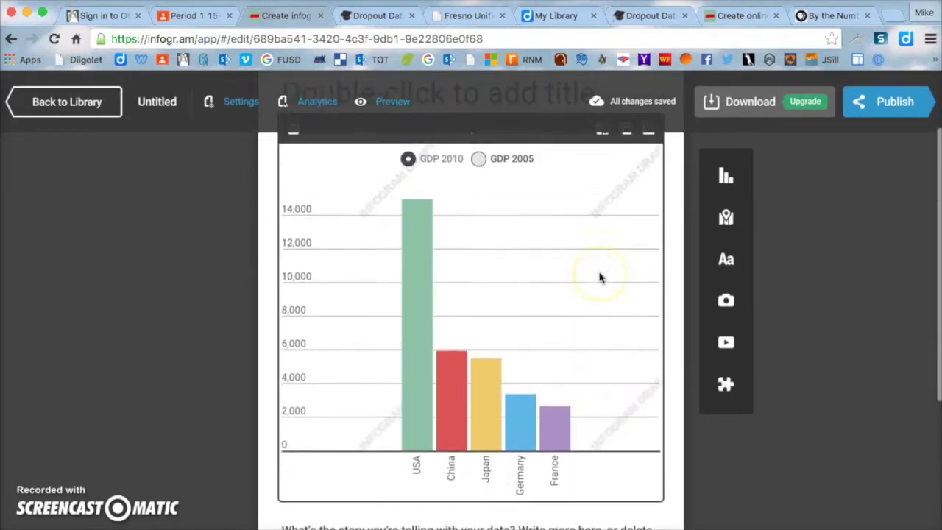
scroll(600, 287, "up", 3)
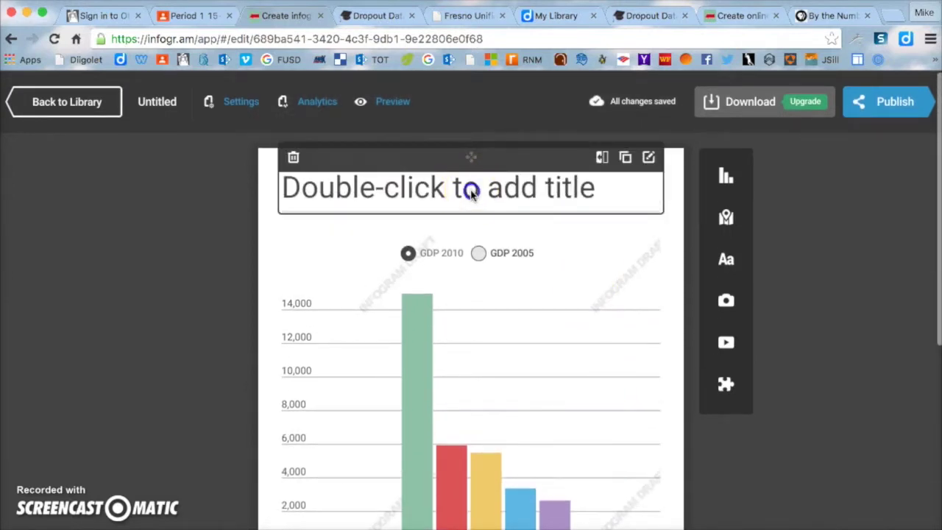
Retitle the chart 'Dropouts 2013-2014 FUSD', matching the wording of the DataQuest heading
double_click(472, 190)
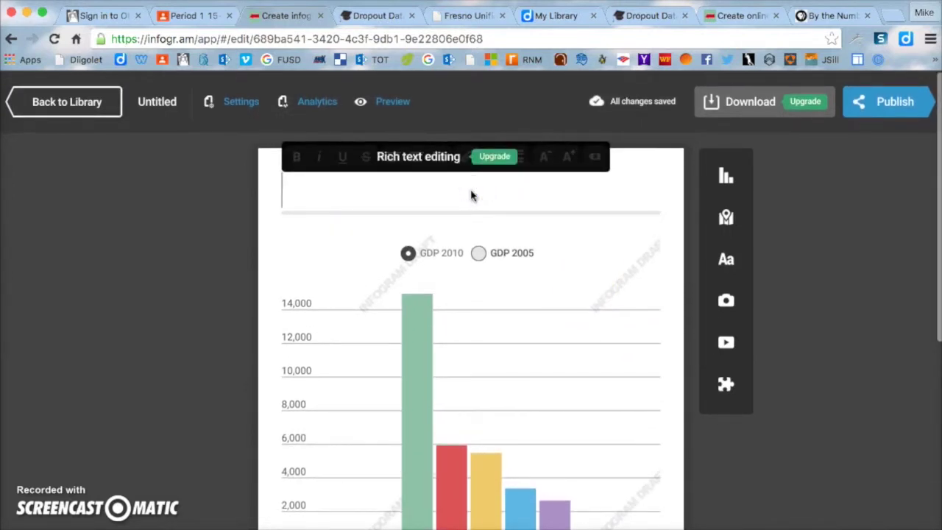
left_click(650, 15)
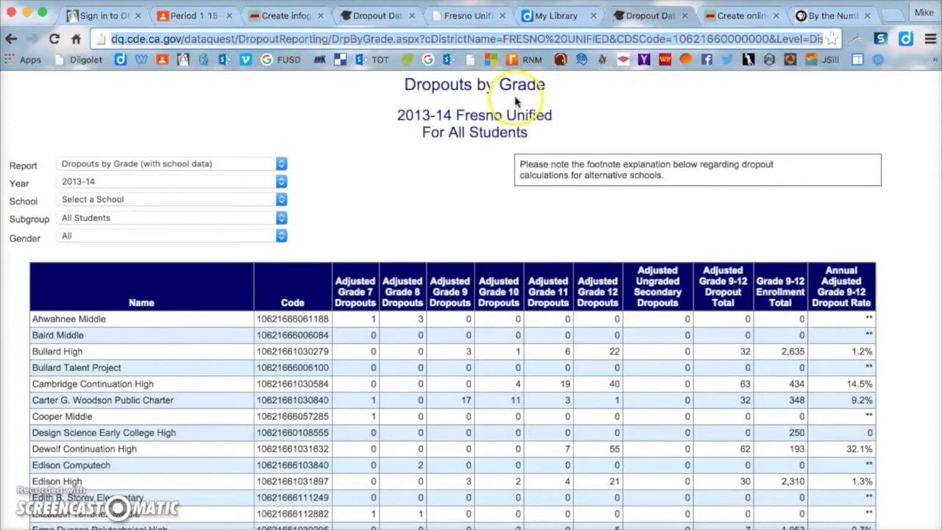
left_click_drag(554, 87, 410, 85)
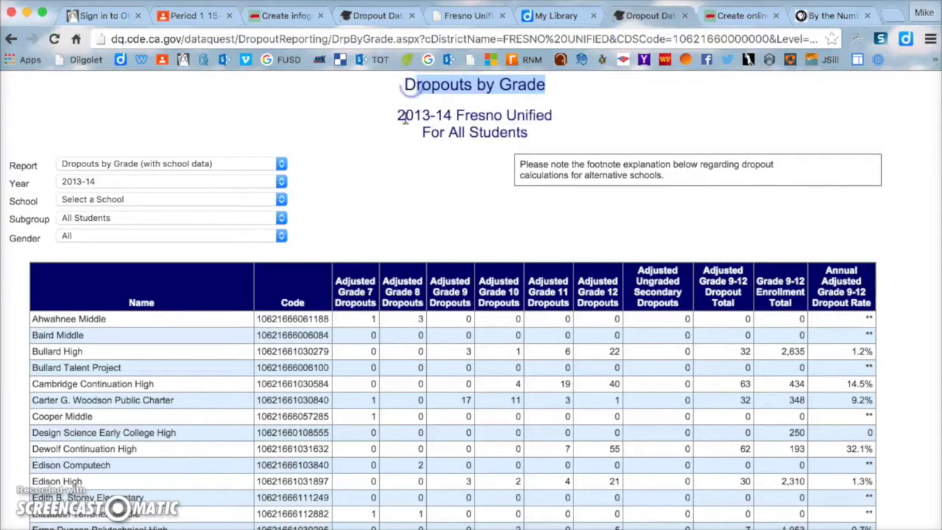
left_click_drag(398, 116, 450, 115)
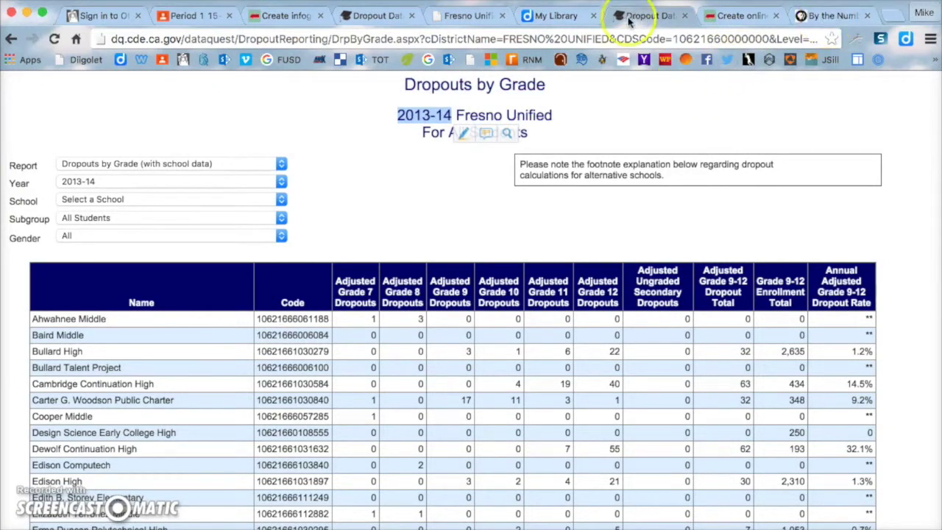
left_click(282, 17)
left_click(439, 196)
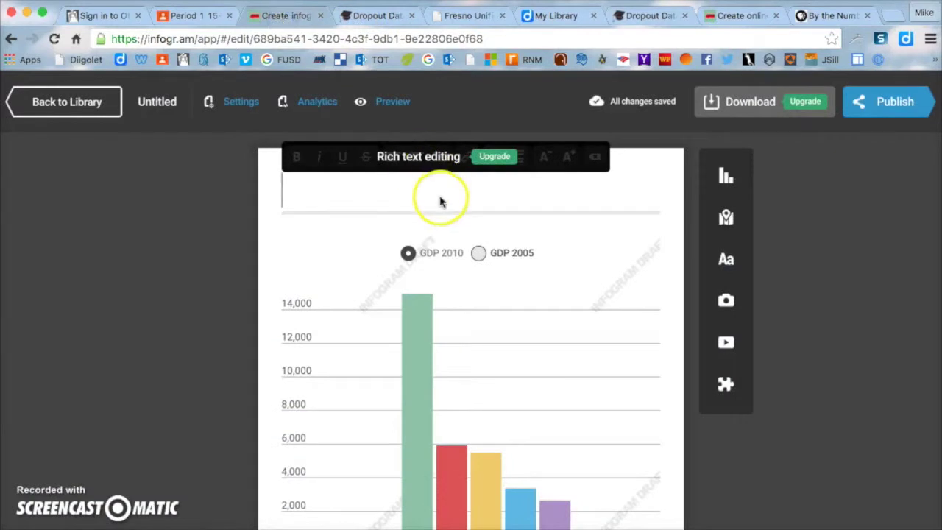
left_click(436, 197)
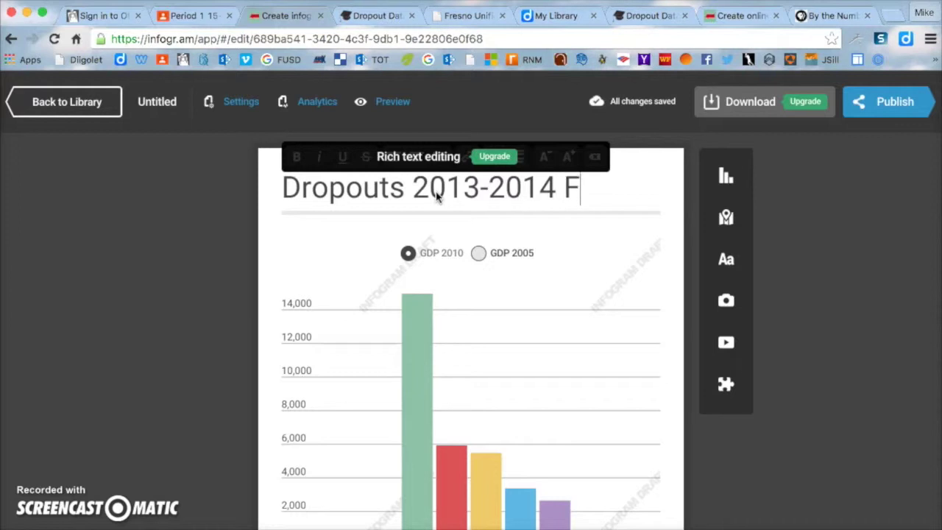
left_click(674, 275)
Open the sample bar chart's data sheet and select the USA row label in A2
scroll(441, 265, "down", 2)
scroll(452, 304, "up", 2)
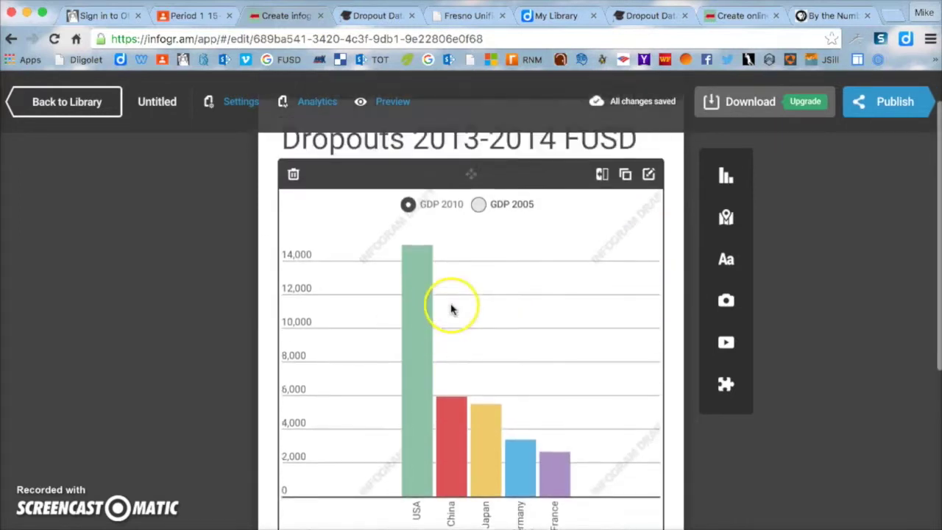
scroll(471, 346, "down", 3)
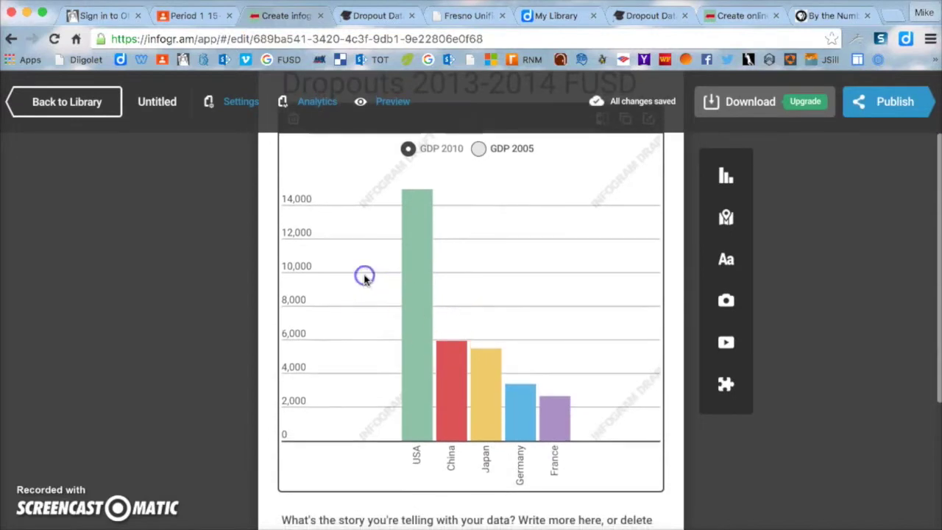
scroll(400, 295, "up", 3)
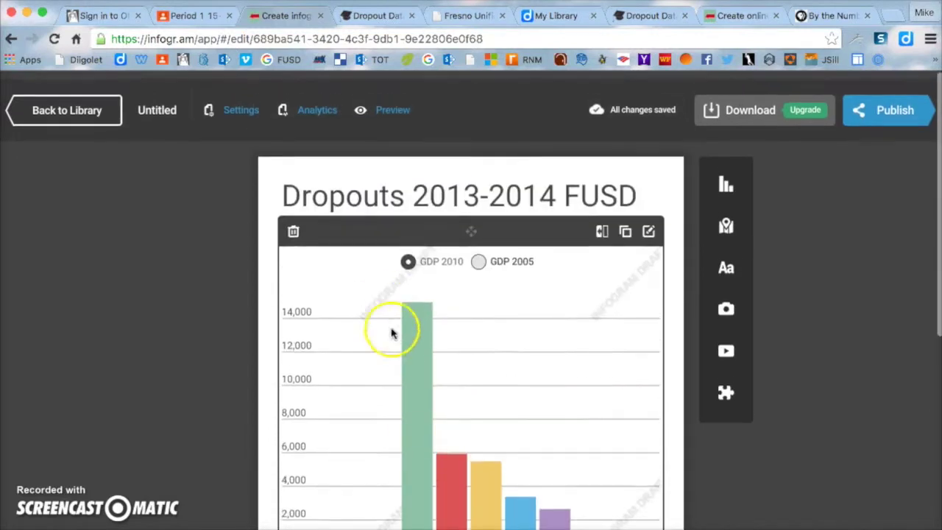
scroll(390, 332, "down", 2)
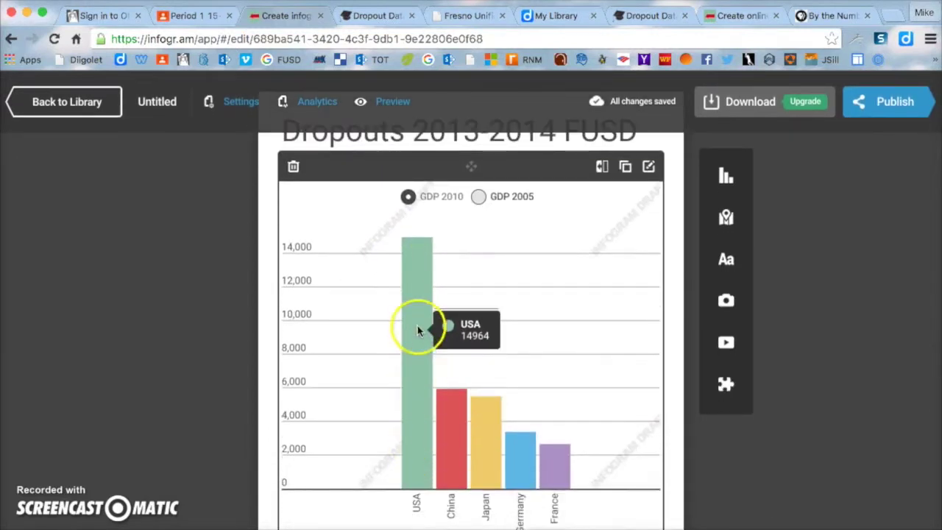
double_click(417, 324)
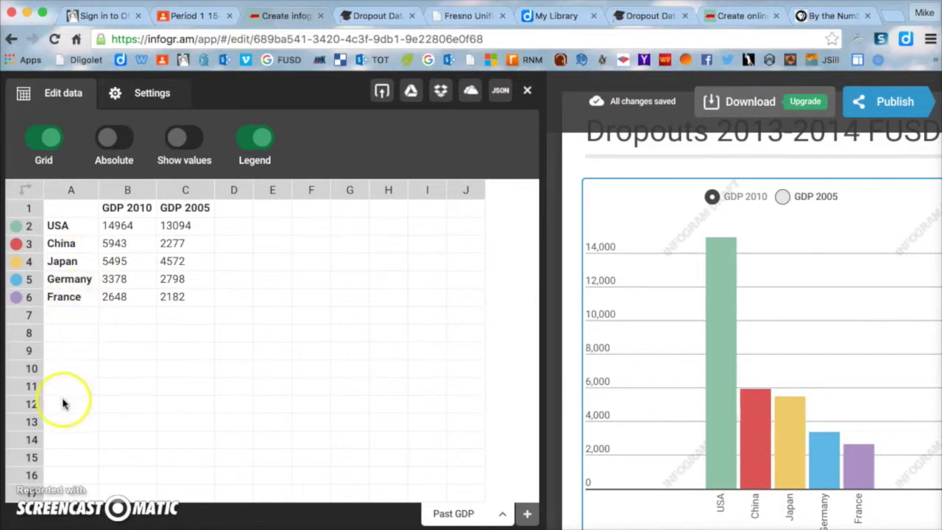
left_click(75, 232)
Relabel rows A2 and A3 as Scan and McLane, and delete the Japan, Germany and France labels
type("Scan")
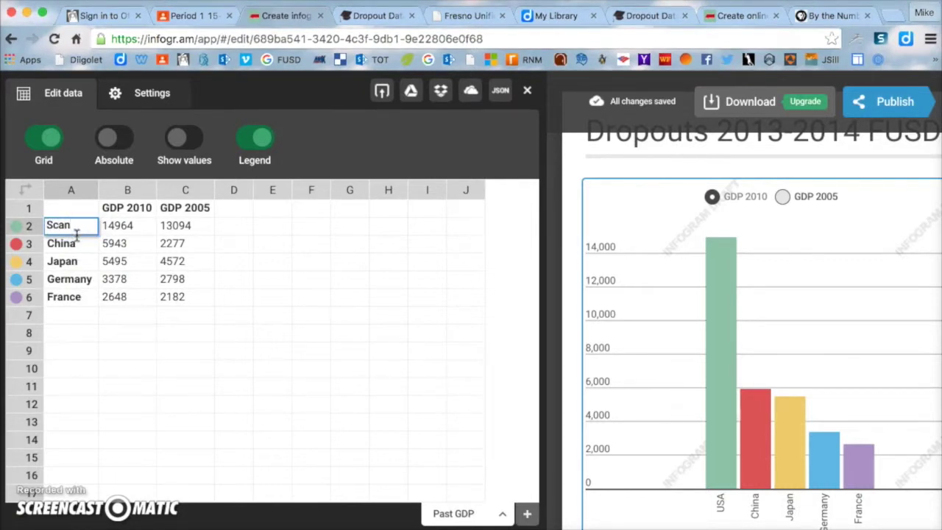
left_click(76, 243)
type("Mv")
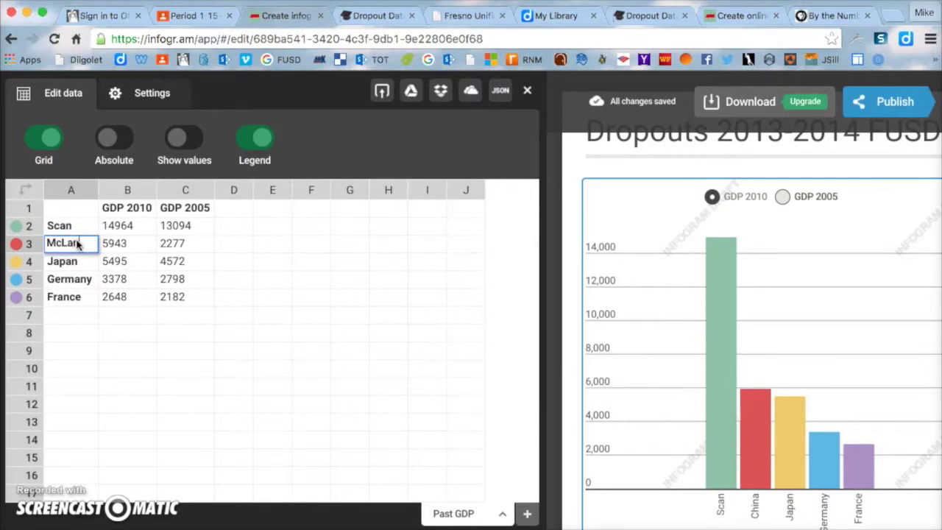
type("Lane")
left_click(77, 261)
key("Delete")
left_click(78, 279)
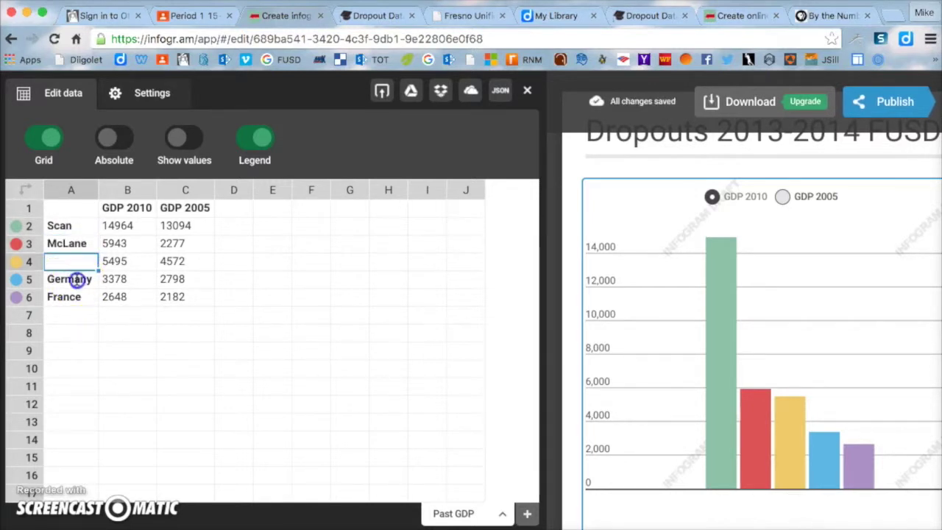
key("Delete")
left_click(77, 297)
key("Delete")
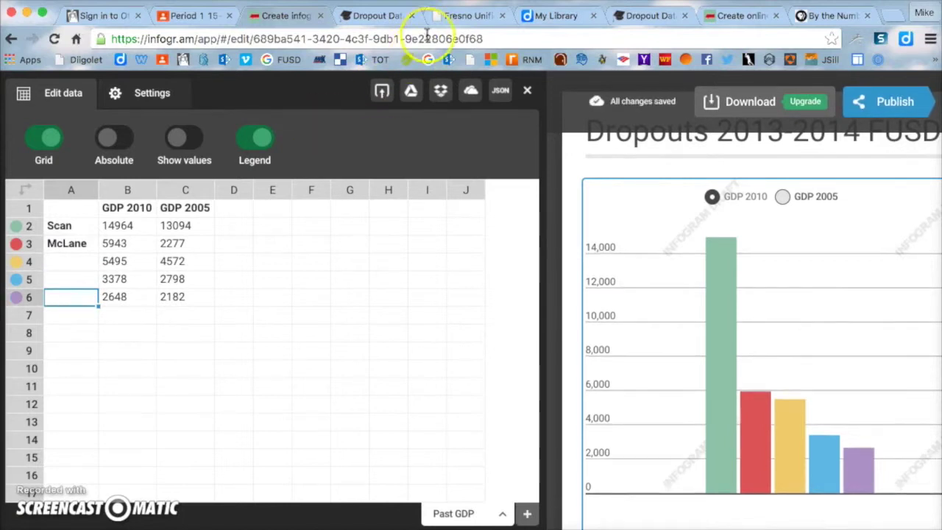
Check the dropout table, then enter Bullard High as the third row label in A4
left_click(351, 16)
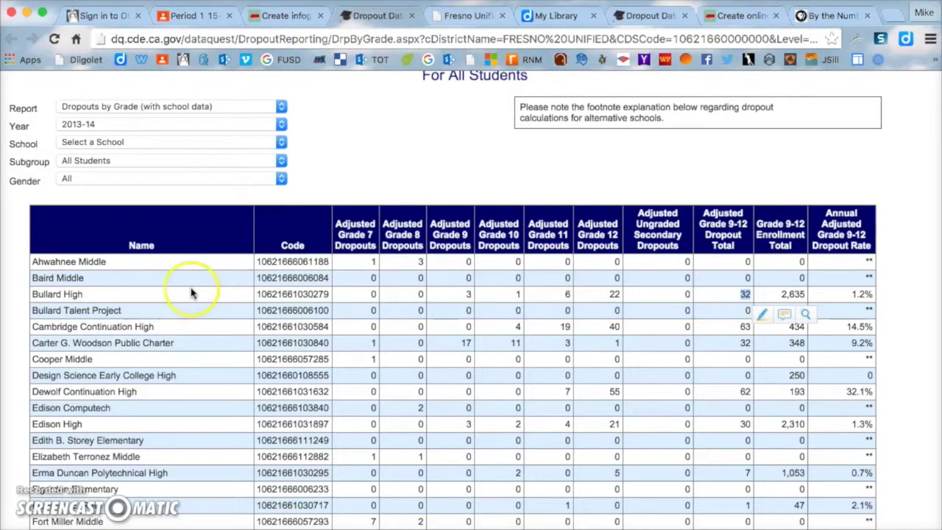
scroll(190, 293, "down", 2)
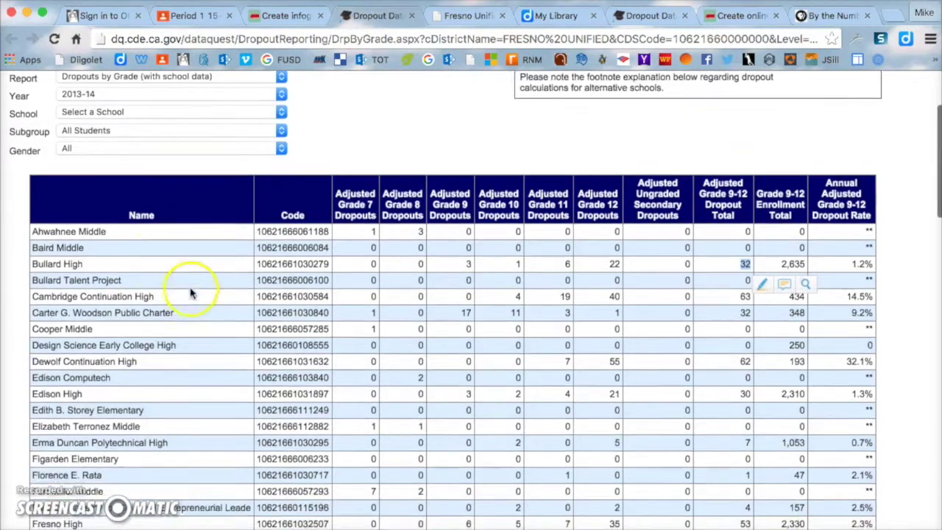
left_click(274, 16)
left_click(86, 262)
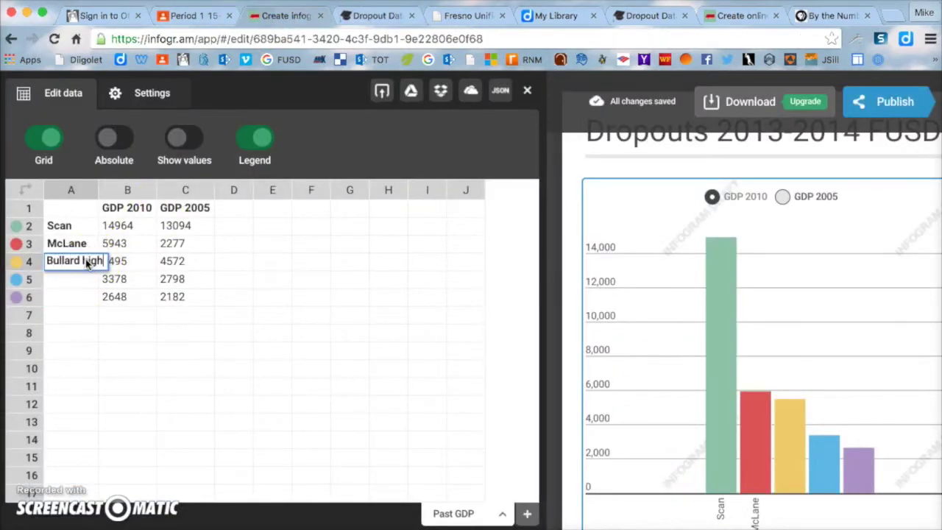
type("Bullard High")
left_click(95, 270)
Clear the GDP 2010 header in B1 and select Scan's first value 14964
left_click(140, 209)
key("BackSpace")
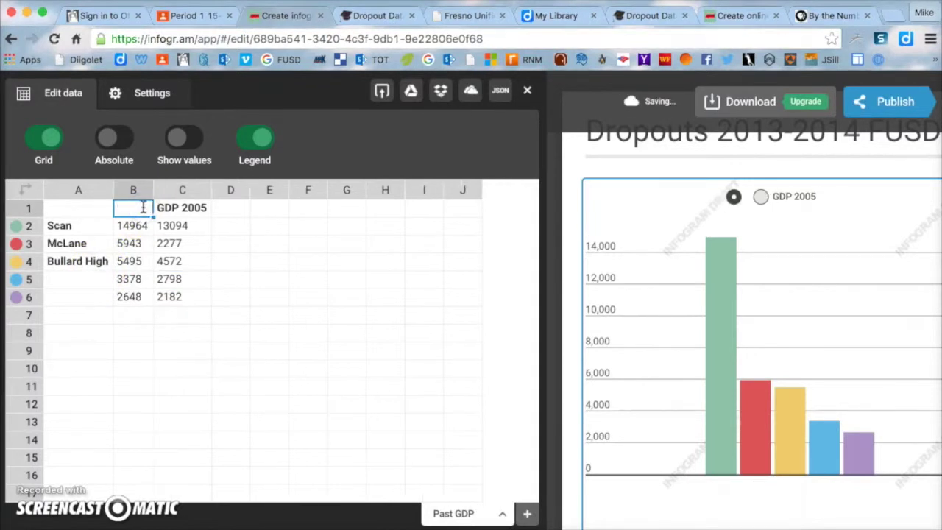
left_click(67, 234)
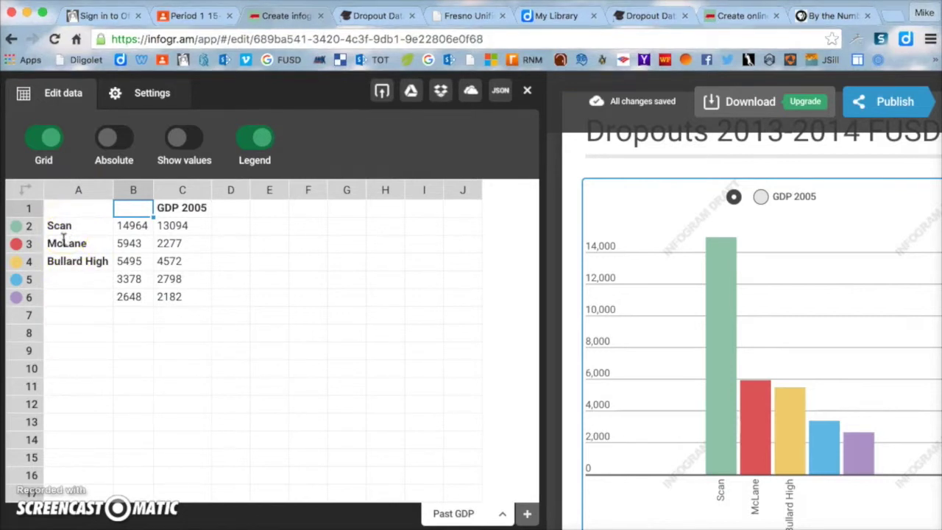
left_click(63, 386)
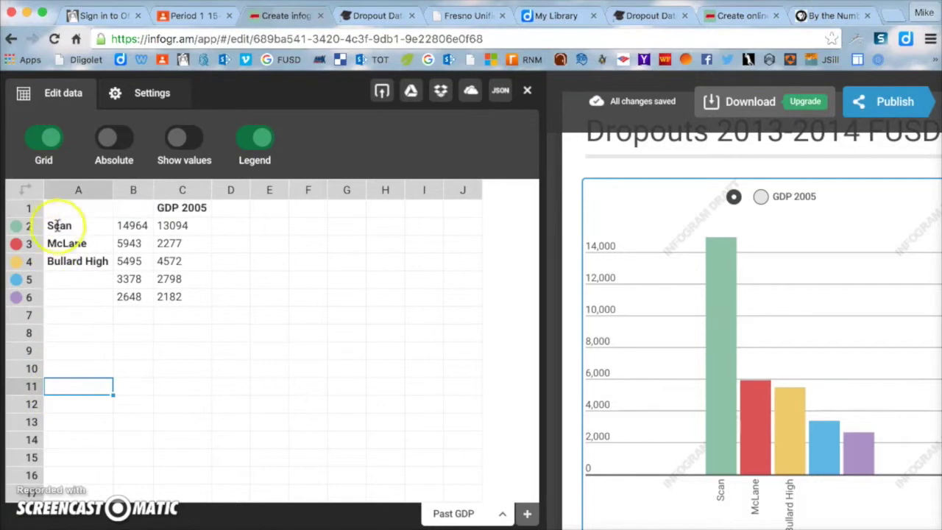
left_click(59, 222)
left_click(55, 385)
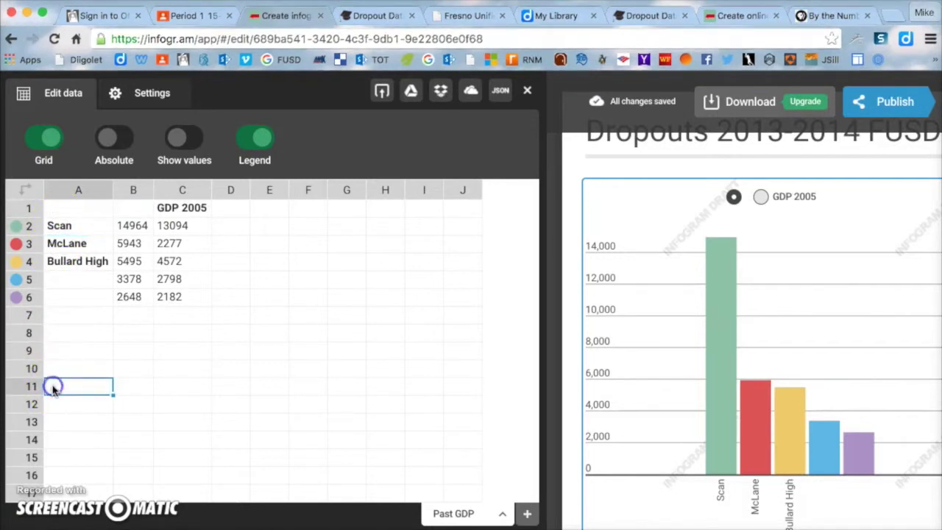
left_click(62, 230)
left_click(66, 213)
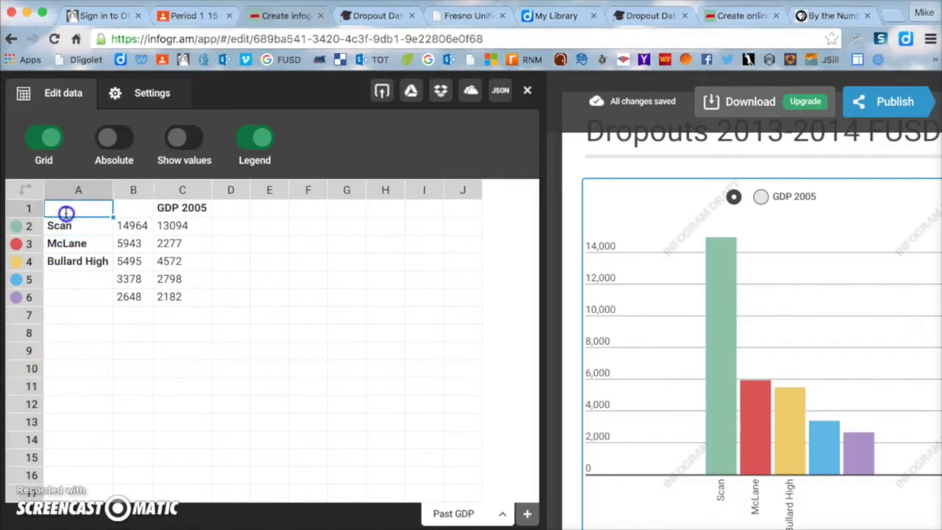
left_click(67, 230)
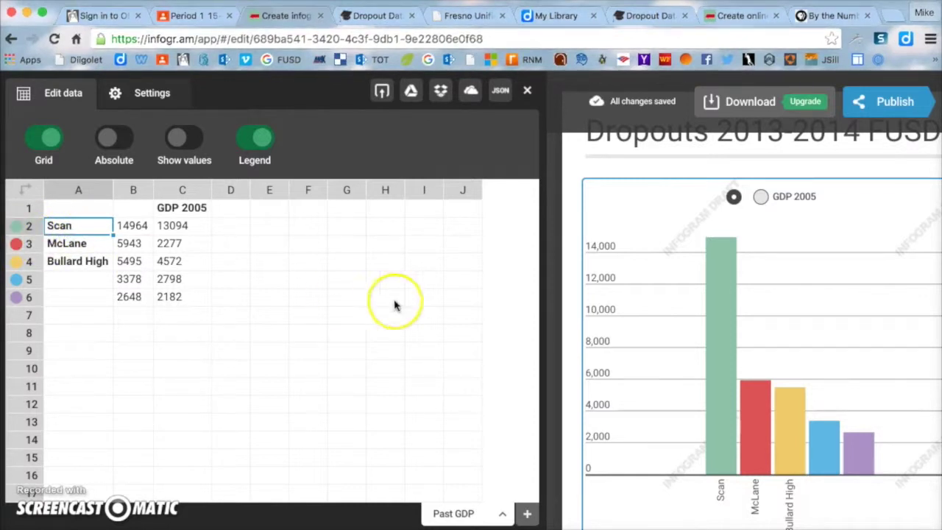
left_click(138, 229)
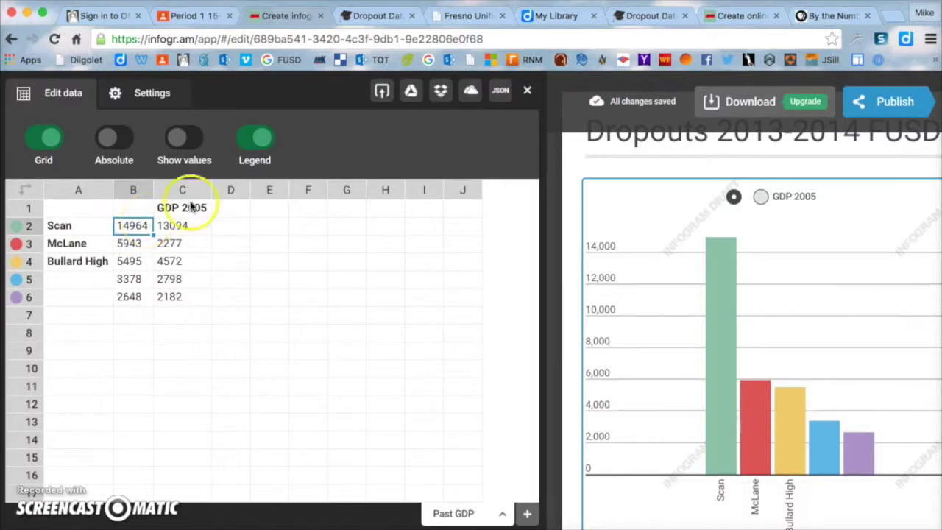
left_click(376, 18)
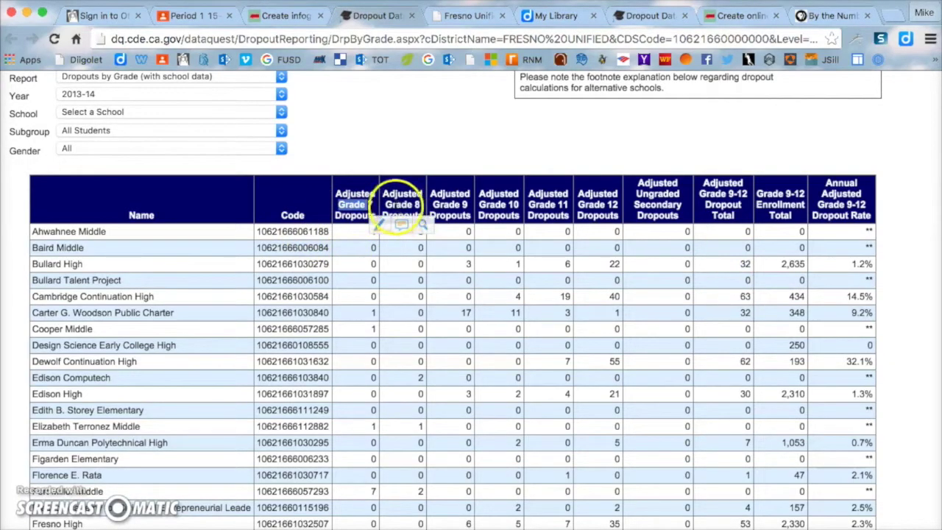
Review the Grade 7 and Grade 8 columns on DataQuest, then start typing Grade 7 in B1
left_click_drag(385, 205, 420, 206)
left_click(346, 301)
scroll(347, 301, "down", 7)
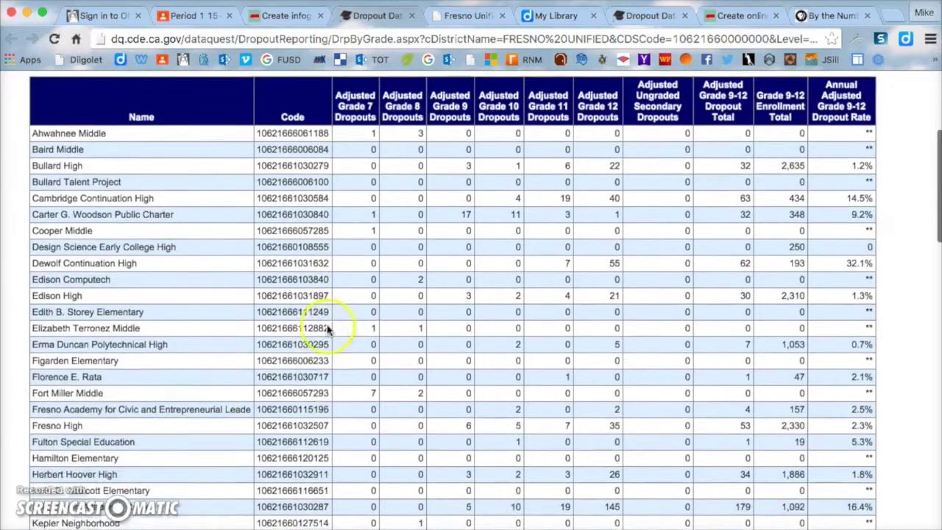
scroll(310, 346, "down", 1)
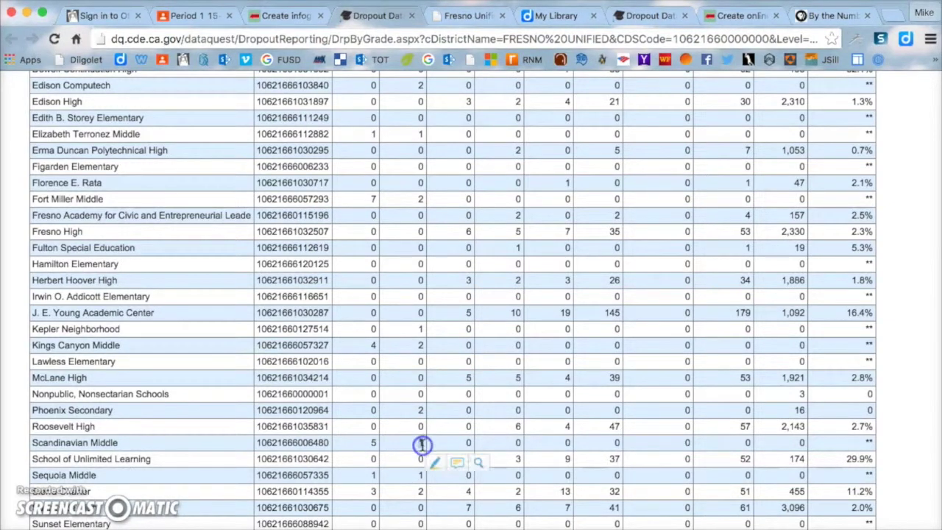
left_click(287, 16)
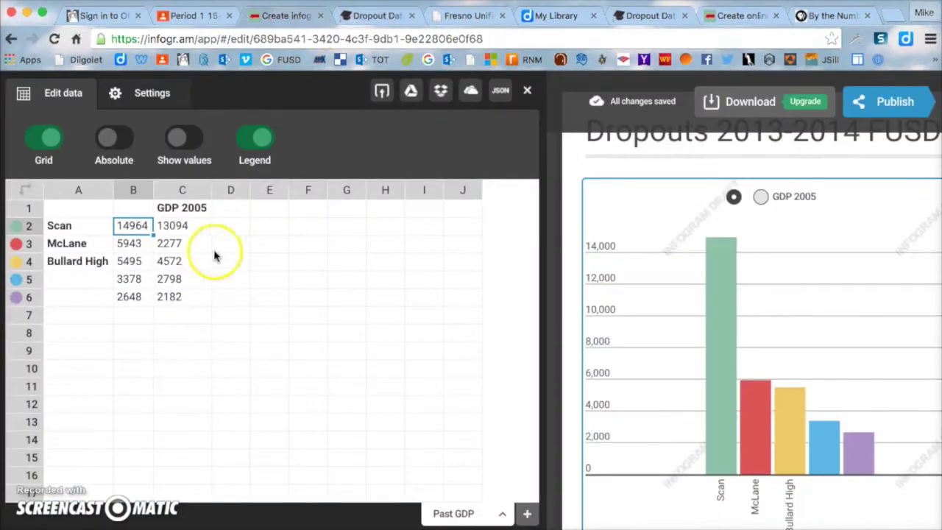
left_click(135, 212)
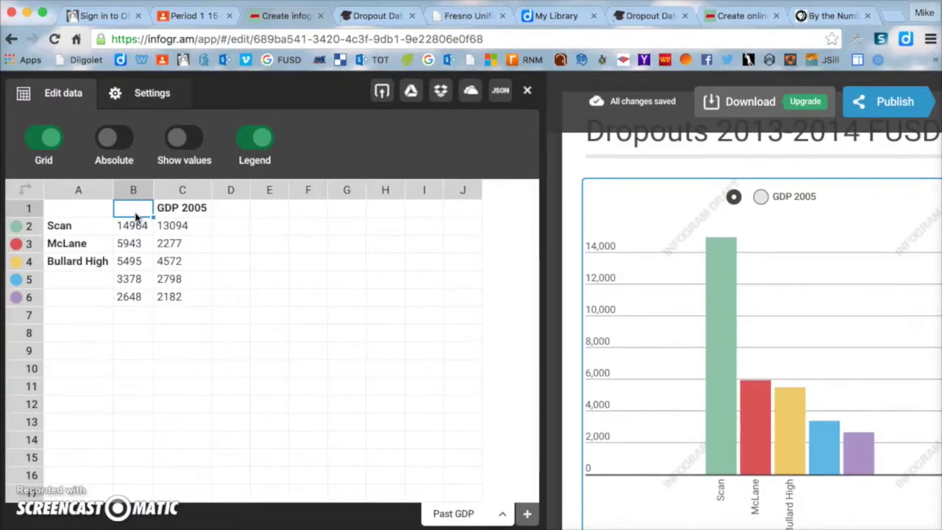
type("Grade 7")
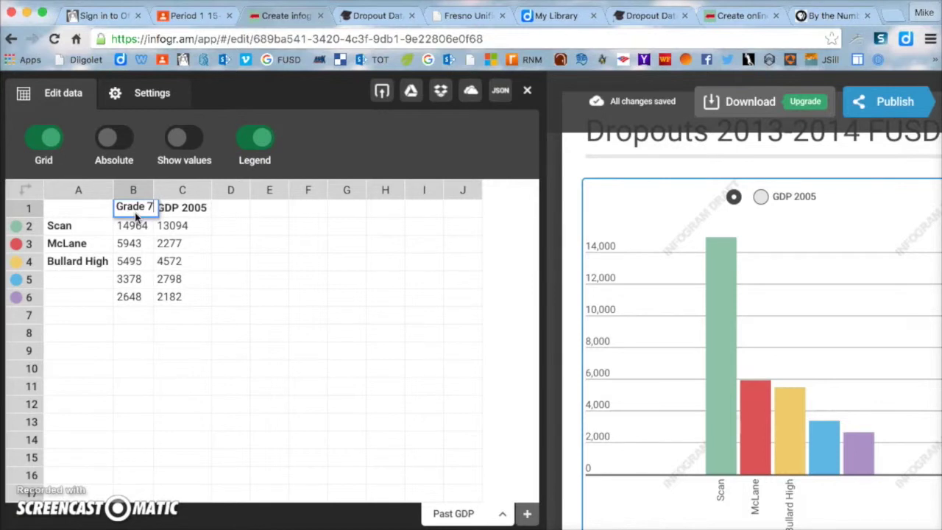
Head columns B and C Grade 7 and Grade 8, and give Scan values 5 and 1
key("Tab")
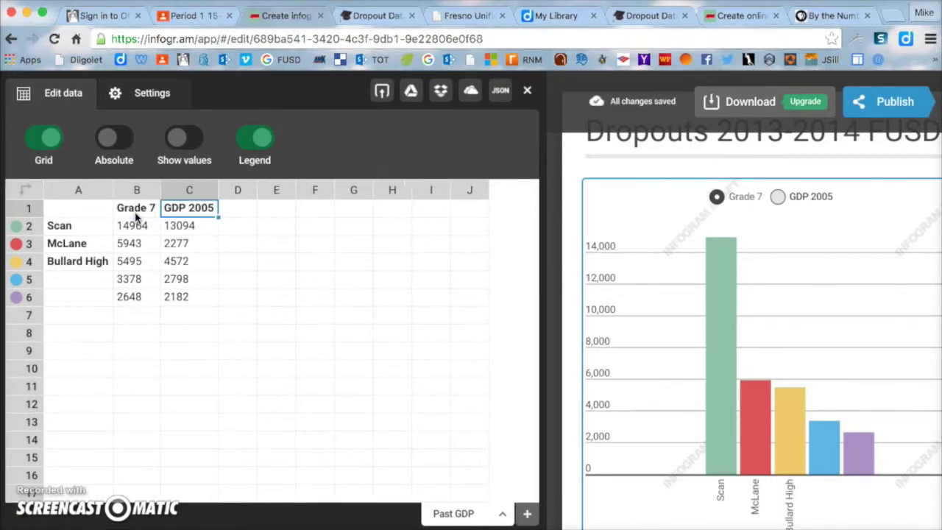
type("Grad")
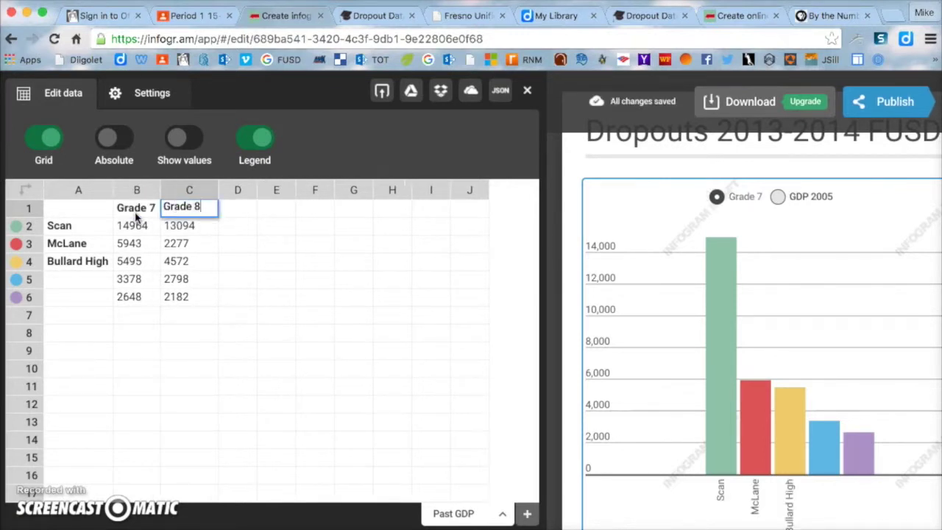
type("e 8")
key("Return")
key("Left")
key("Delete")
key("Right")
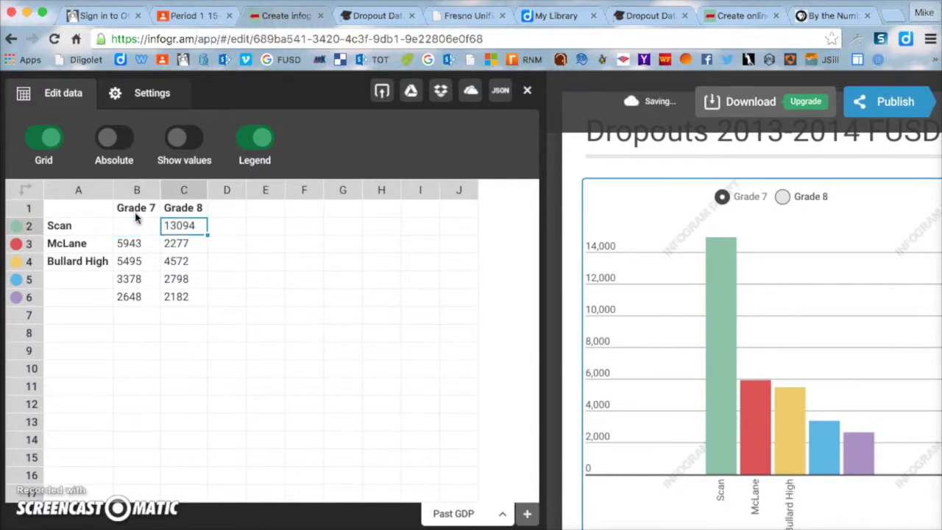
key("Left")
type("5")
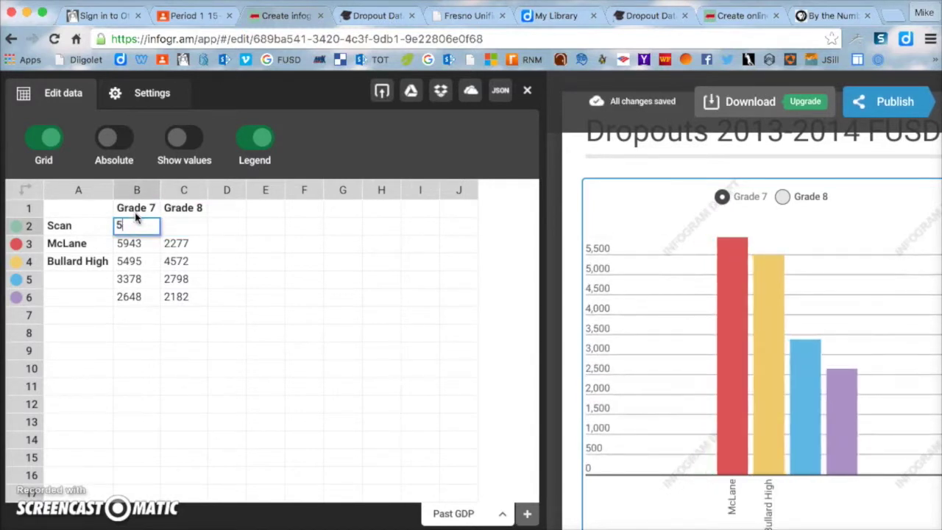
key("Right")
type("1")
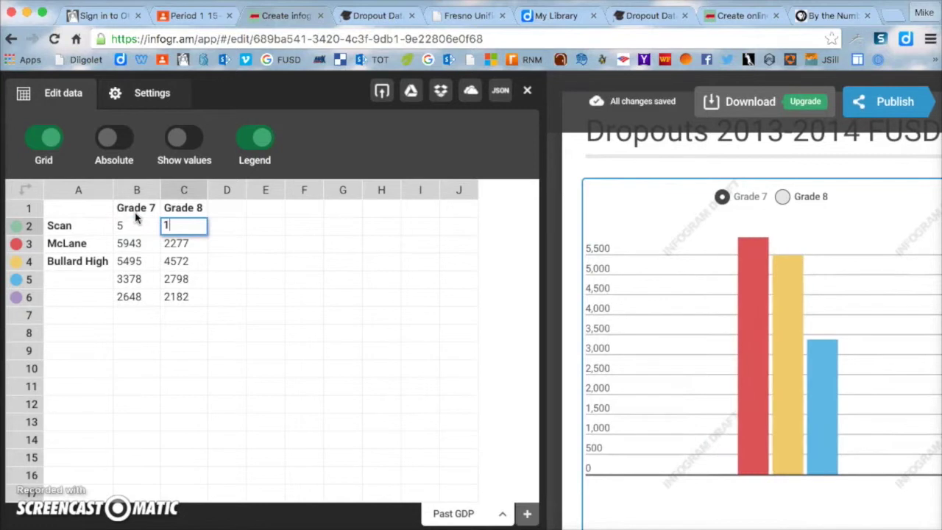
key("Right")
Delete the leftover sample numbers in rows 3 to 6, including 5943, 2277, 5495 and 4572
key("Down")
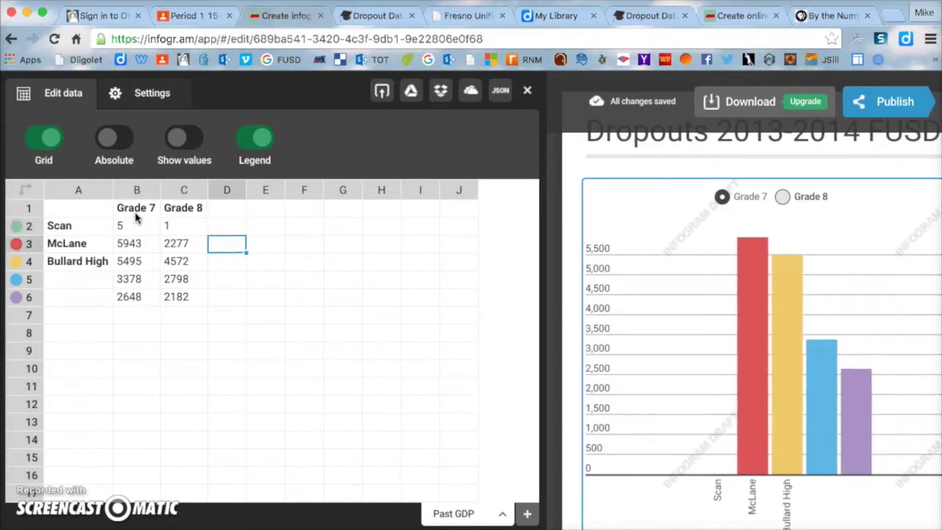
key("Left")
key("Delete")
key("Left")
key("Delete")
key("Down")
key("Delete")
key("Right")
key("Delete")
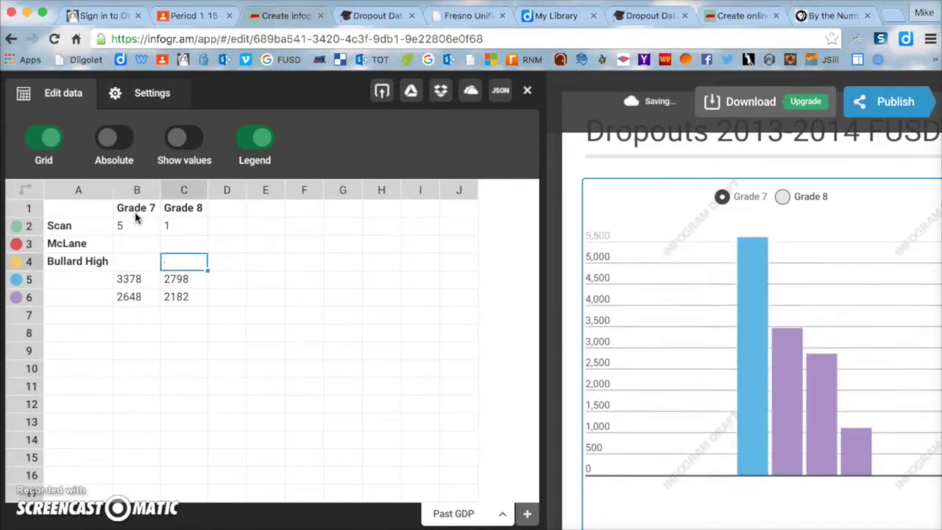
key("Down")
key("Delete")
key("Left")
key("Delete")
key("Down")
key("Delete")
key("Right")
key("Delete")
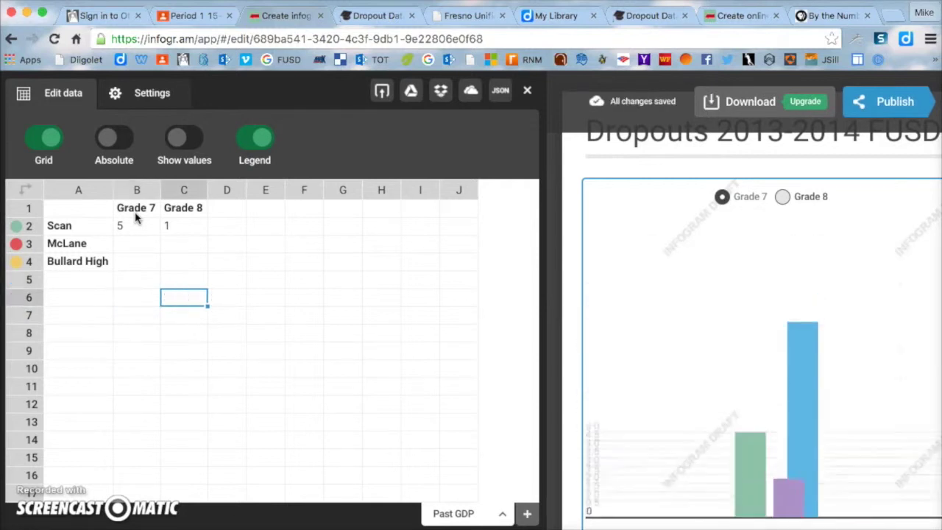
key("Up")
key("Up")
key("Up")
key("Right")
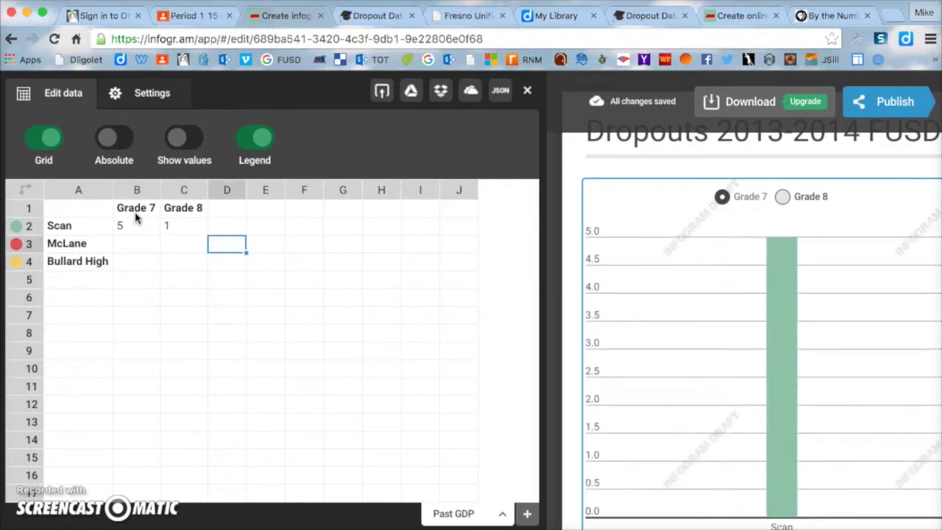
key("Up")
key("Up")
Enter the Grade 9 heading in D1, removing a stray 9 from the next cell
type("Grade")
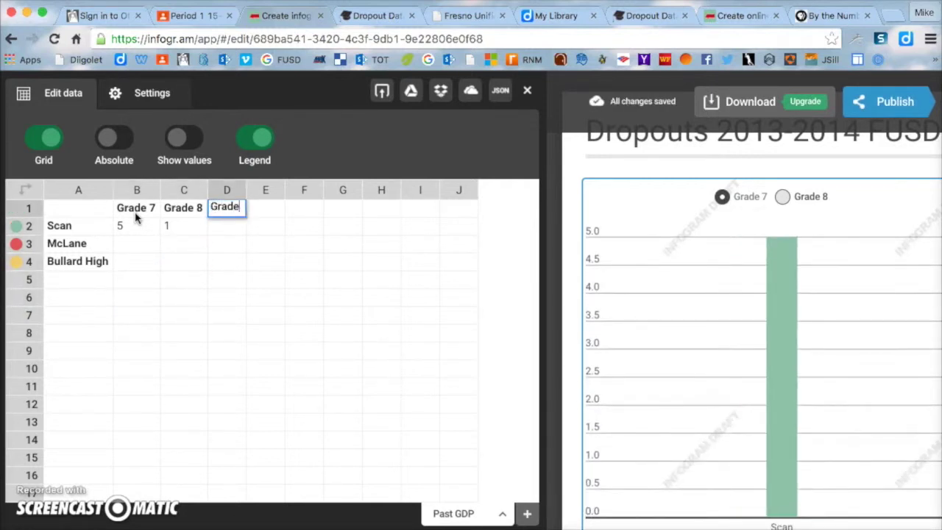
key("Tab")
type("9")
key("Tab")
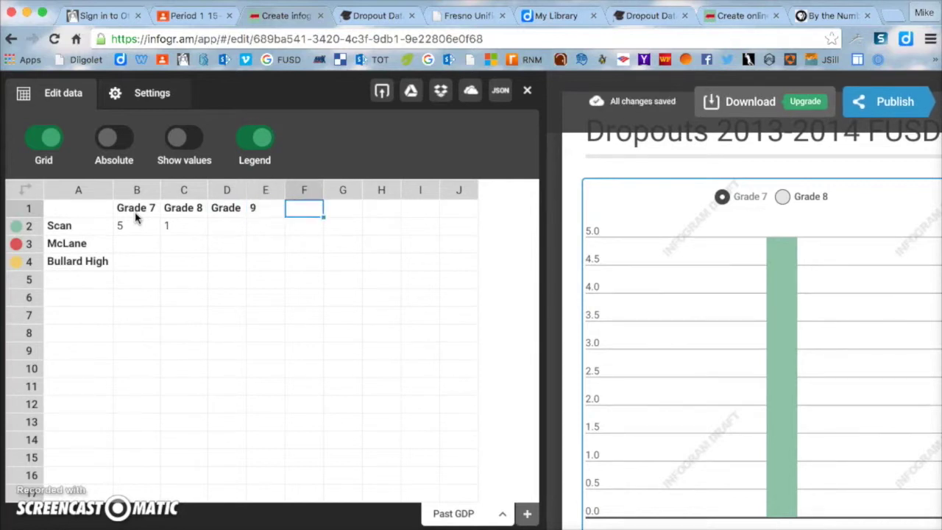
key("Left")
key("Delete")
key("Left")
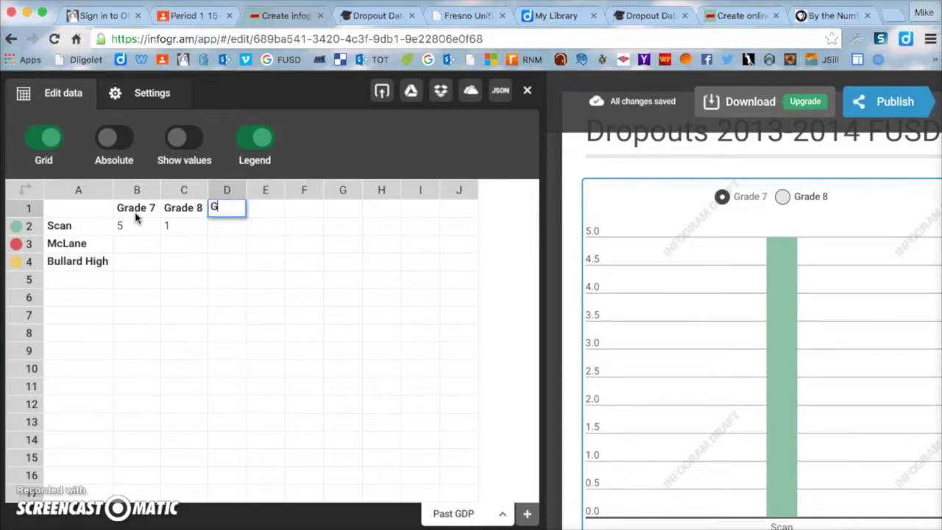
type("9")
key("Tab")
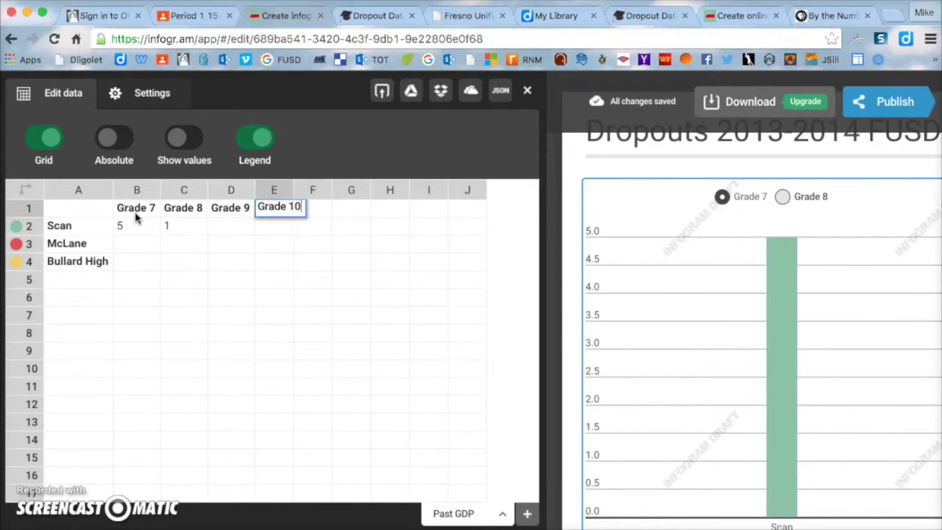
Add the Grade 10, Grade 11, Grade 12 and Total headings, then return to Scan's row
key("Tab")
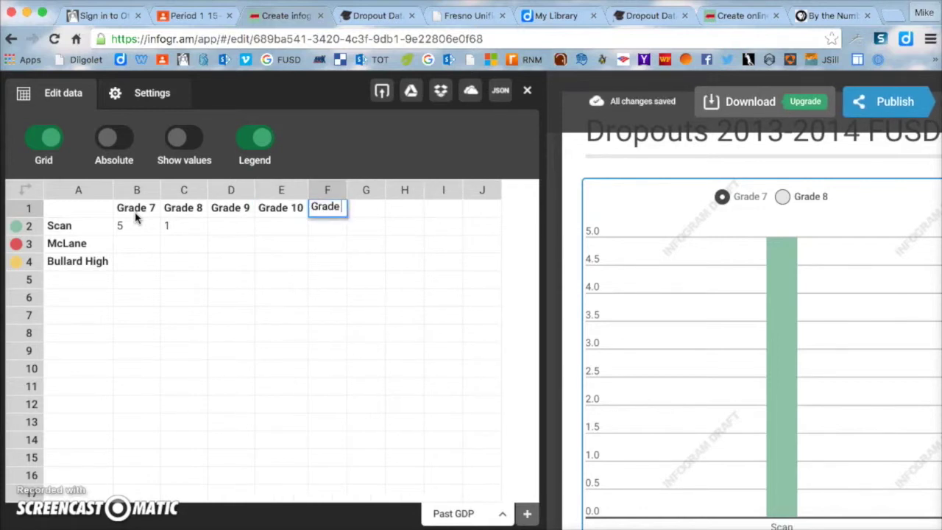
key("Tab")
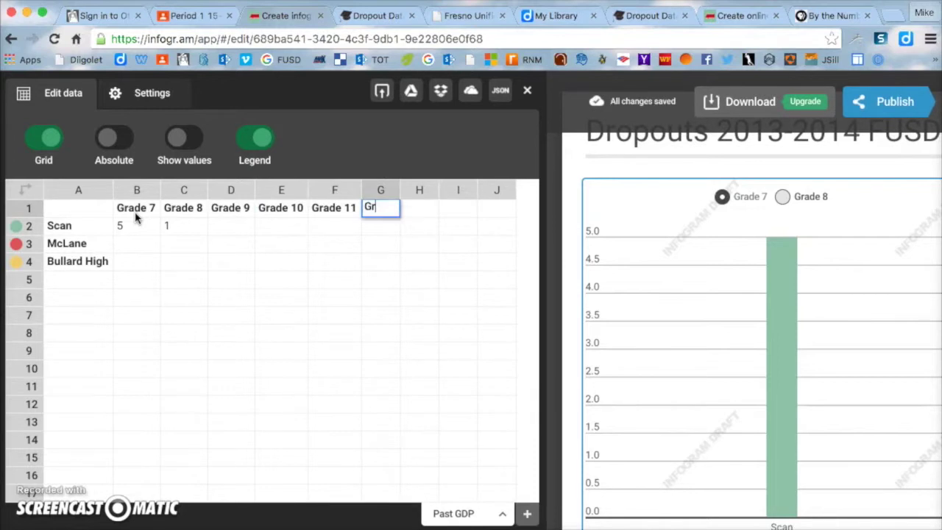
type("Grade 12")
key("Tab")
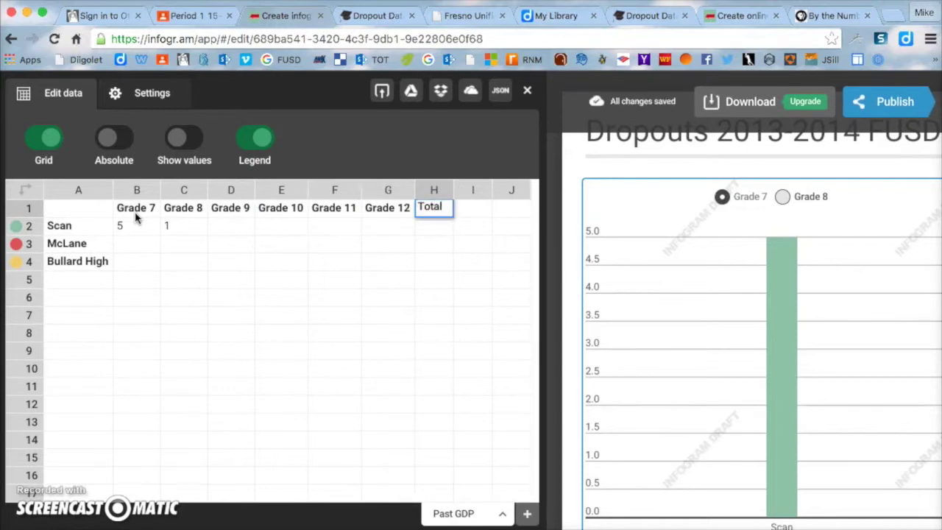
key("Tab")
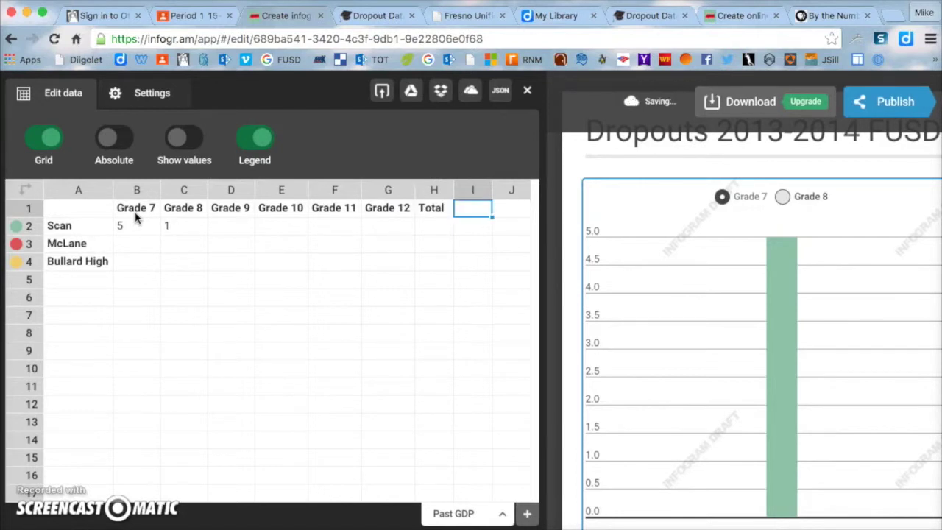
key("Down")
key("Left")
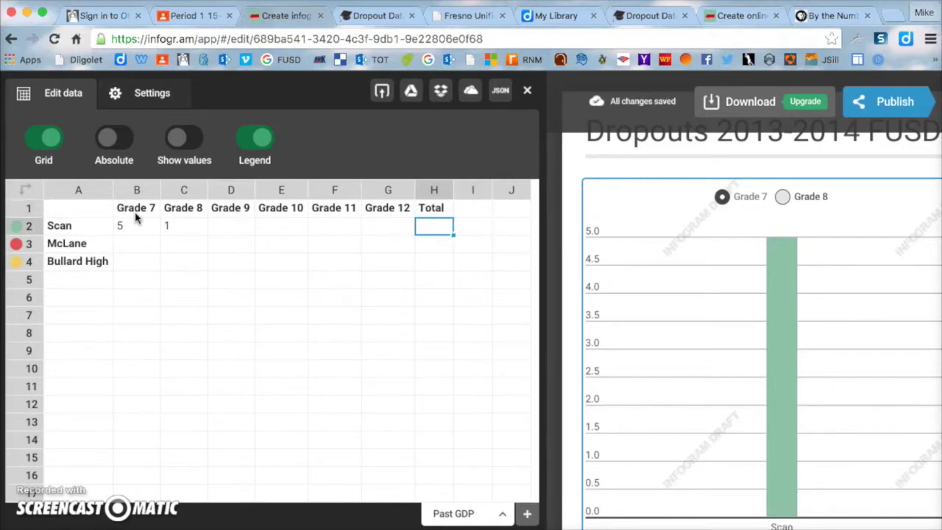
key("Left")
key("Left")
key("Left")
key("Left")
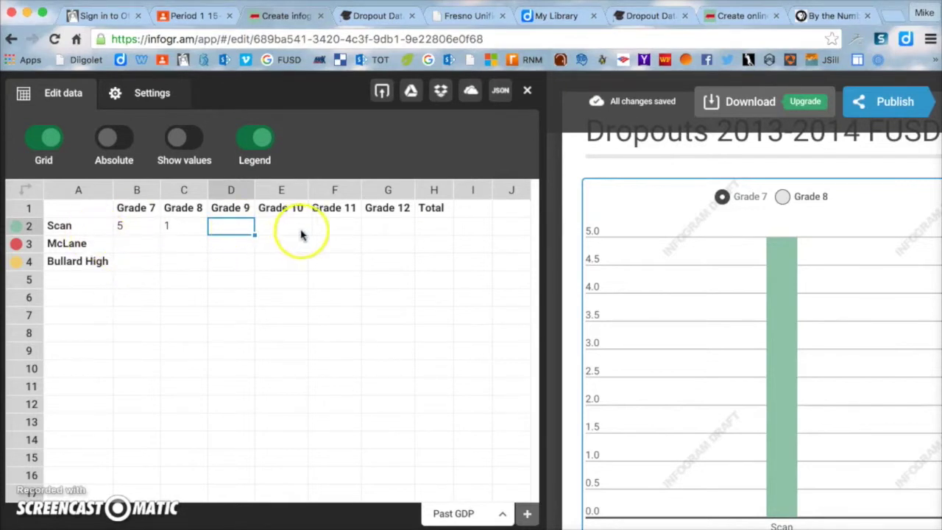
Select McLane's Grade 7, Grade 8 and Grade 9 cells in the data sheet
left_click(128, 244)
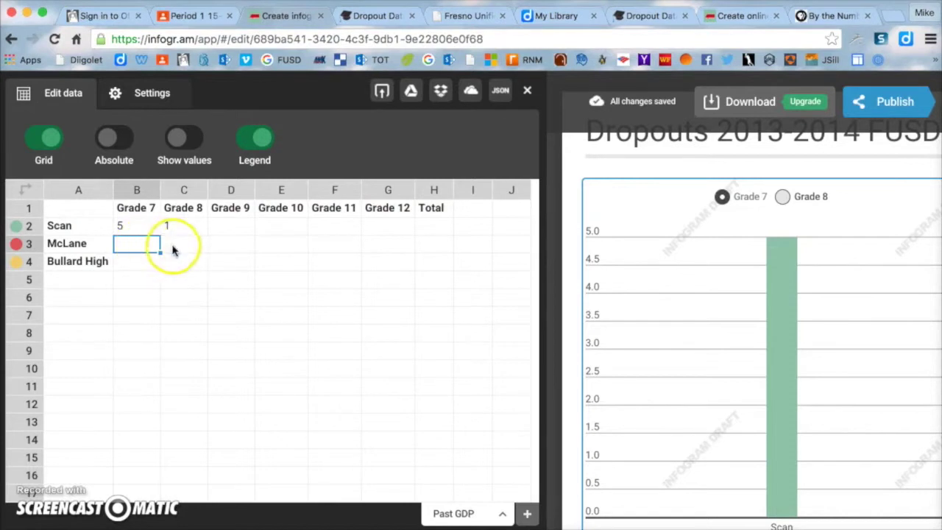
left_click(142, 247)
left_click(185, 245)
left_click(221, 246)
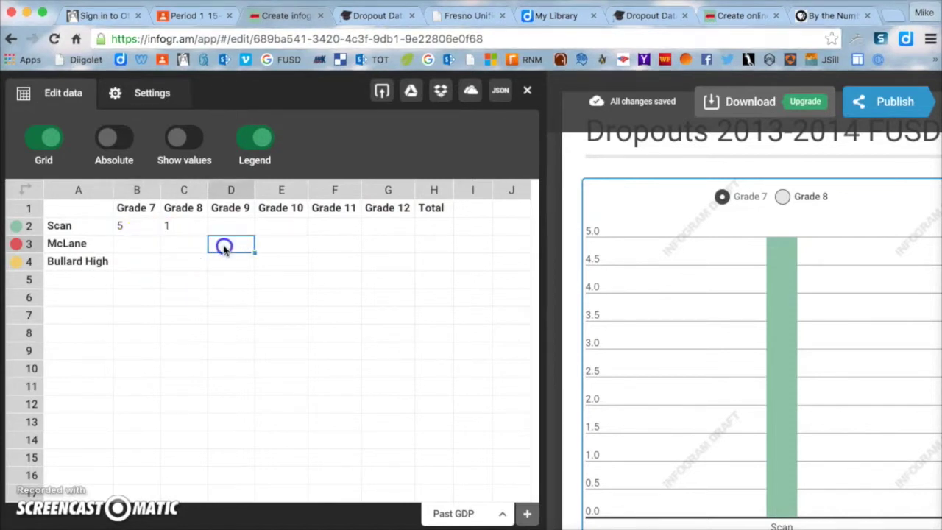
Find McLane High in the DataQuest table and highlight its Grade 9–12 counts 5, 5, 4, 39
left_click(372, 16)
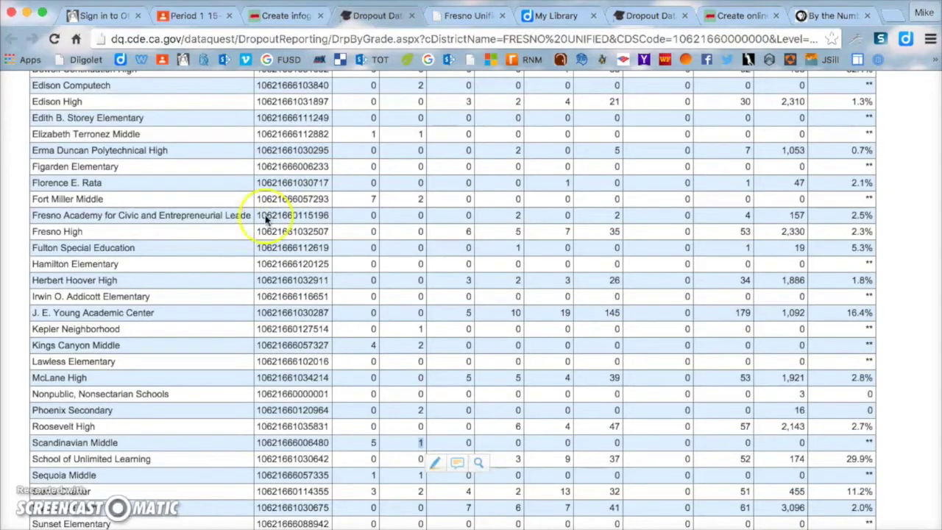
scroll(184, 238, "down", 3)
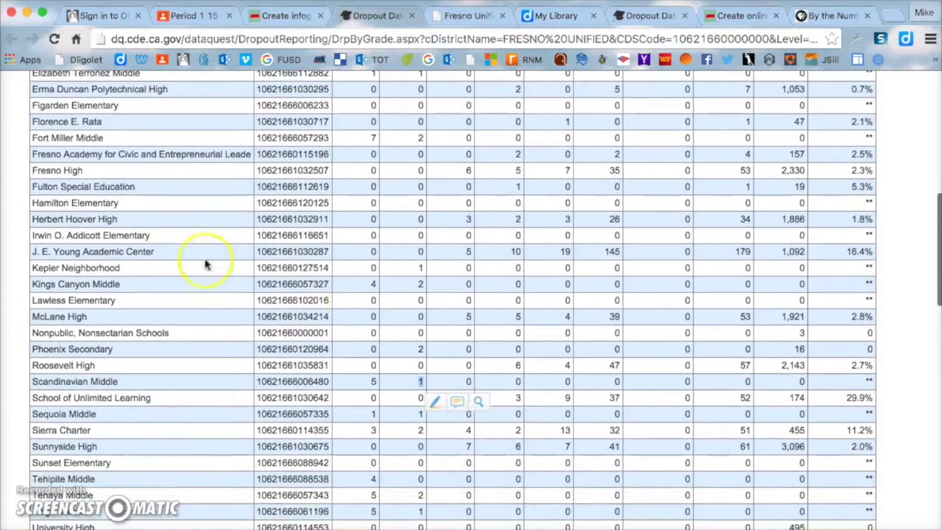
scroll(408, 317, "up", 7)
scroll(410, 320, "down", 4)
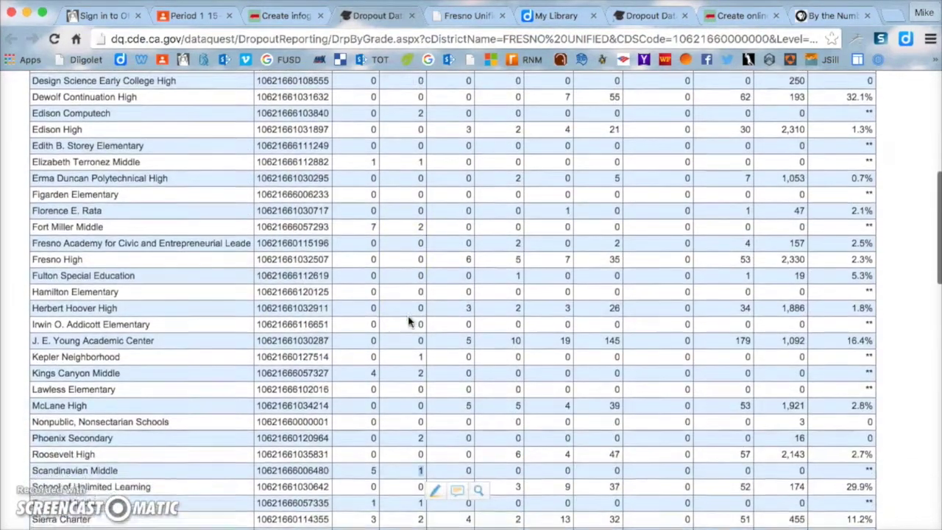
left_click(356, 399)
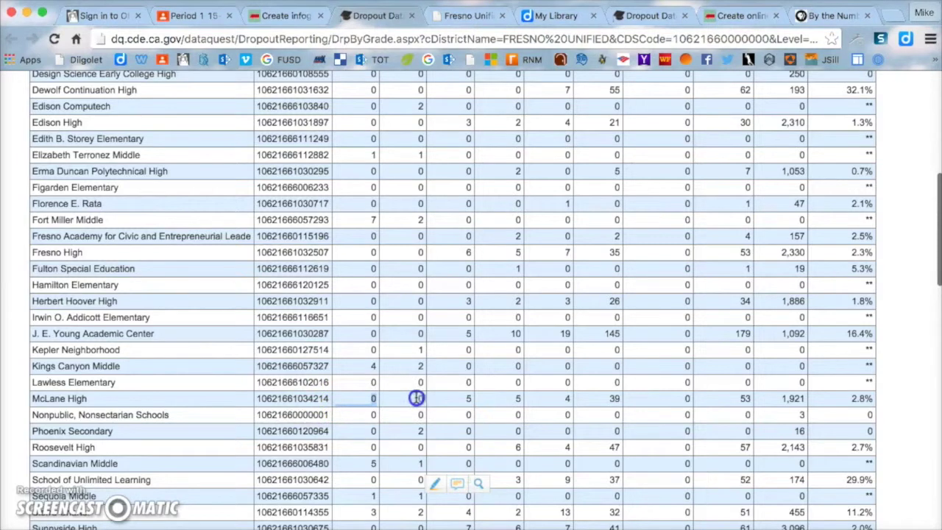
left_click_drag(416, 399, 454, 396)
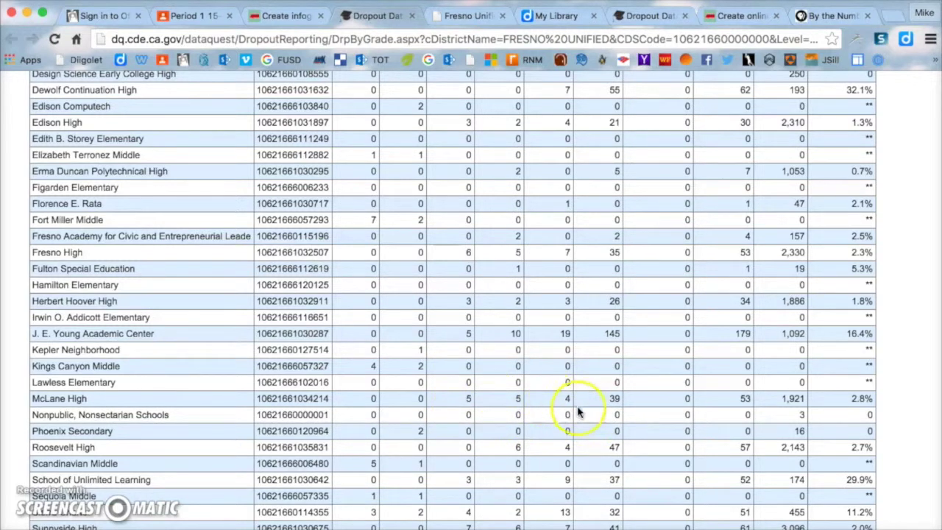
scroll(455, 373, "up", 5)
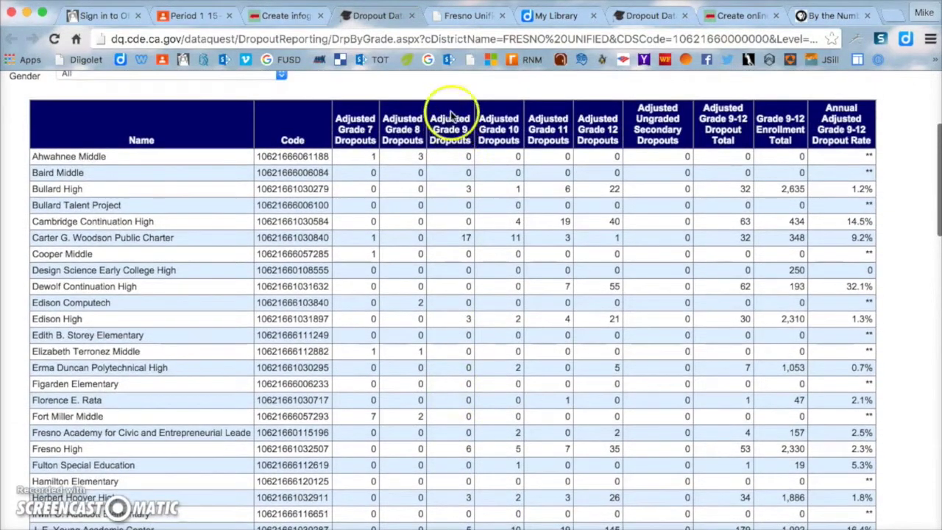
scroll(486, 239, "down", 4)
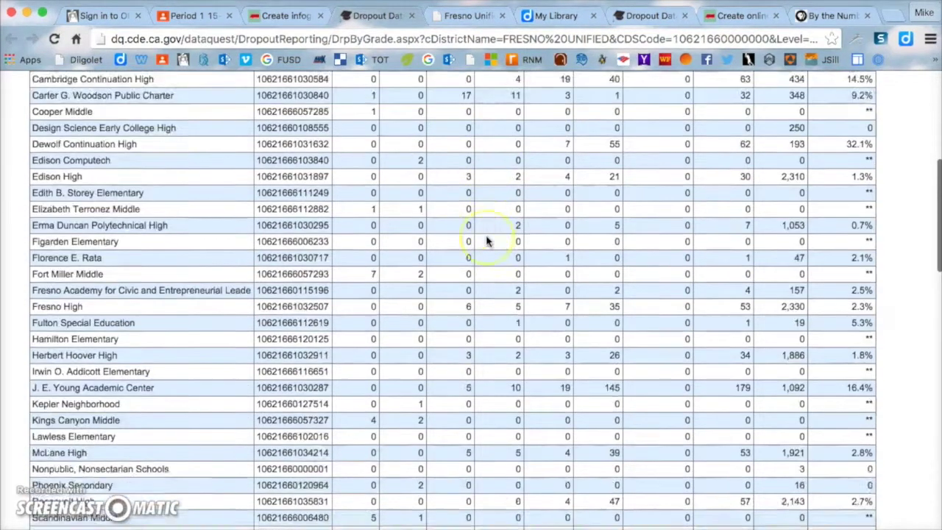
scroll(486, 239, "down", 2)
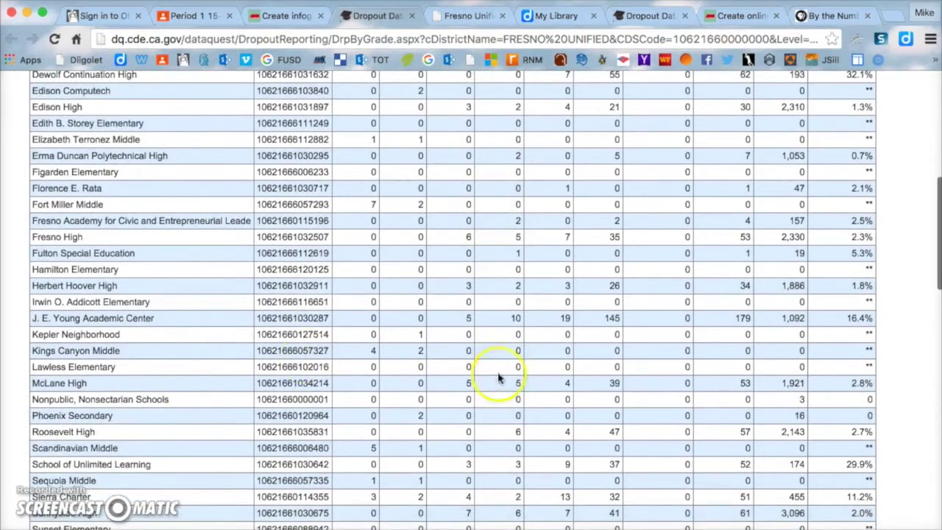
left_click_drag(463, 383, 622, 383)
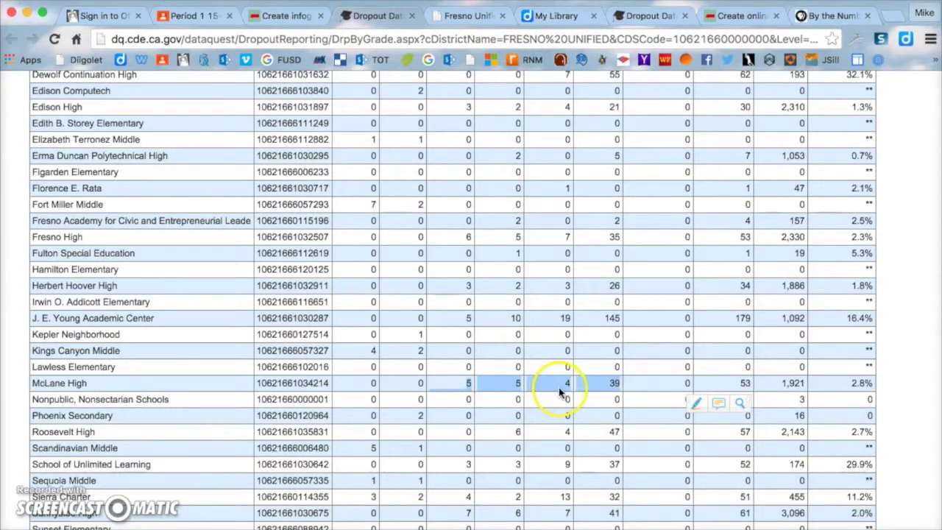
left_click(298, 15)
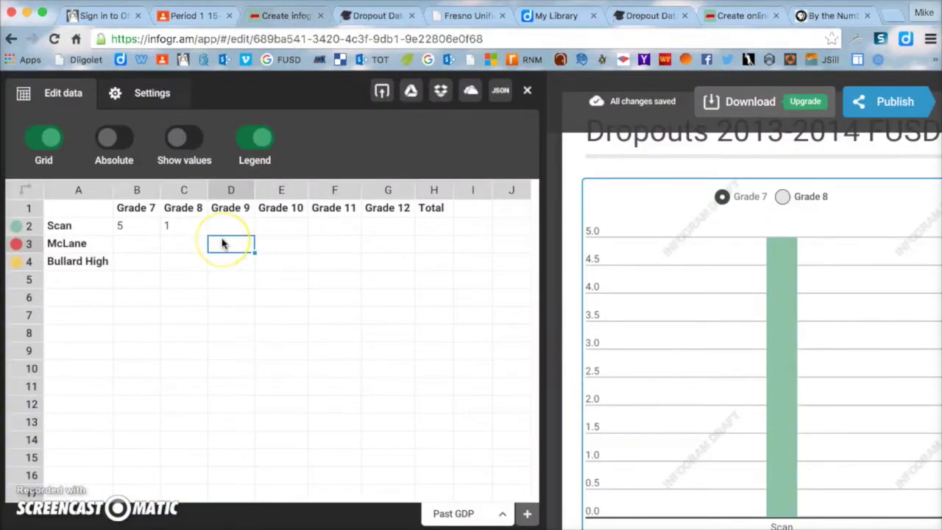
Enter McLane's Grade 9–12 dropouts 5, 5, 4 and 39 in D3–G3, checking DataQuest
type("5")
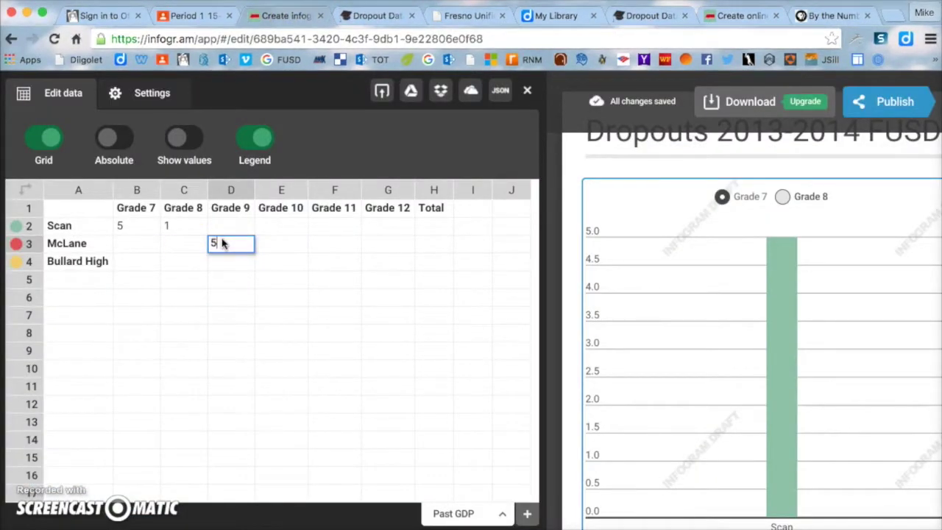
key("Tab")
type("5")
key("Tab")
left_click(271, 120)
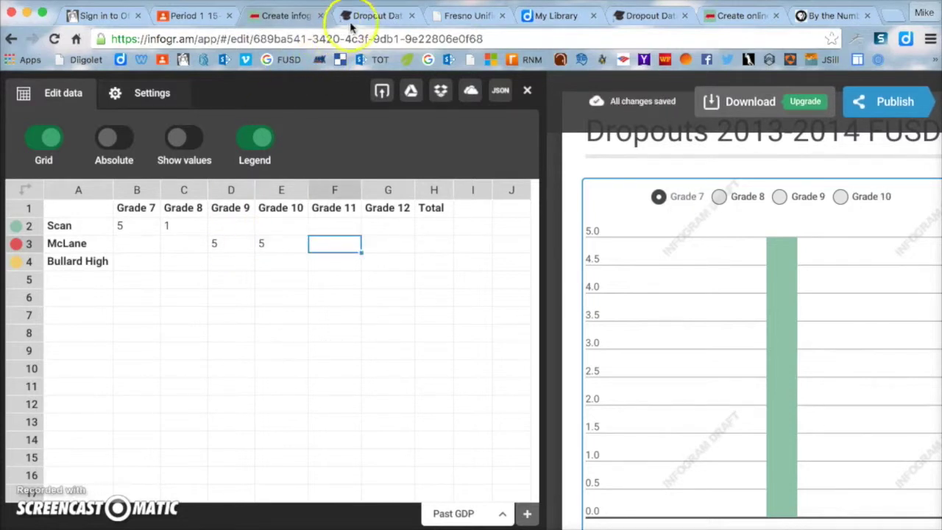
left_click(372, 16)
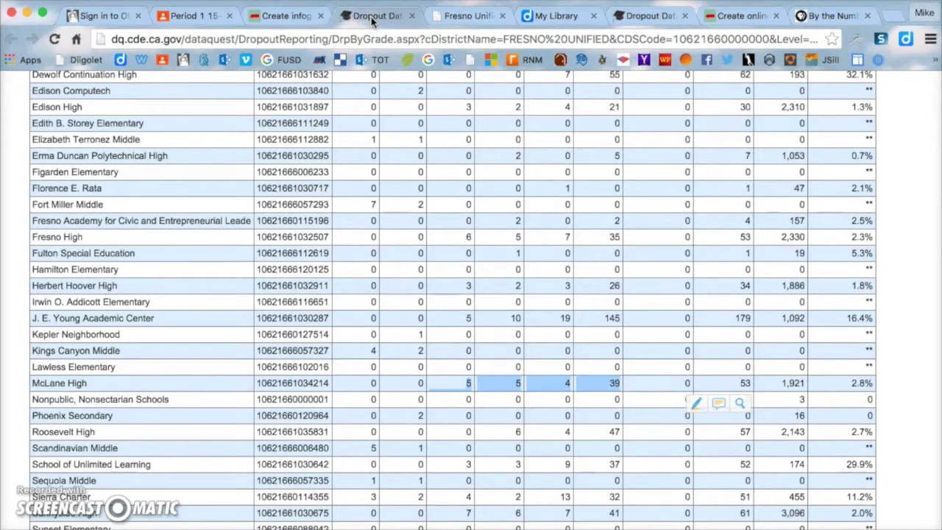
left_click(287, 17)
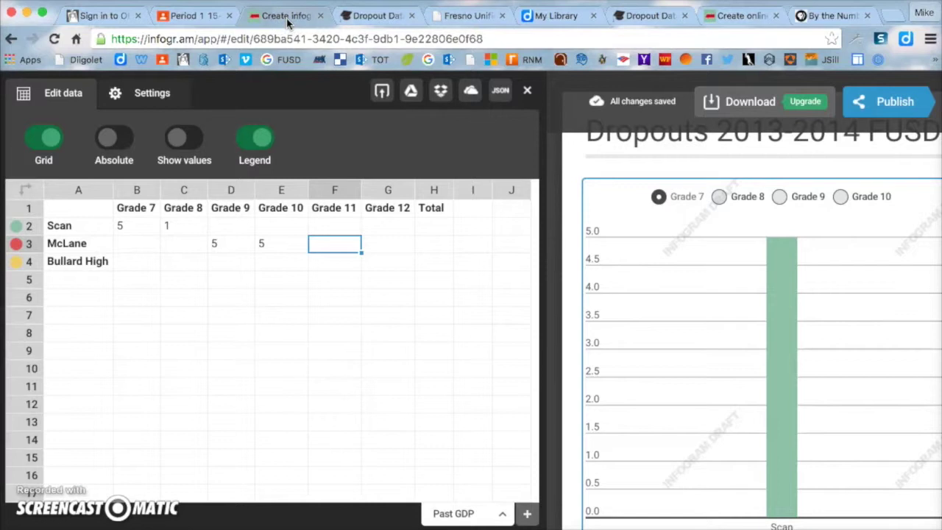
key("Tab")
type("3")
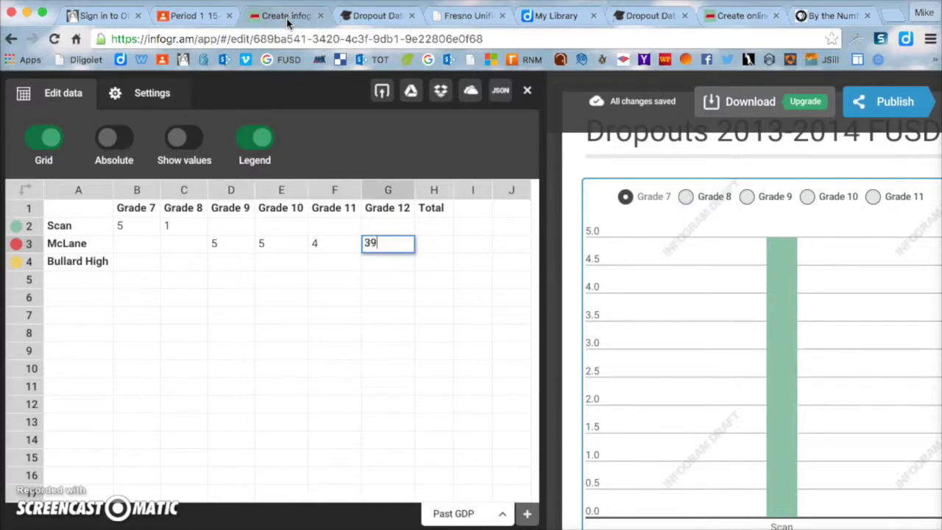
key("Tab")
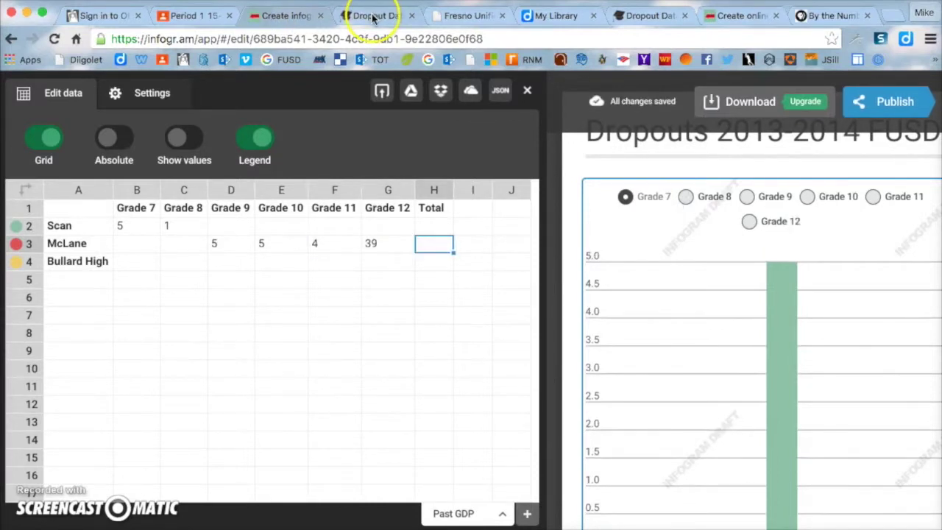
left_click(373, 16)
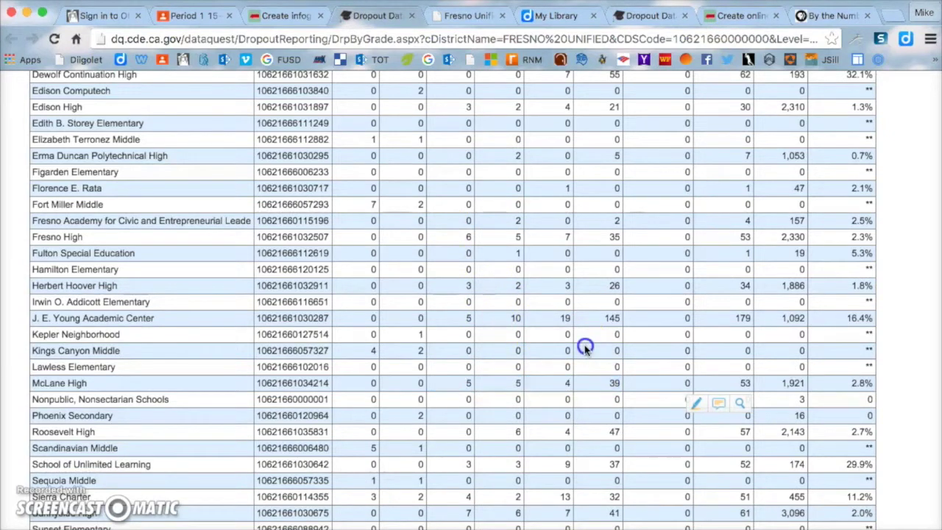
Find McLane High's Dropout Total of 53 in the 2013-14 Fresno DataQuest report
scroll(598, 381, "up", 15)
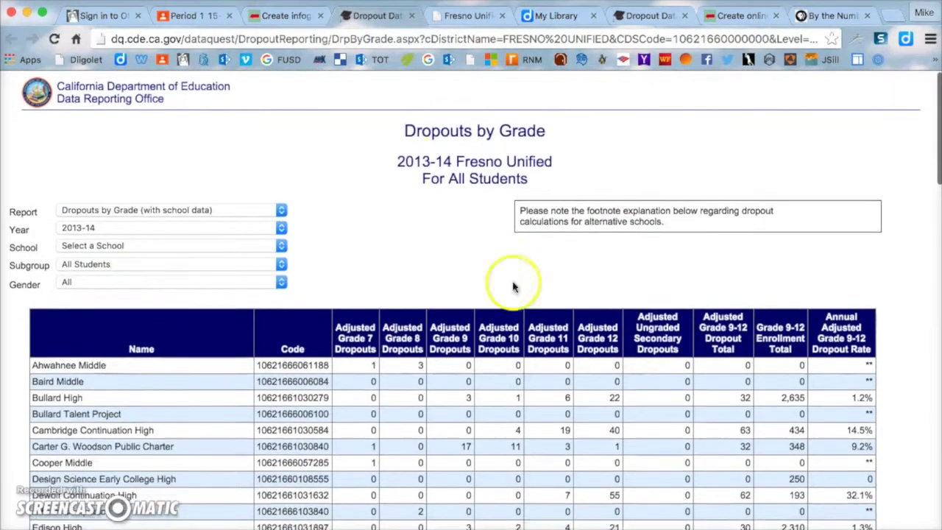
left_click_drag(396, 157, 505, 163)
scroll(442, 381, "down", 8)
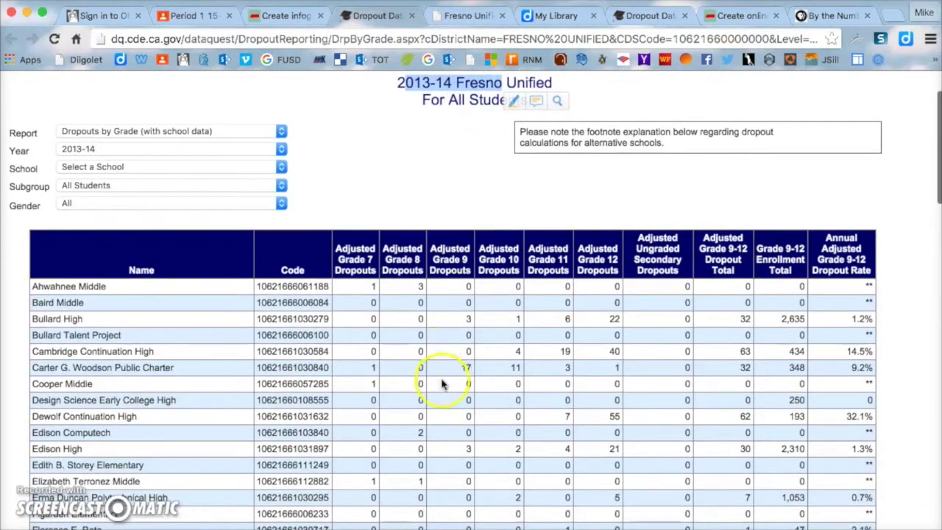
scroll(441, 381, "up", 3)
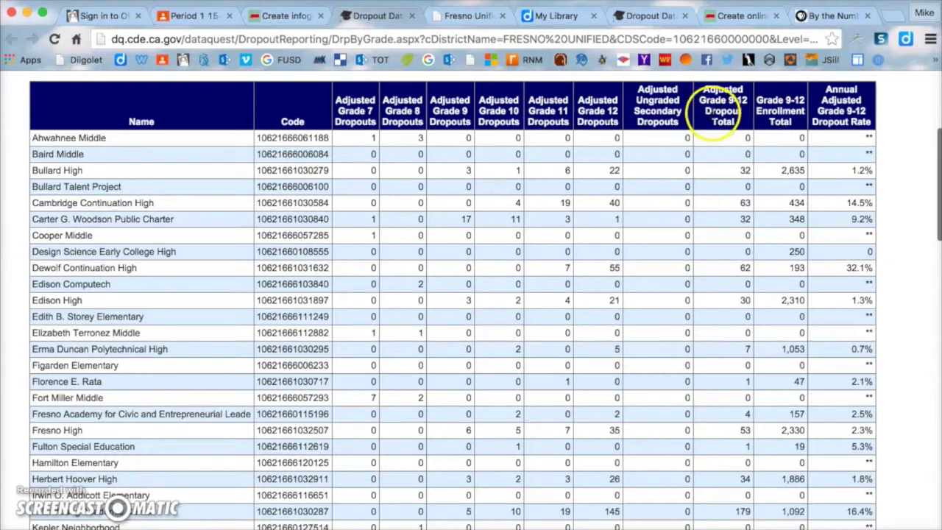
left_click_drag(705, 108, 738, 131)
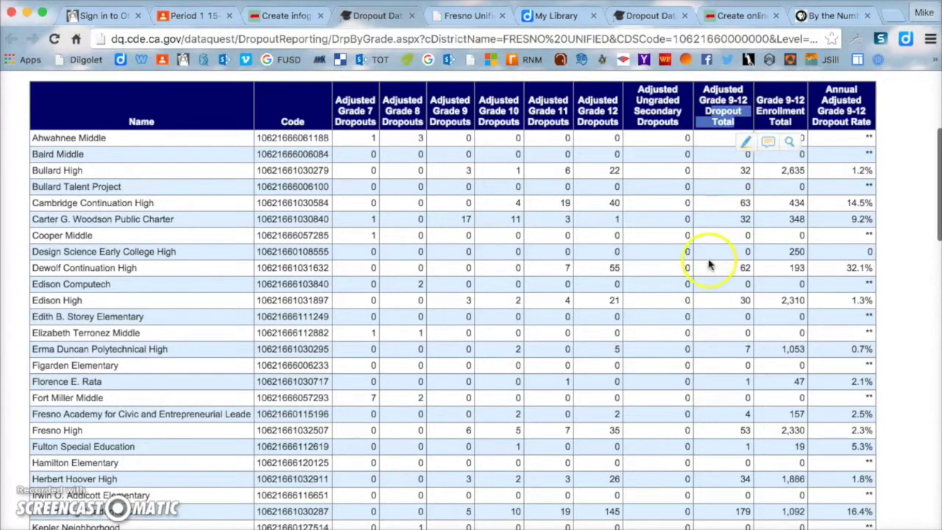
scroll(708, 278, "down", 5)
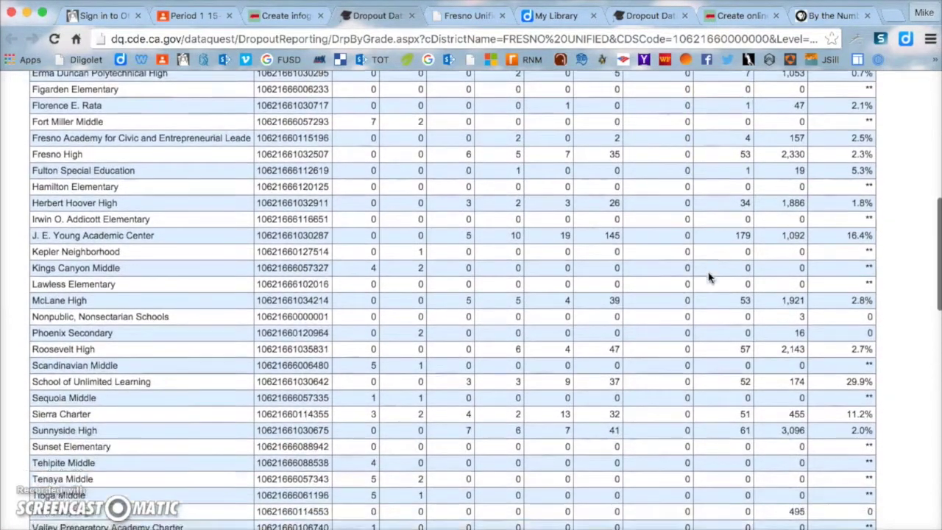
scroll(709, 277, "down", 1)
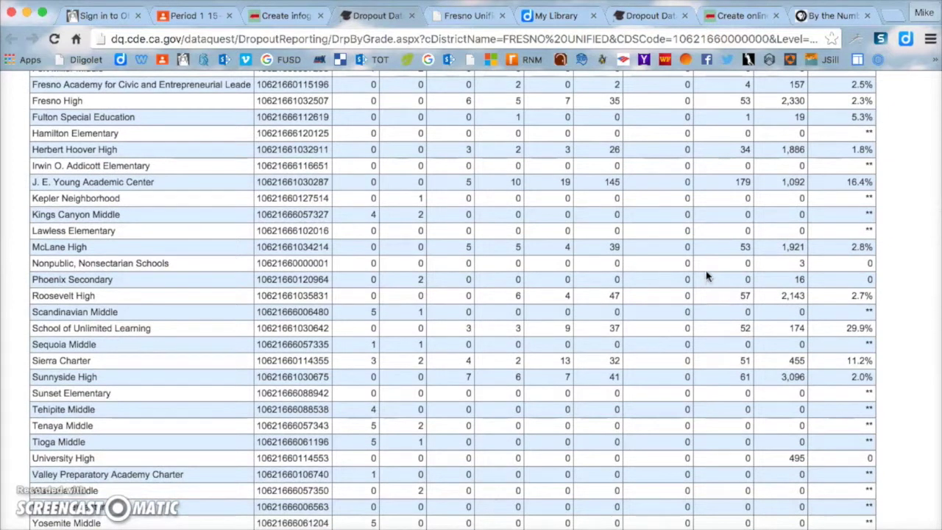
double_click(743, 247)
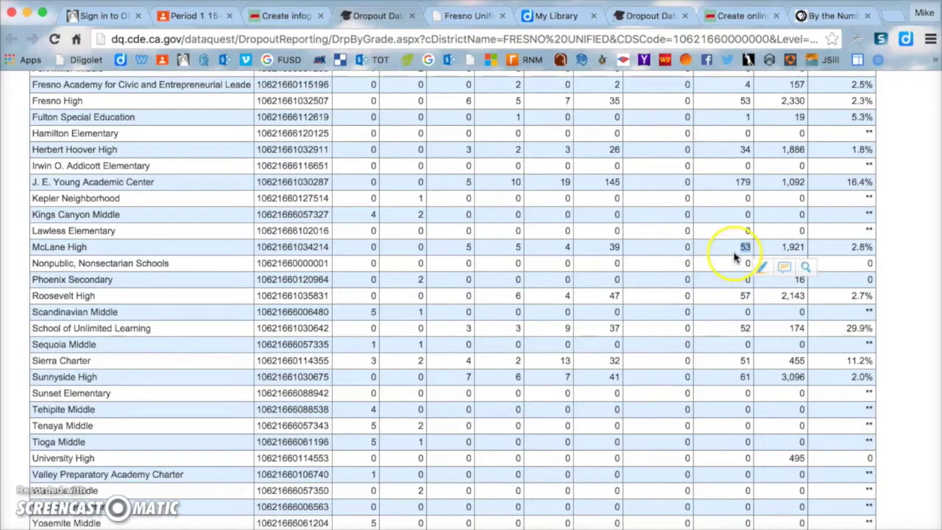
Go back to the Infogram chart's data sheet
left_click(650, 15)
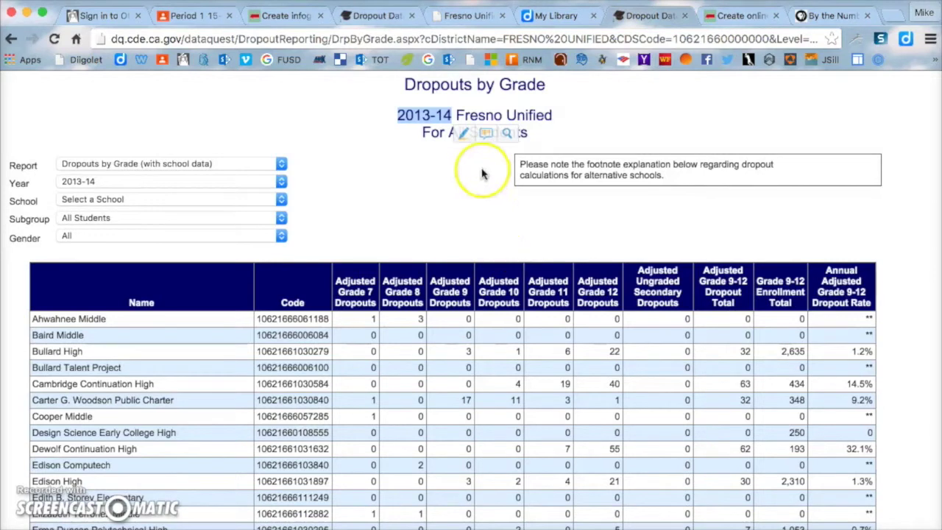
left_click(354, 22)
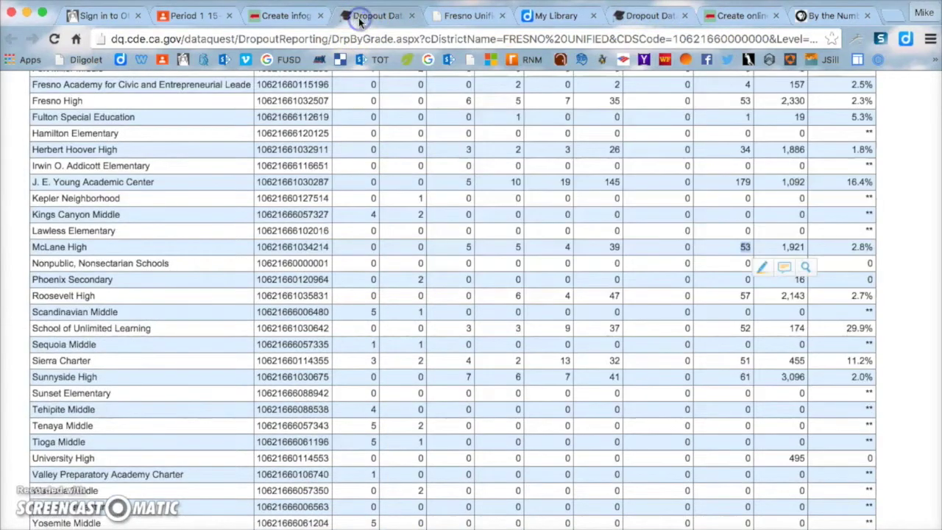
left_click(286, 19)
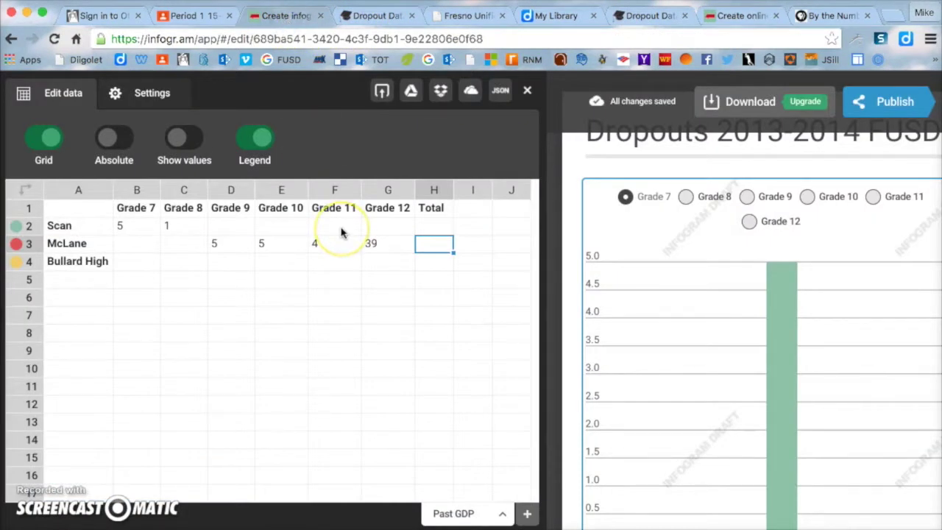
Commit McLane's total of 53 in H3 and check Bullard High's still-empty grade cells
key("Return")
key("Left")
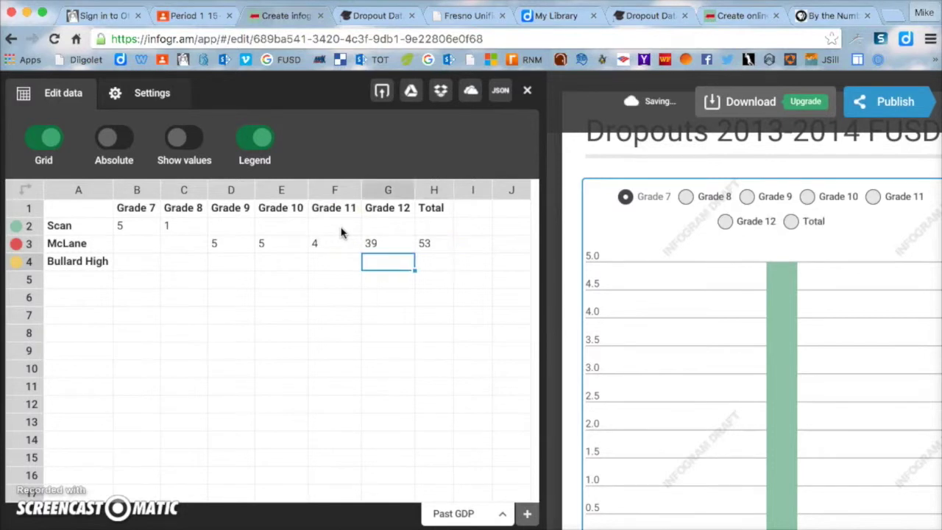
key("Left")
key("Left")
key("Down")
key("Left")
key("Left")
key("Up")
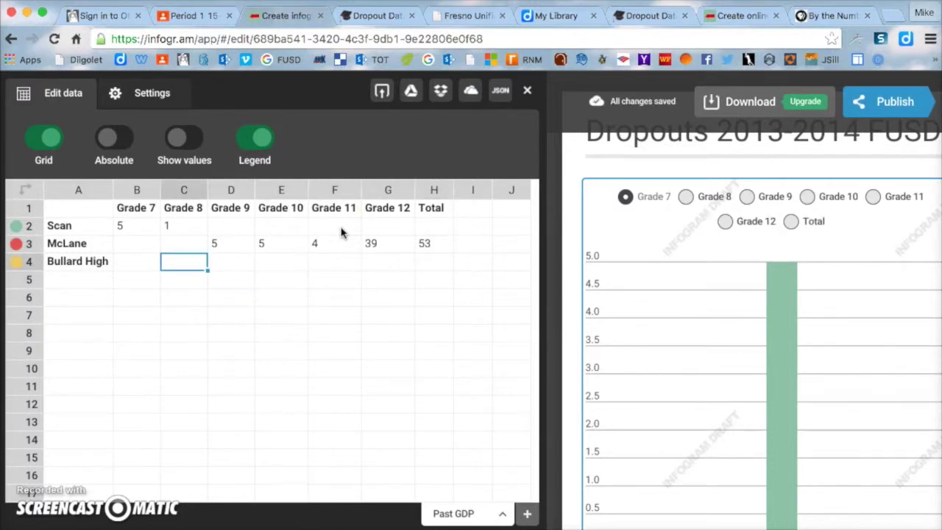
key("Left")
key("Right")
key("Right")
key("Left")
key("Left")
key("Down")
key("Left")
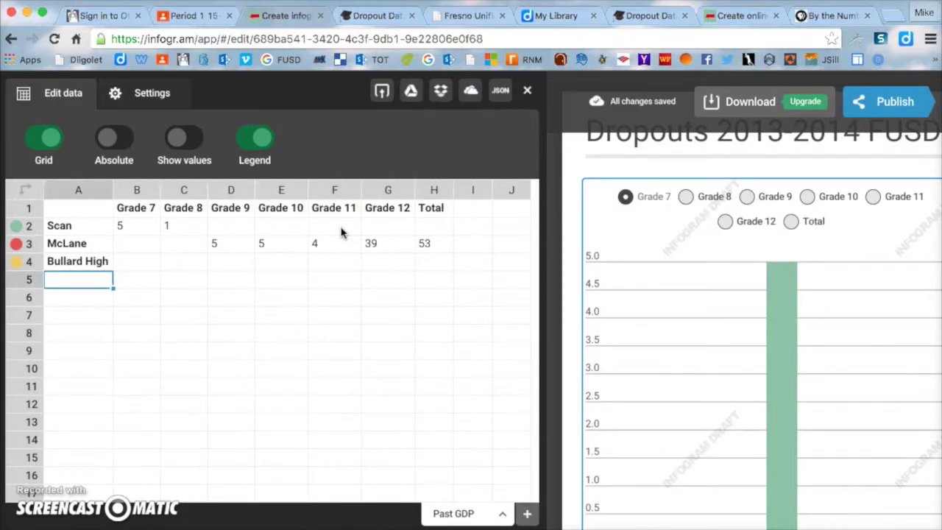
key("Up")
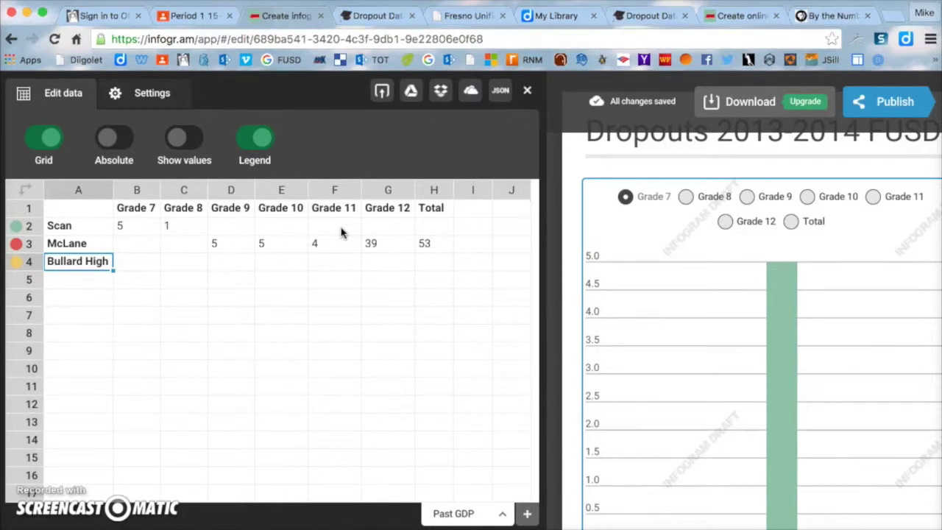
key("Right")
key("Right")
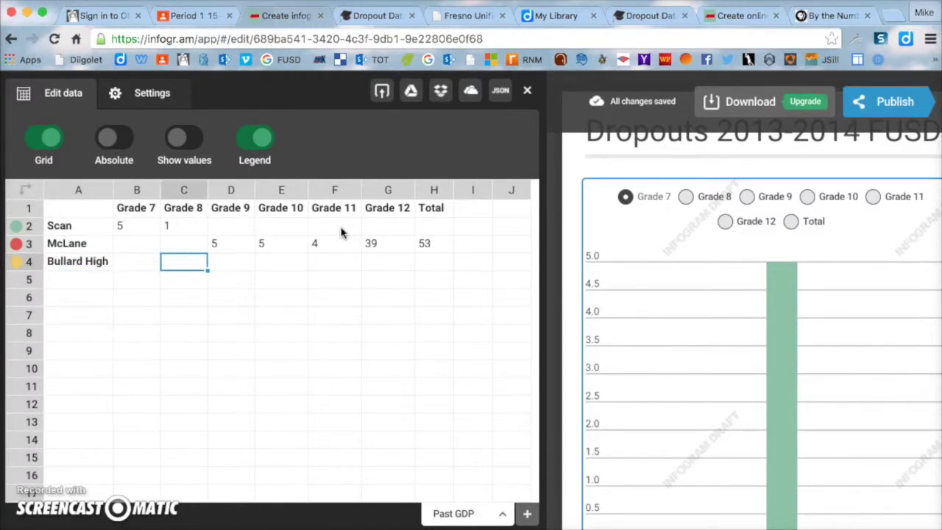
key("Right")
key("Right")
key("Right")
key("Right")
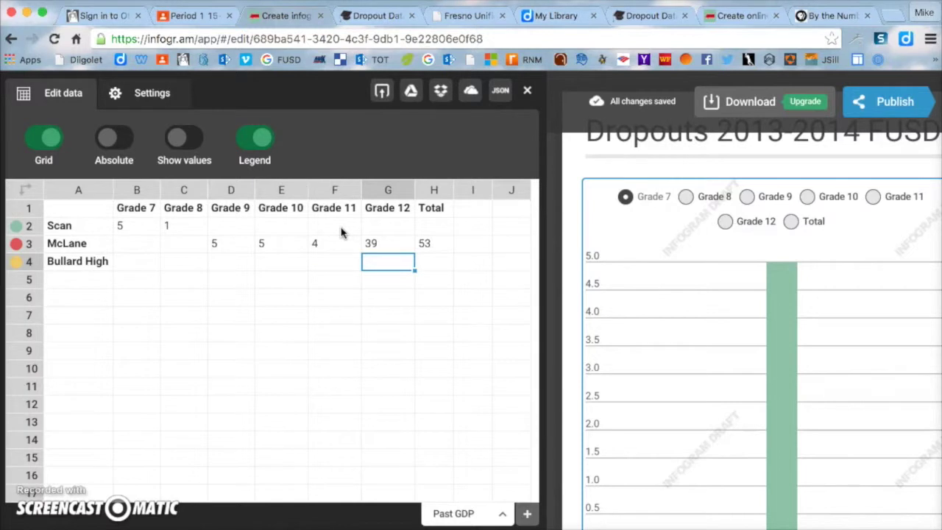
key("Left")
key("Left")
key("Left")
key("Left")
key("Right")
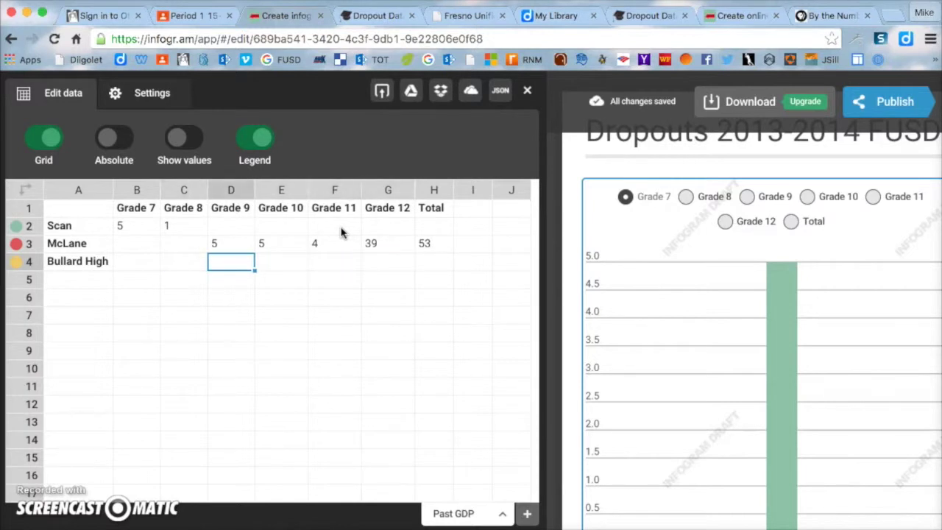
key("Left")
key("Left")
Review the Scan and McLane rows in the data grid, then select the chart preview
key("Up")
key("Up")
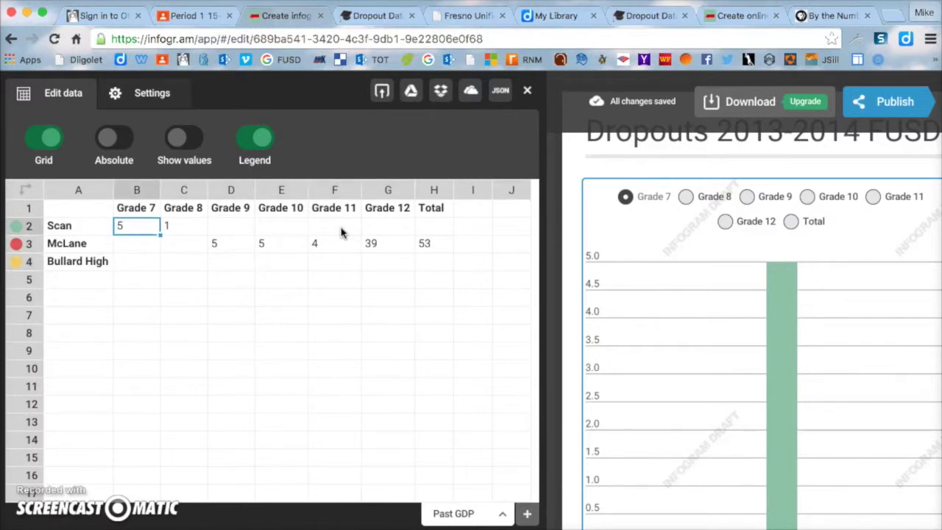
key("Left")
key("Right")
key("Down")
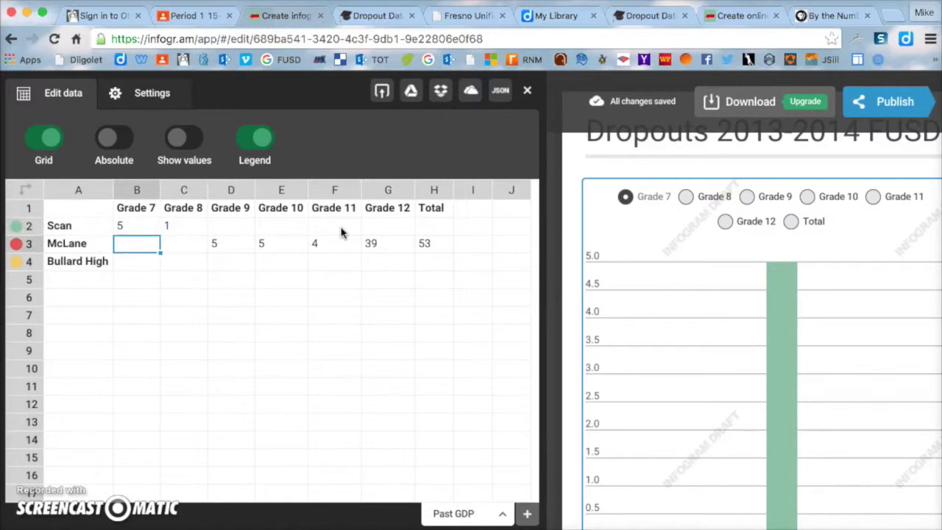
key("Up")
key("Right")
key("Left")
key("Left")
key("Down")
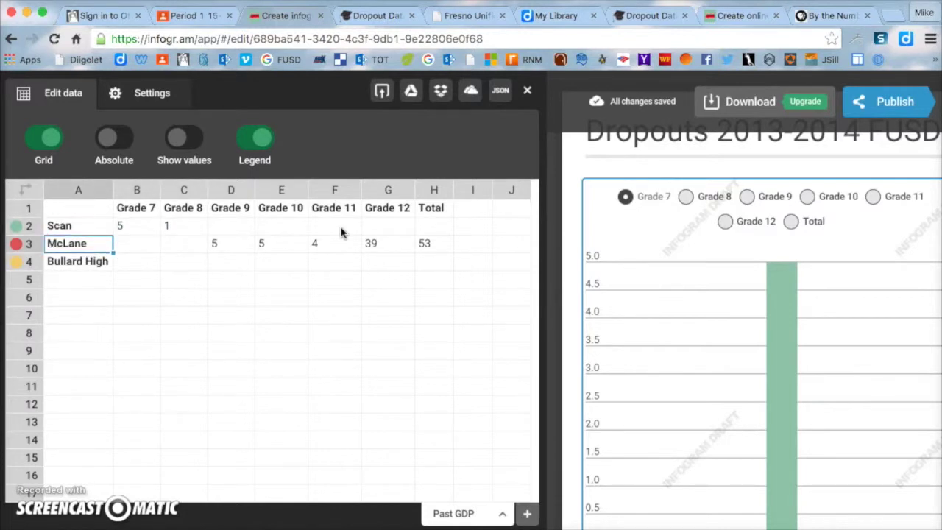
key("Down")
key("Down")
key("Up")
key("Up")
key("Right")
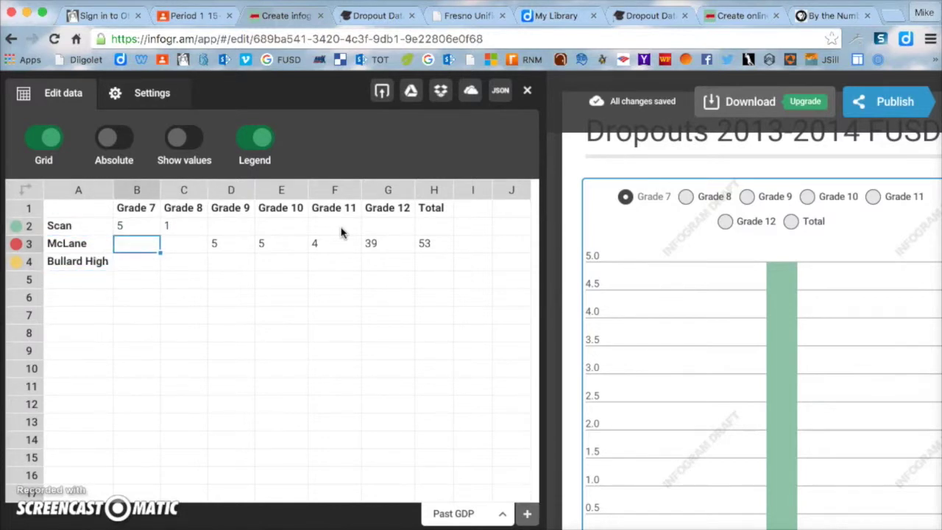
key("Down")
key("Down")
key("Left")
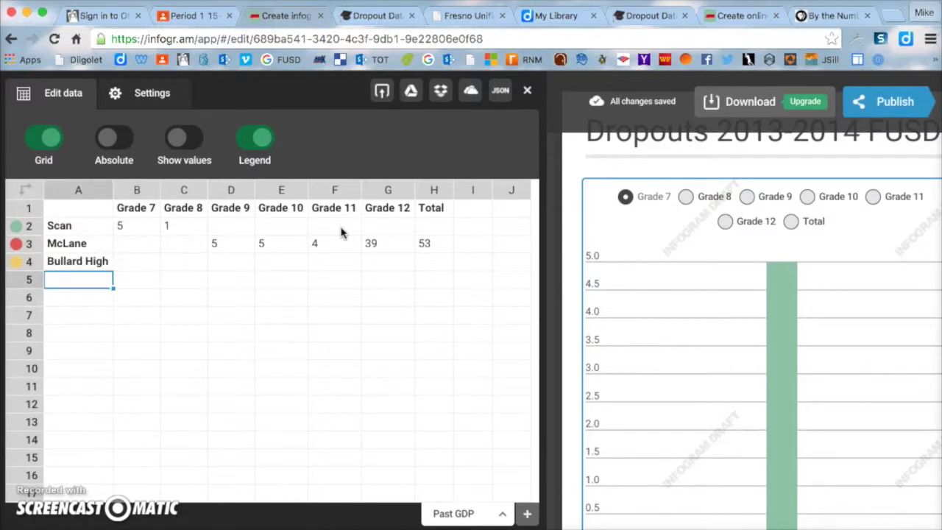
key("Up")
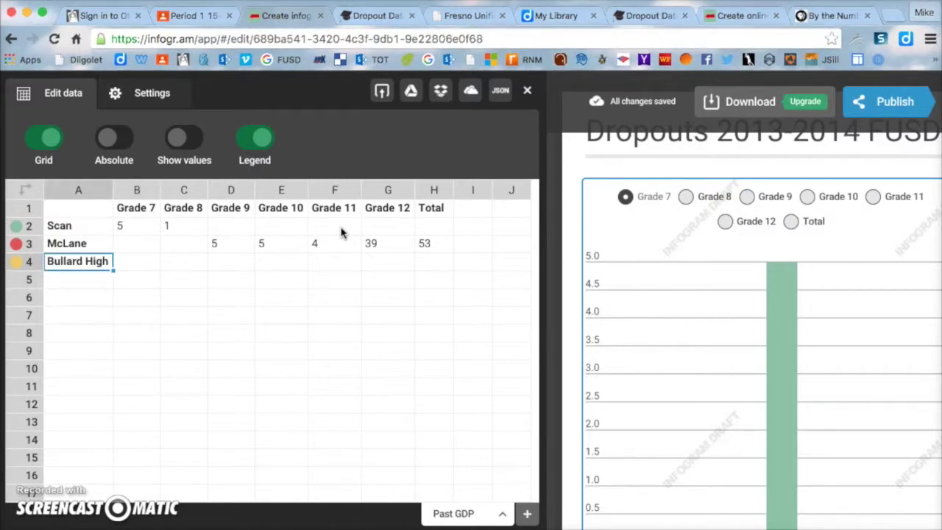
key("Right")
key("Right")
key("Up")
key("Right")
key("Right")
key("Right")
key("Right")
key("Right")
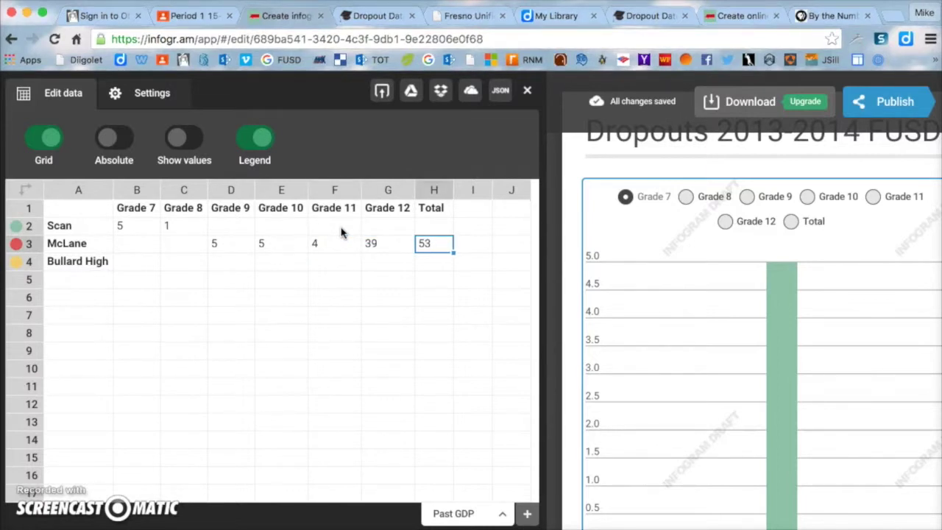
left_click(654, 315)
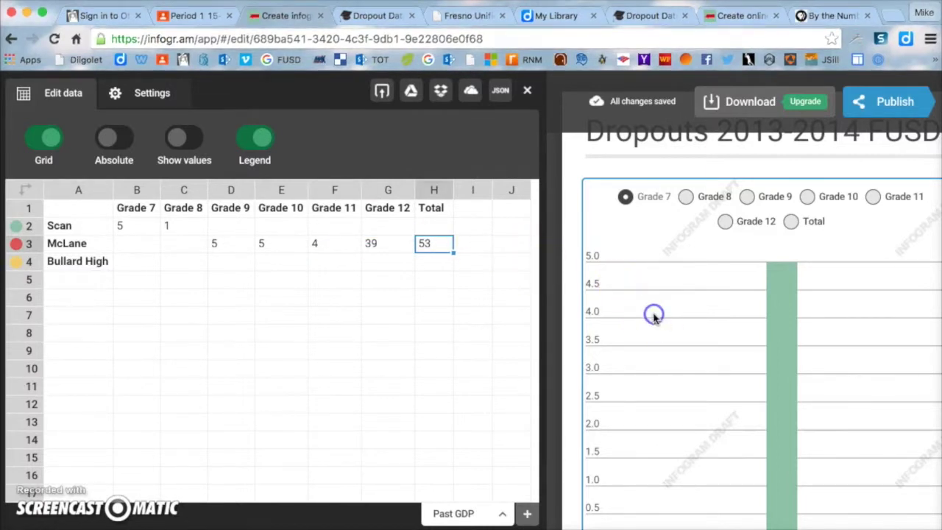
left_click(854, 318)
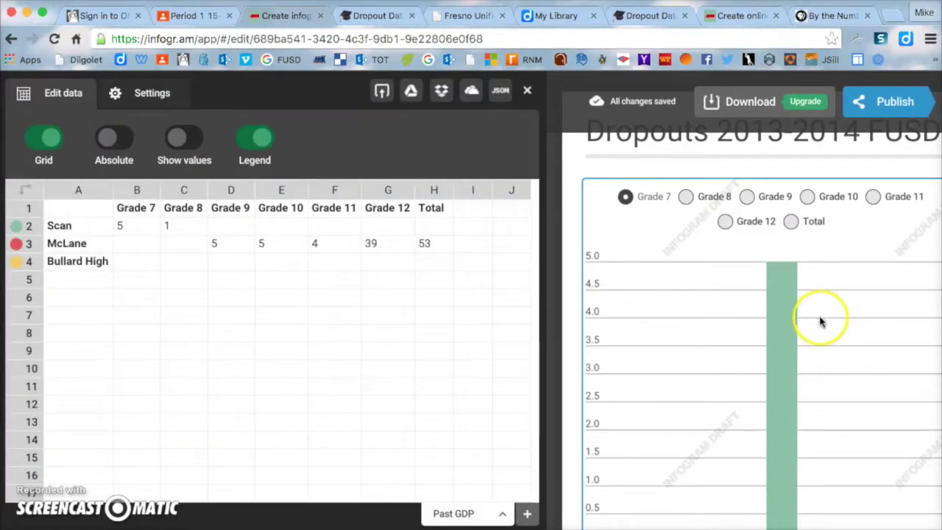
Close the data panel and view each grade's dropout bars, Grades 8–12 and Total, ending on Grade 7
left_click(528, 93)
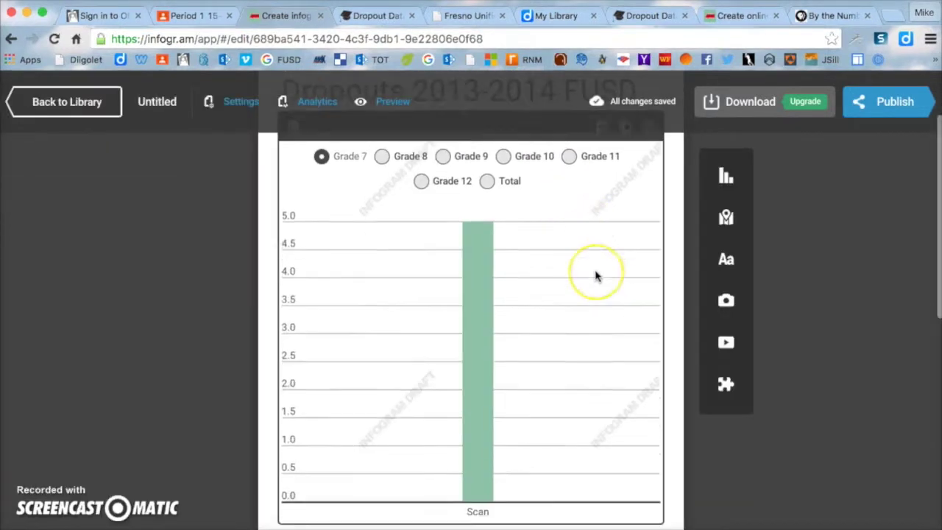
scroll(596, 274, "down", 3)
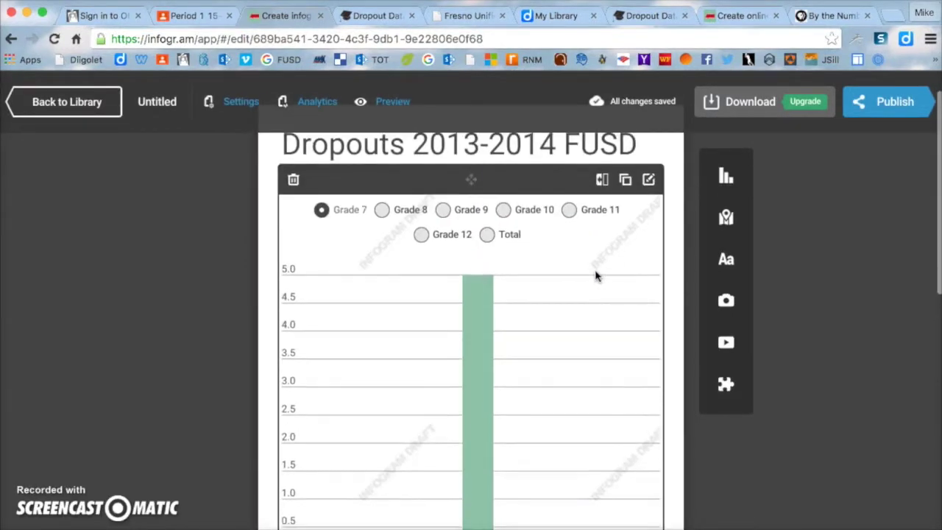
left_click(434, 226)
left_click(381, 183)
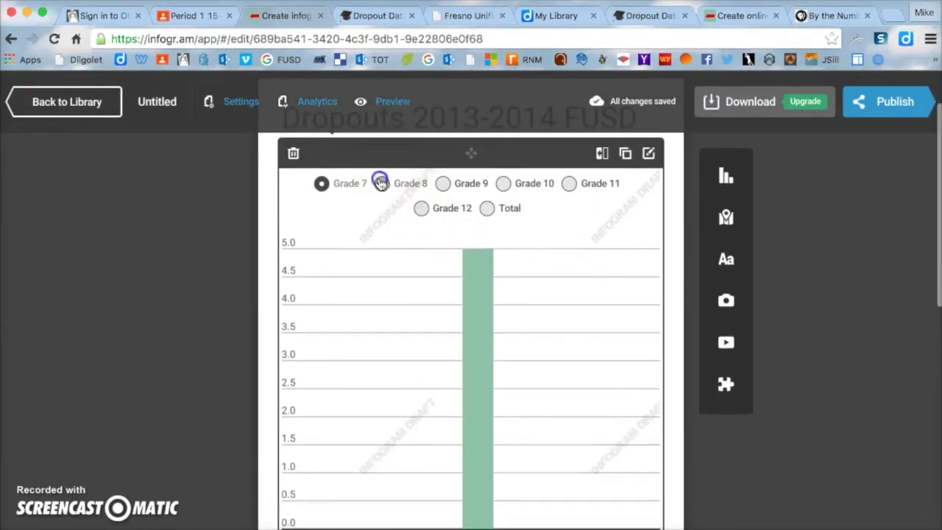
left_click(443, 183)
left_click(503, 183)
left_click(569, 183)
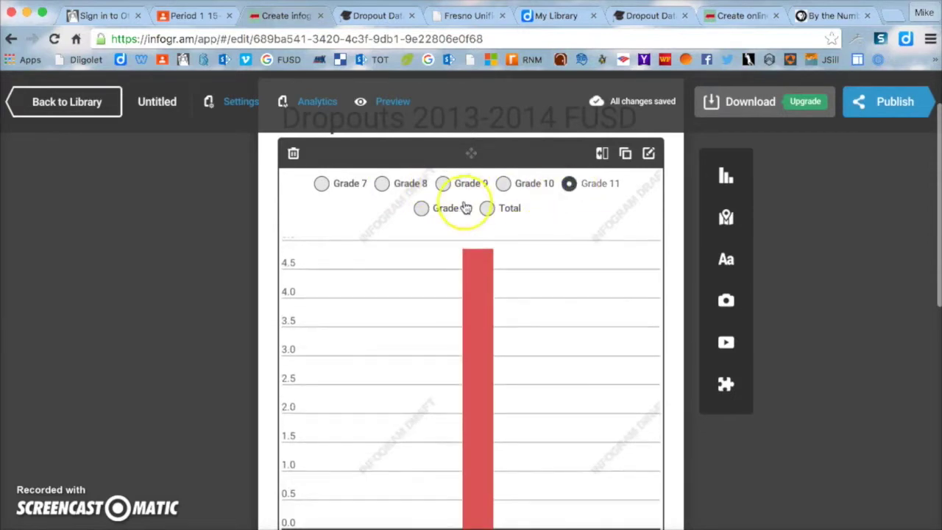
left_click(421, 209)
left_click(488, 209)
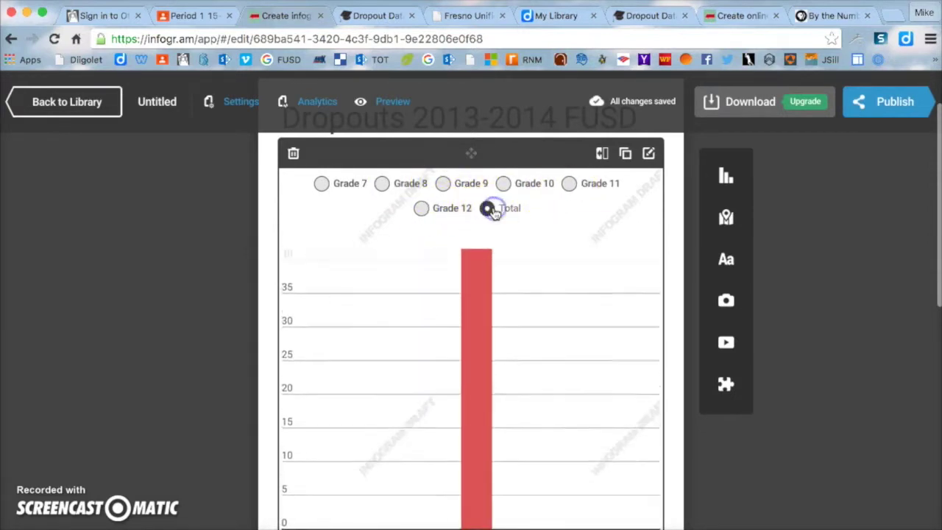
left_click(321, 183)
Clear the placeholder story text below the chart
scroll(534, 304, "down", 5)
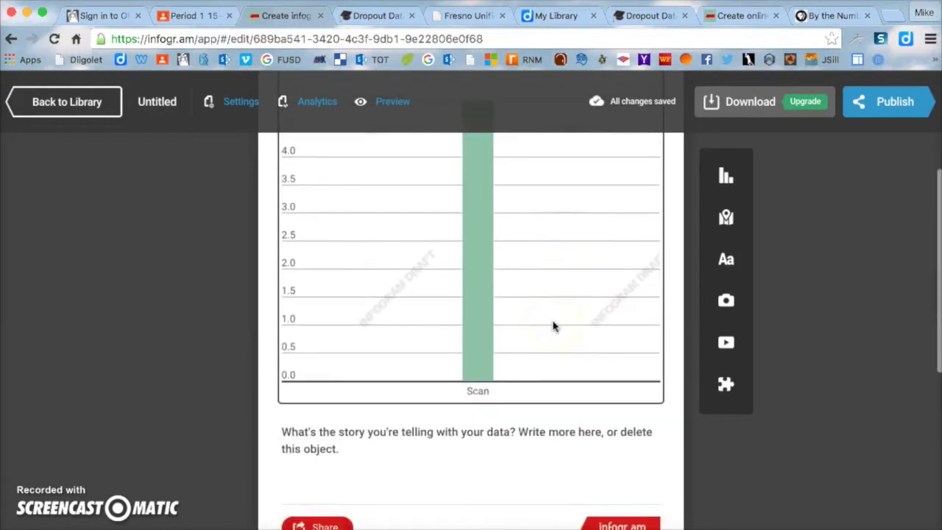
scroll(553, 326, "up", 4)
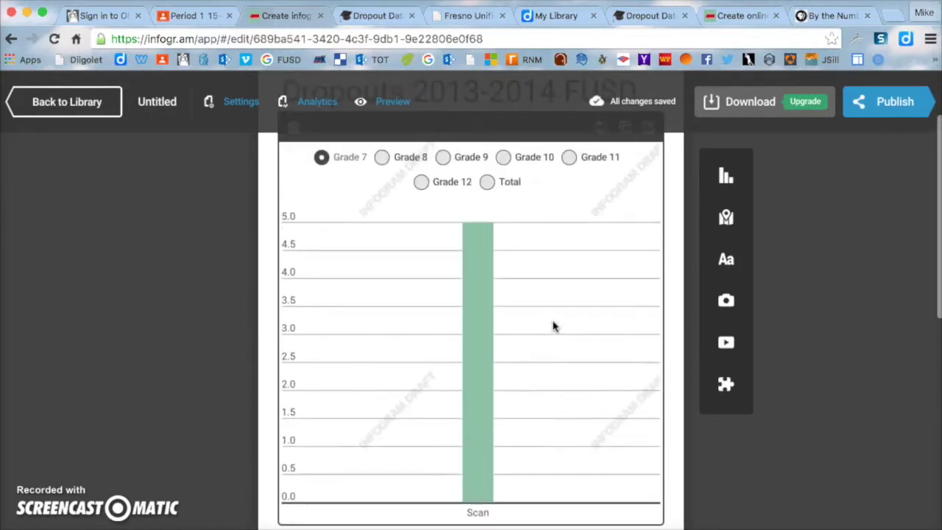
scroll(554, 326, "down", 3)
scroll(553, 326, "down", 4)
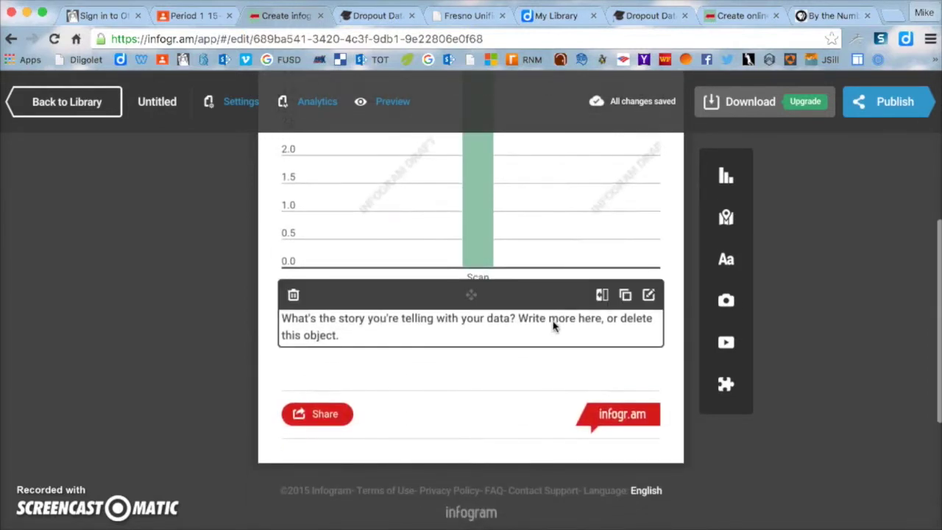
left_click(351, 335)
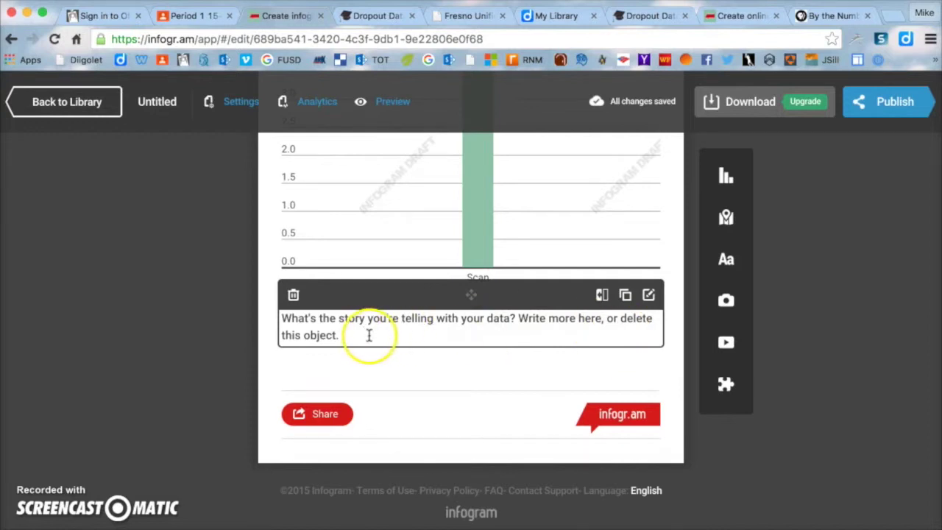
left_click(343, 335)
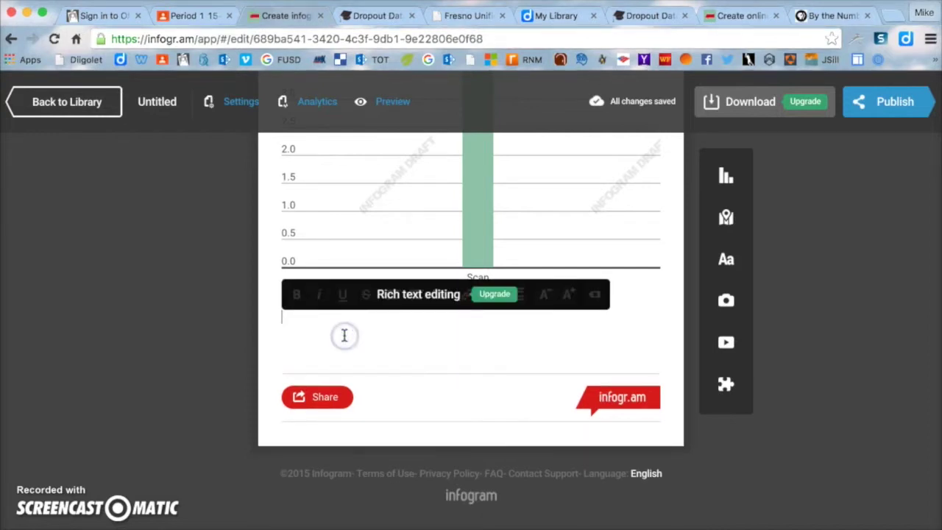
Read the reflection questions on the Classroom InfoGram Dropout Rates assignment
left_click(195, 16)
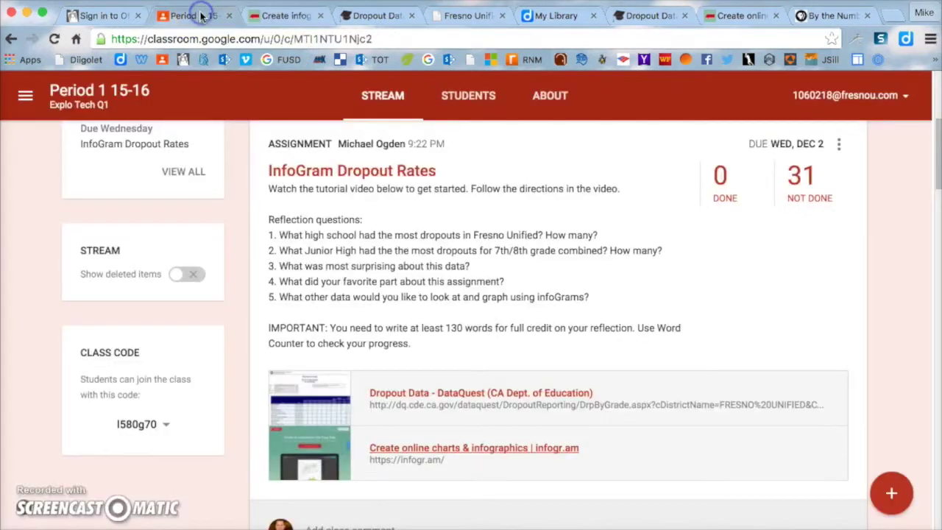
left_click_drag(592, 297, 255, 228)
left_click(643, 298)
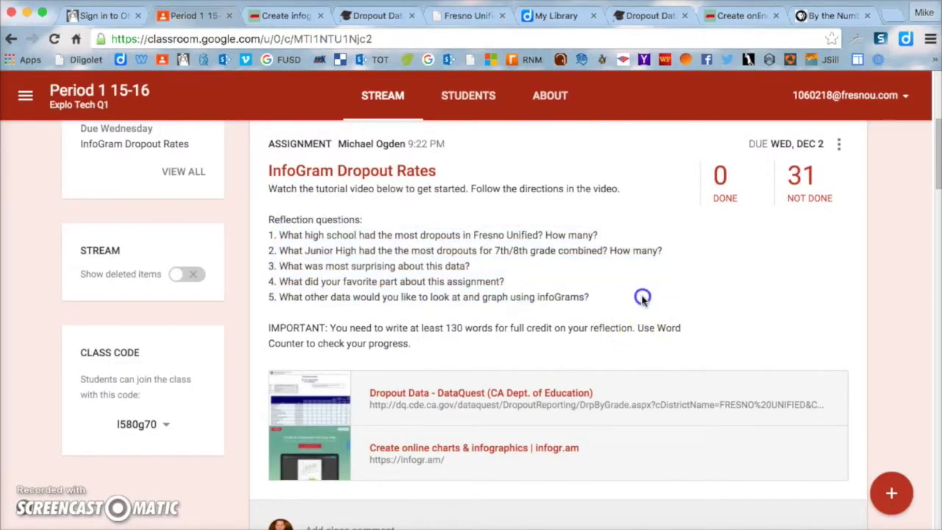
mouse_move(642, 297)
left_mouse_down()
mouse_move(297, 260)
mouse_move(265, 244)
mouse_move(270, 234)
left_mouse_up()
left_click(627, 296)
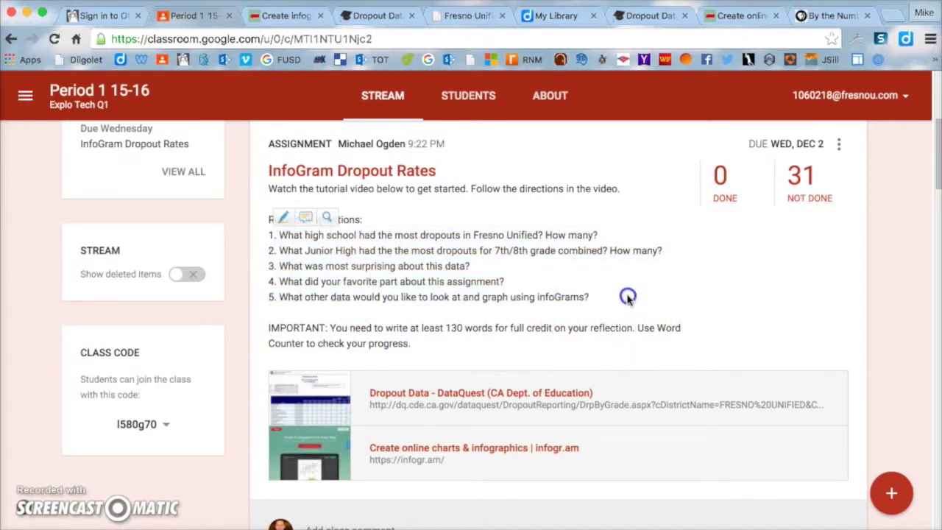
Review the IMPORTANT note's 130-word requirement
left_click(441, 350)
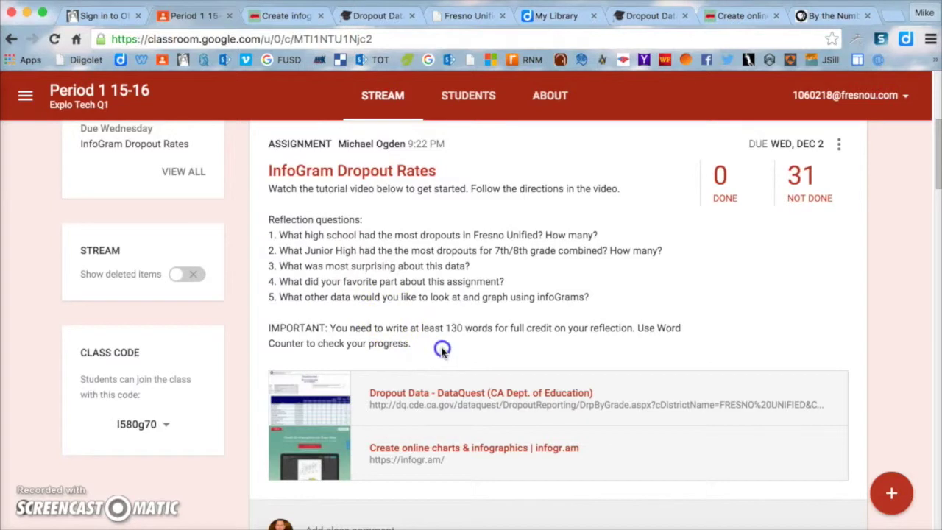
left_click_drag(442, 350, 334, 321)
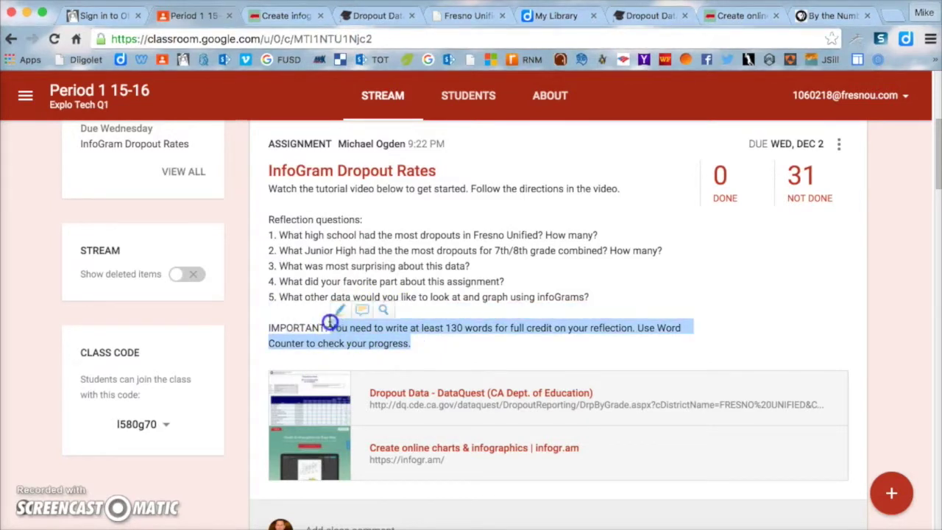
left_click(337, 267)
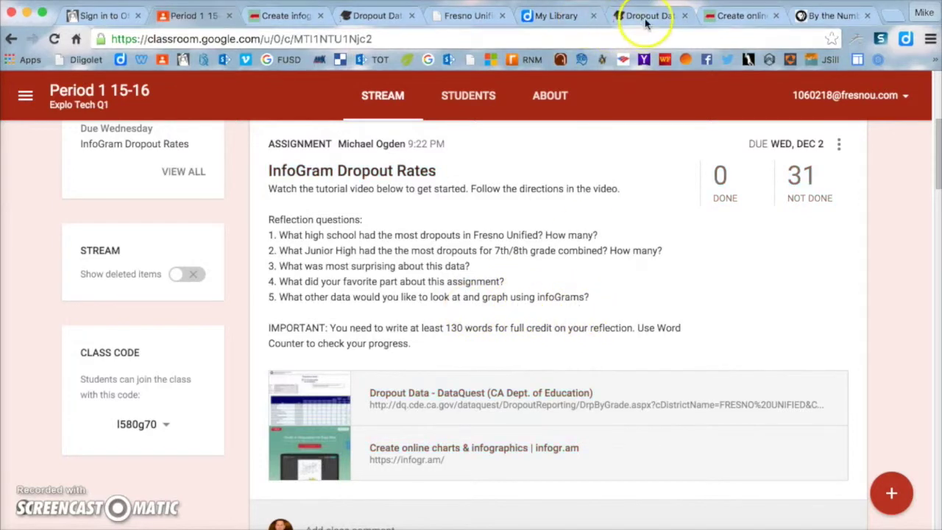
left_click(291, 21)
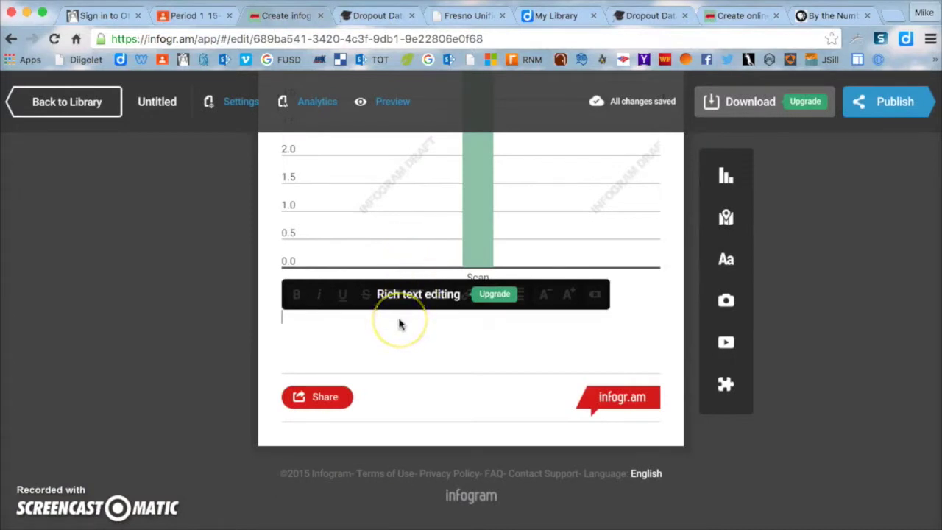
Type a line of filler text into the story box under the chart and exit text editing
type("jjsldjlsjslsmvlskmvl")
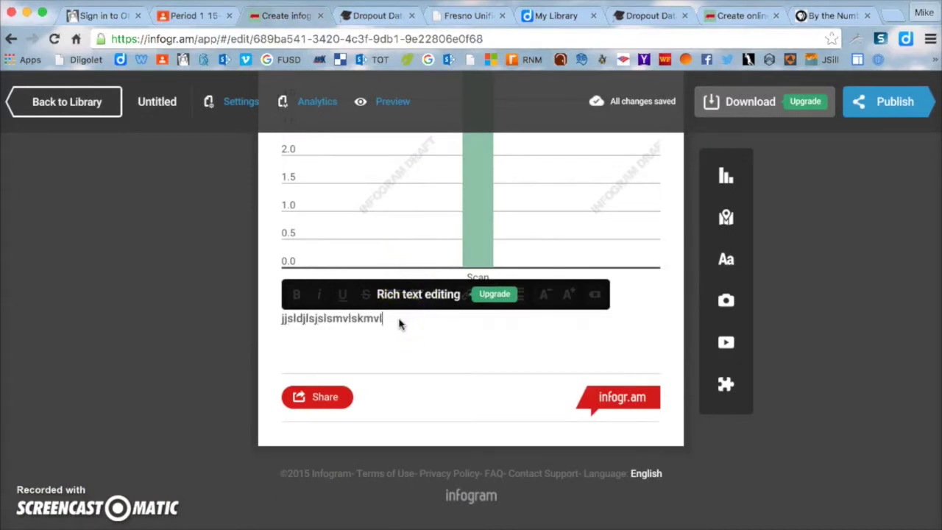
type("sdmvlsdmsdmvsdmsd,cm,sdcmsd,cm.ds")
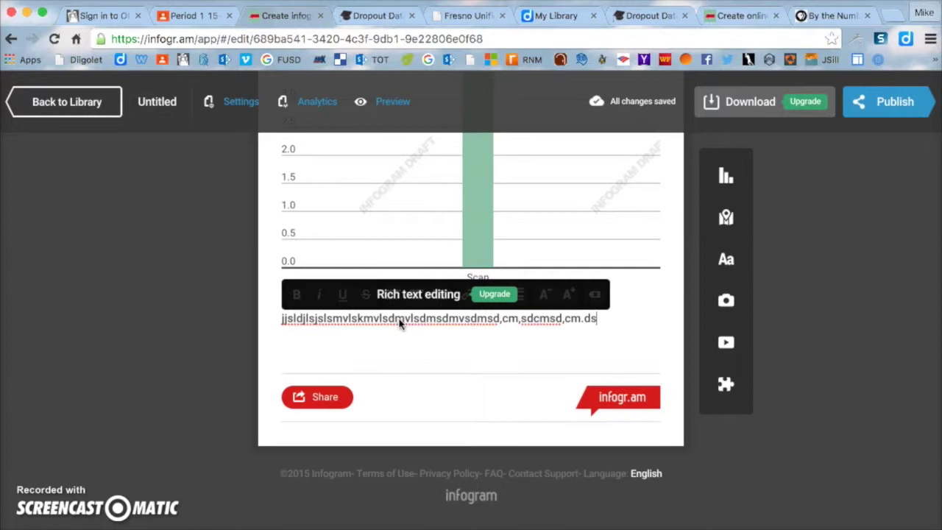
left_click(402, 339)
left_click(229, 356)
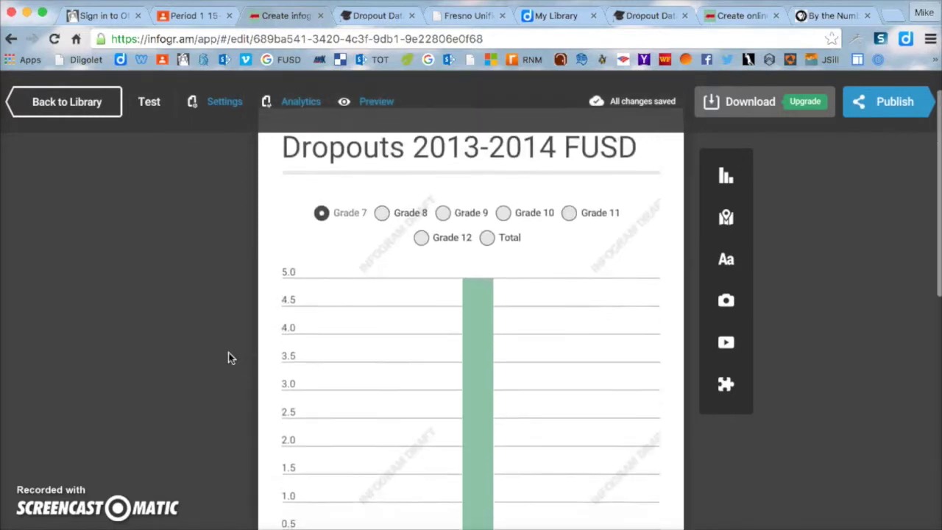
scroll(229, 355, "down", 4)
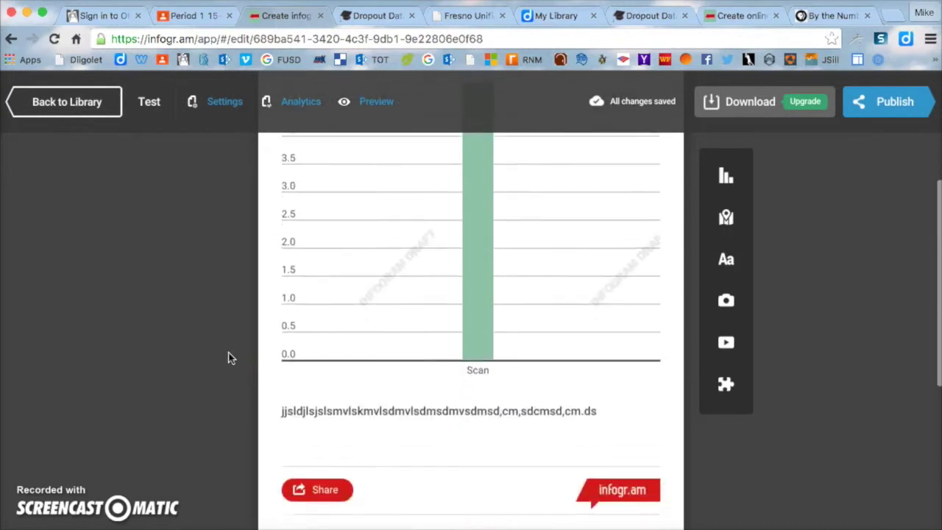
left_click(380, 387)
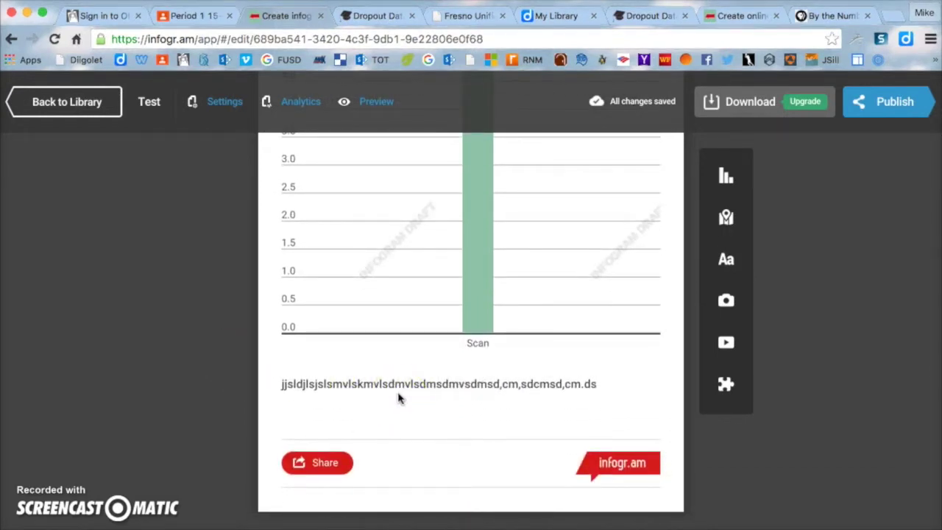
Publish the chart publicly on the web, replacing the title 'Test' with the author's name
left_click(886, 114)
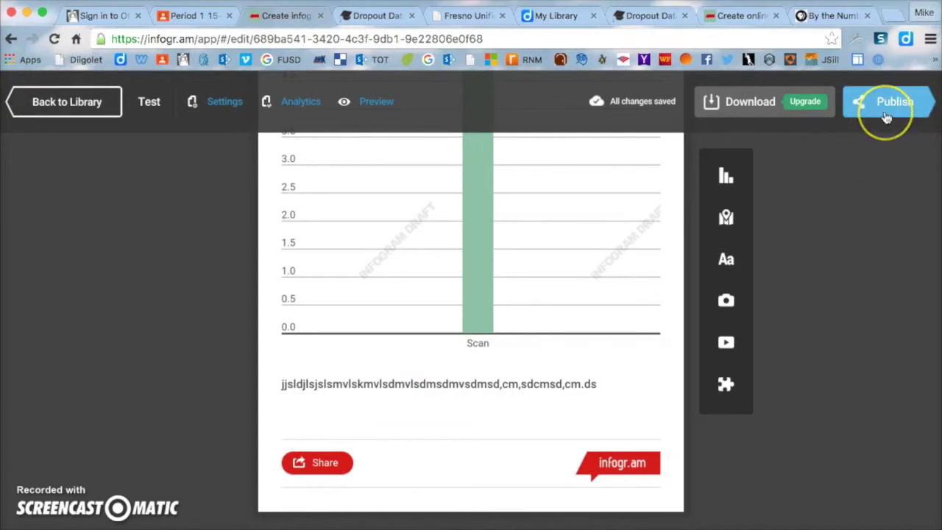
left_click(887, 118)
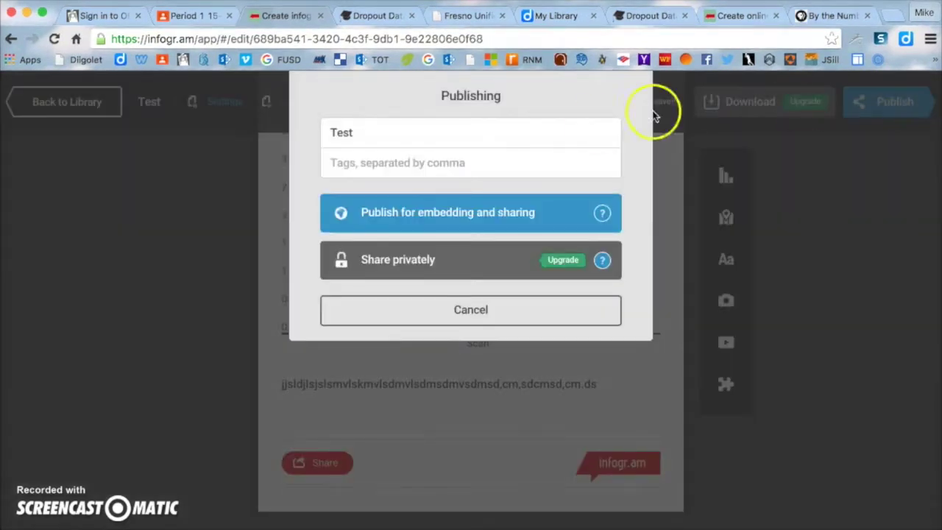
left_click_drag(414, 127, 315, 128)
key("BackSpace")
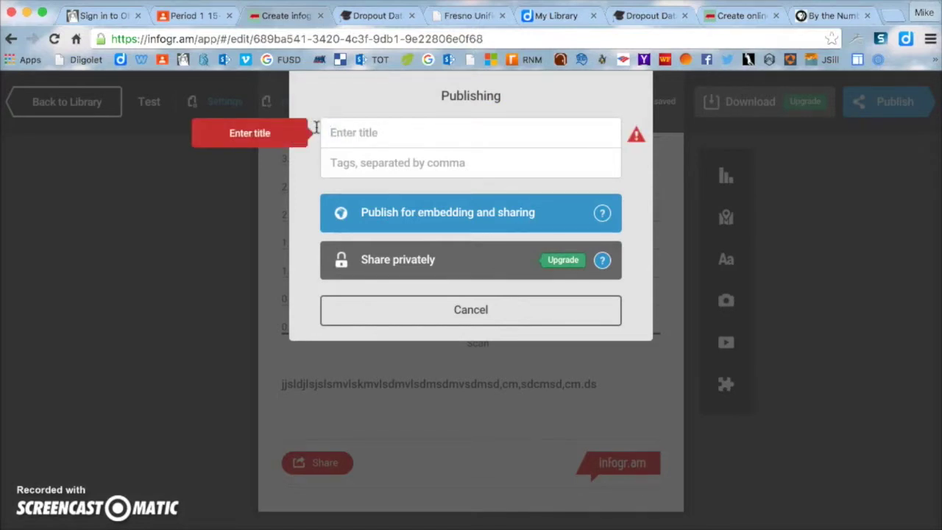
type("Mr. Ogden")
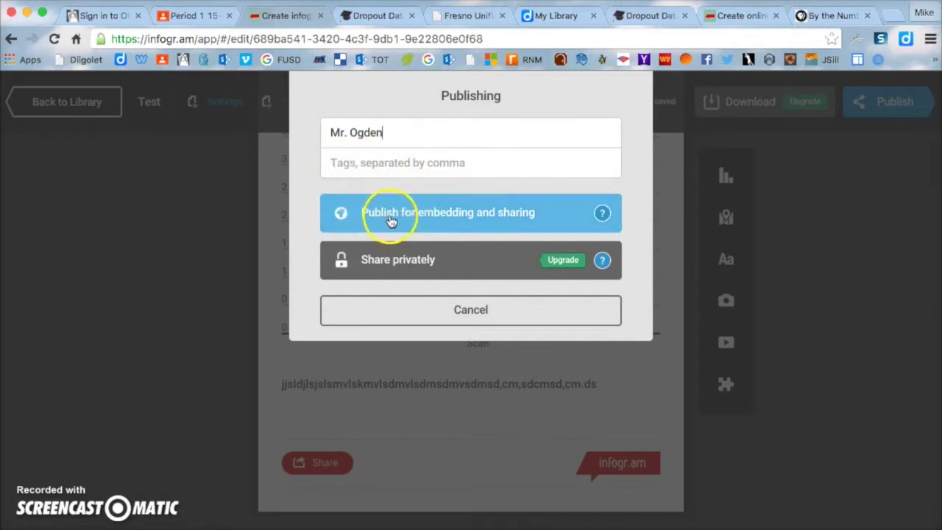
left_click(443, 218)
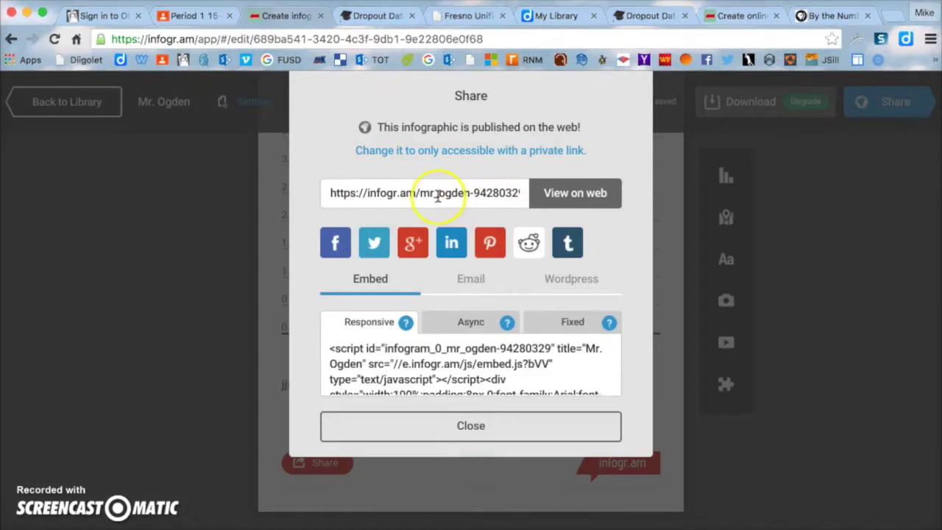
Select the chart's share link and return to the Classroom assignment
left_click(438, 195)
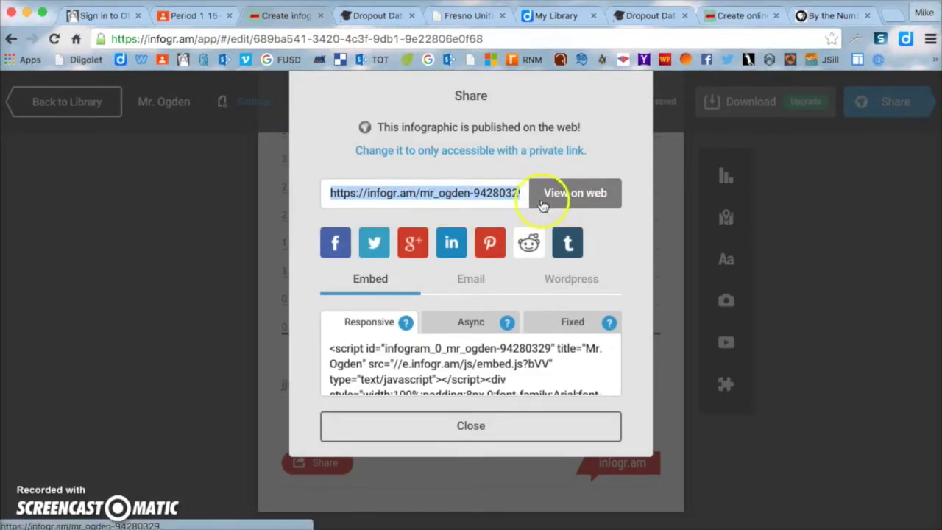
double_click(480, 195)
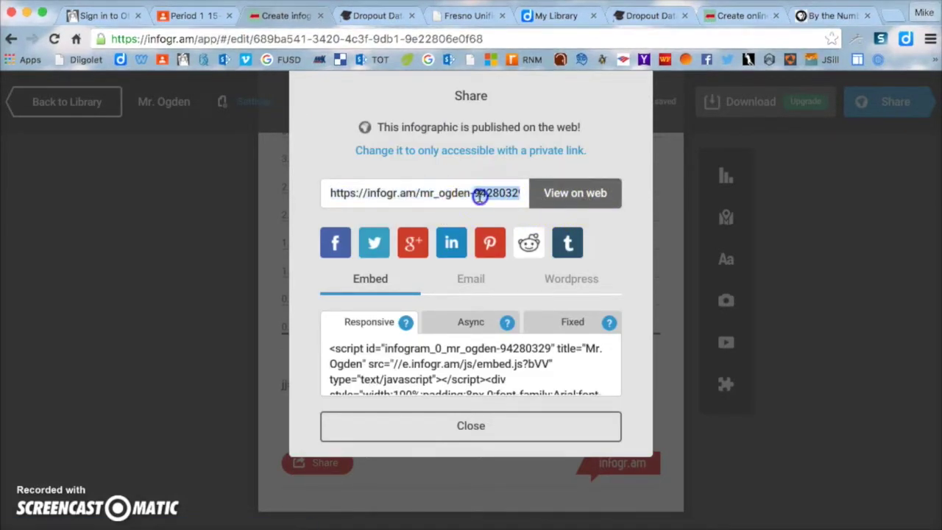
left_click(480, 195)
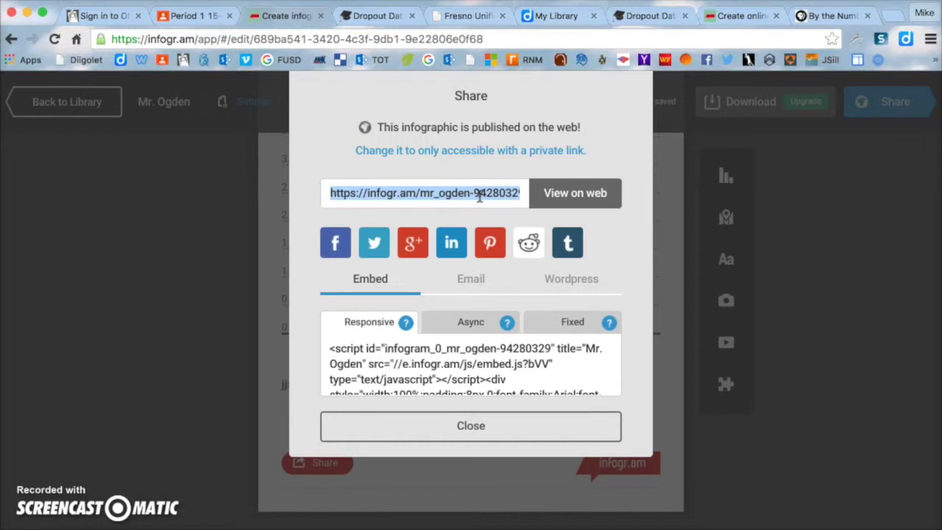
left_click(193, 16)
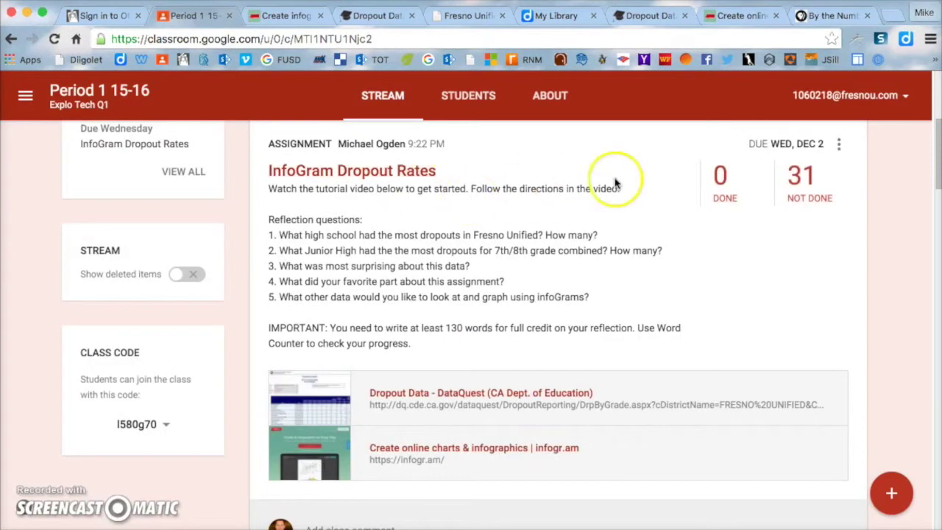
scroll(615, 182, "up", 1)
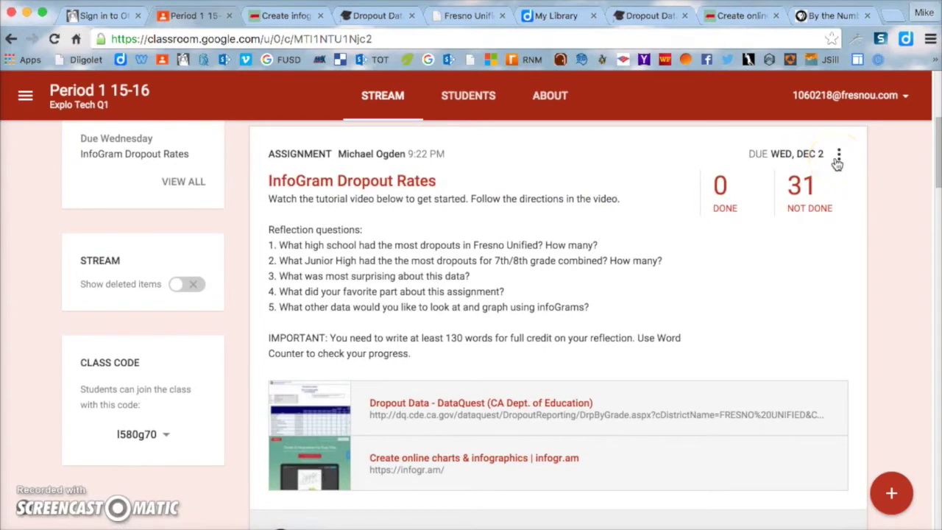